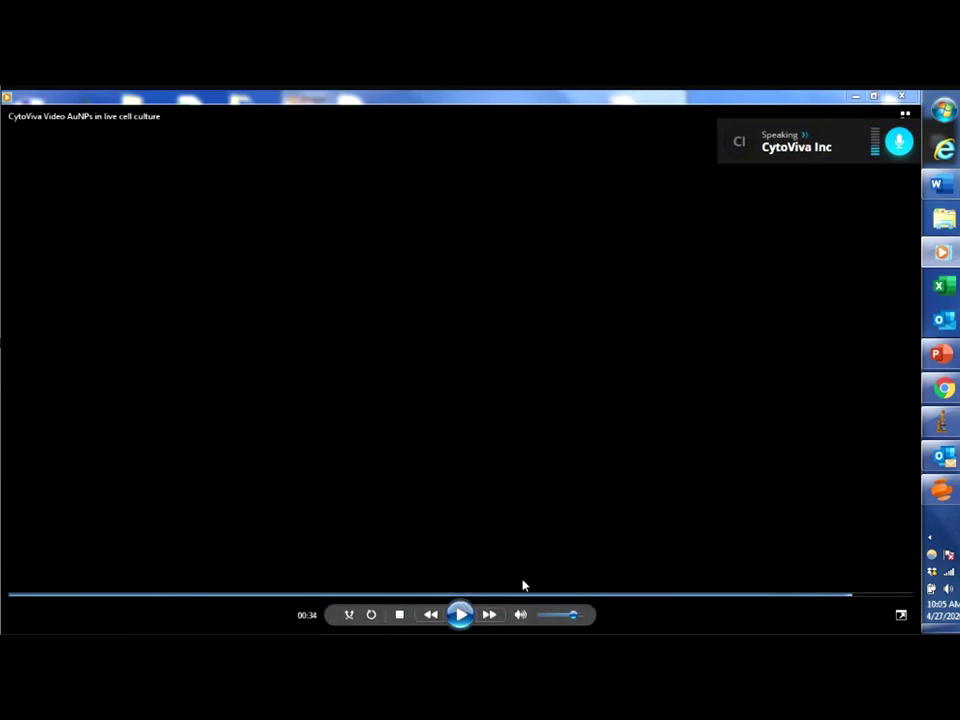
# Step: Review the cell footage near the end of the live cell culture video, dismissing the mail notification and replaying from 00:30
pyautogui.click(462, 615)
pyautogui.click(465, 616)
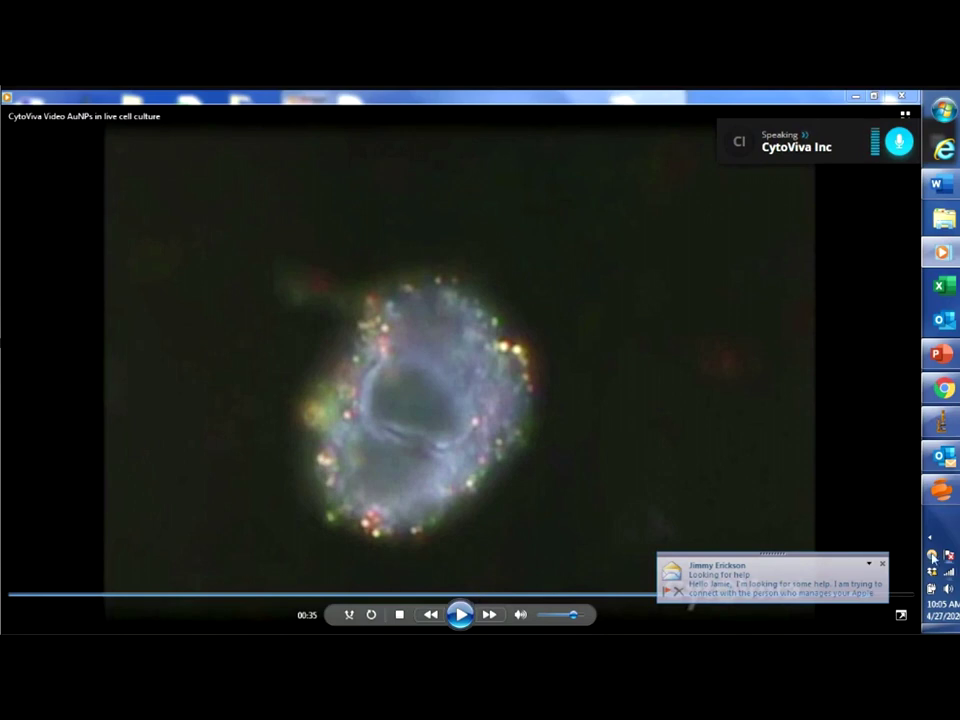
pyautogui.click(882, 564)
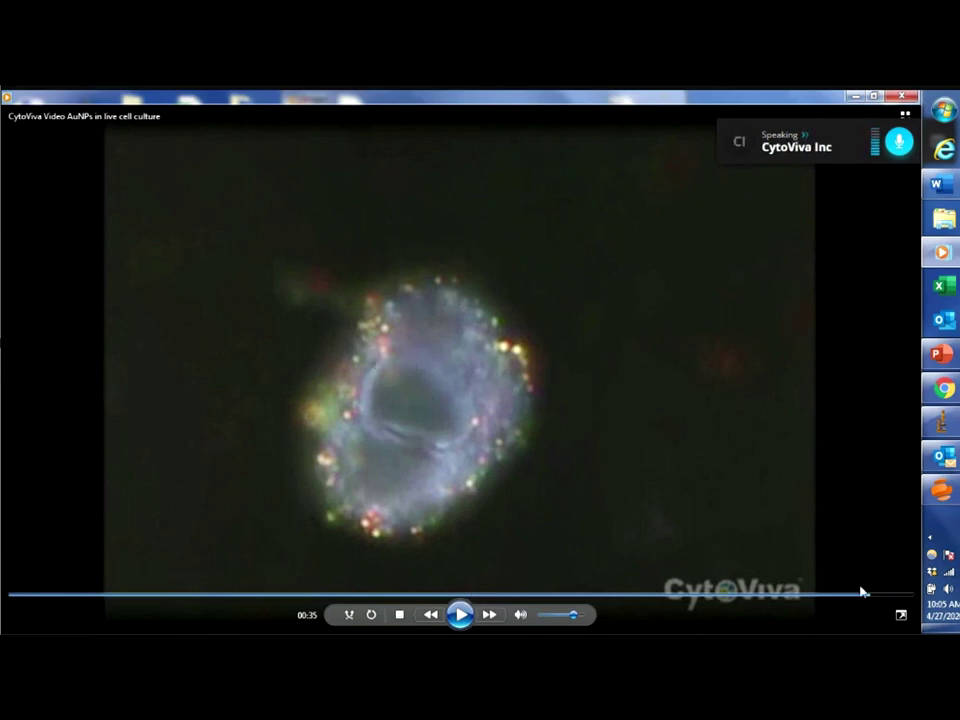
pyautogui.moveTo(868, 598); pyautogui.dragTo(851, 594)
pyautogui.click(460, 614)
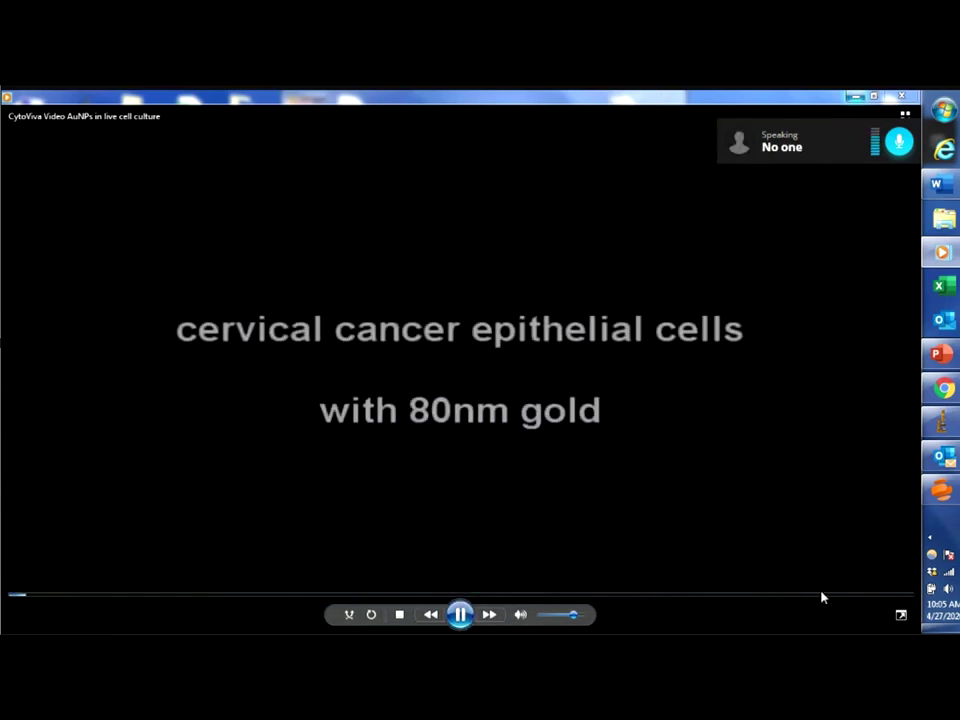
pyautogui.moveTo(903, 597); pyautogui.dragTo(812, 598)
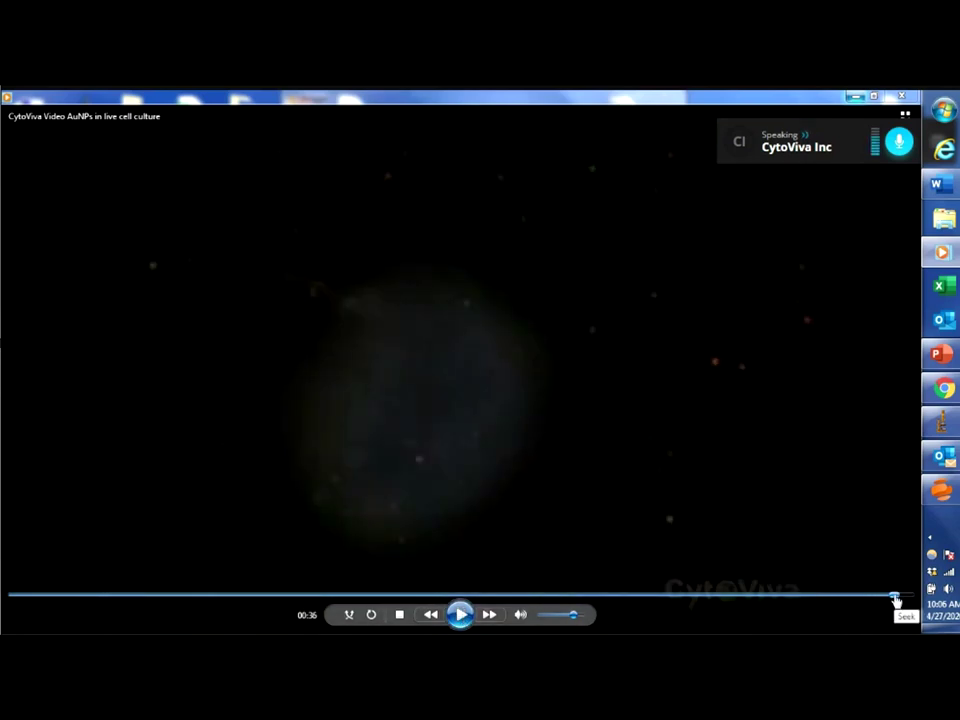
pyautogui.moveTo(895, 598); pyautogui.dragTo(867, 598)
pyautogui.moveTo(866, 597); pyautogui.dragTo(757, 596)
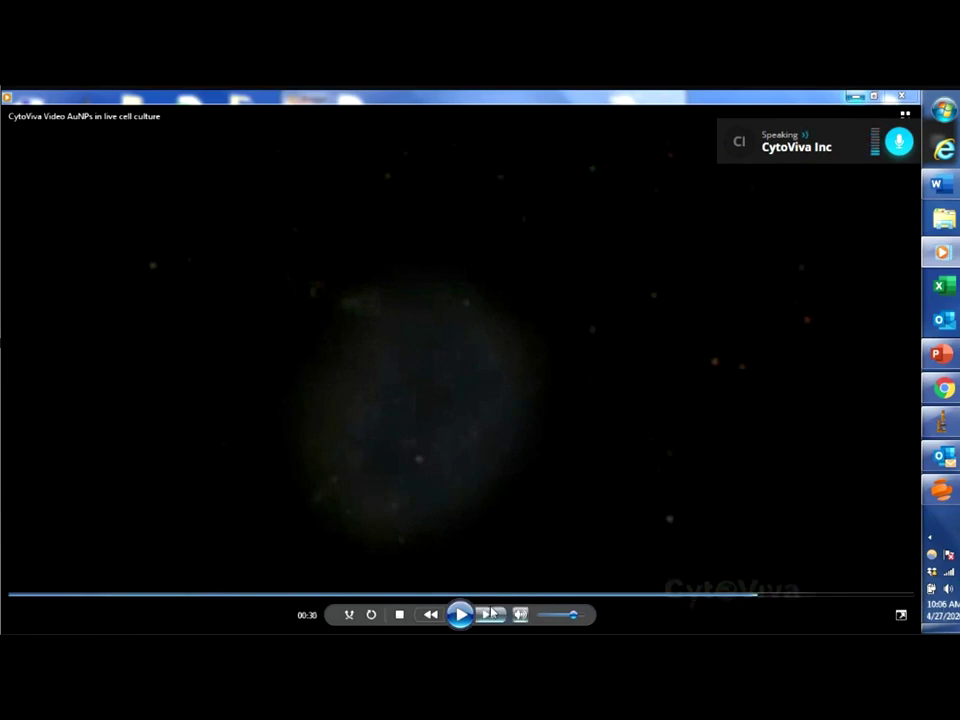
pyautogui.click(468, 616)
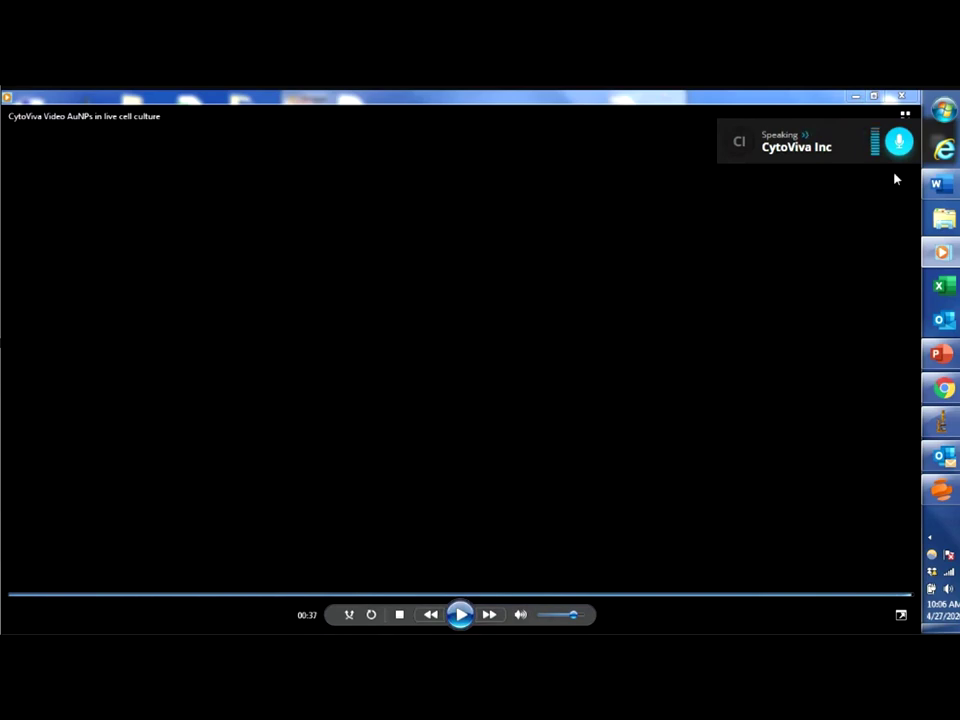
# Step: Minimize the video player and rearrange the ImageJ windows so the 3D Viewer is in full view in front
pyautogui.click(855, 97)
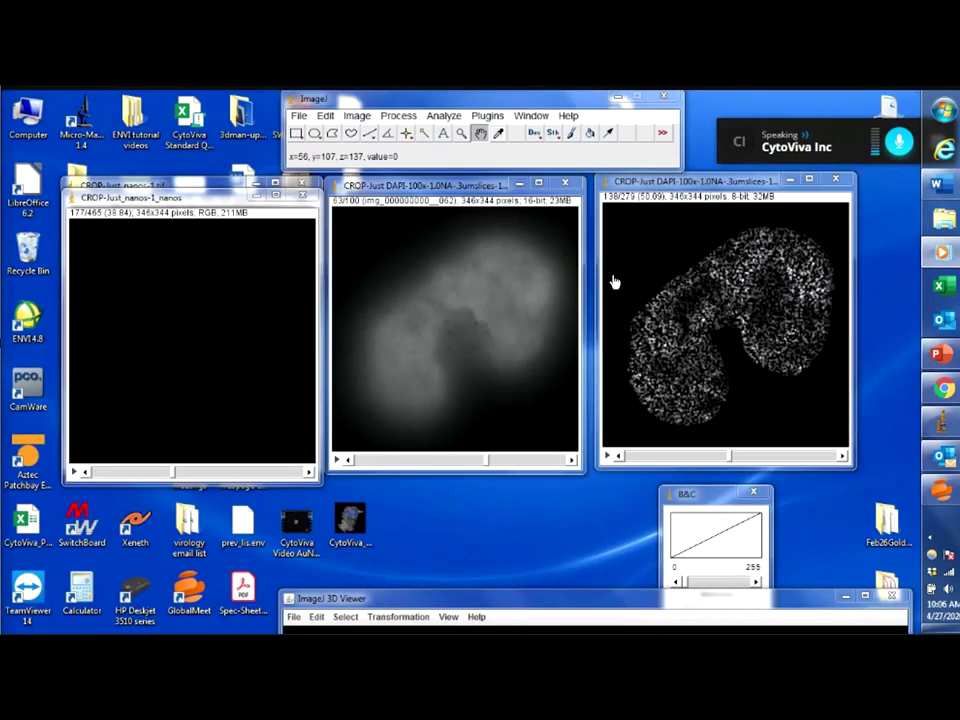
pyautogui.moveTo(156, 197)
pyautogui.mouseDown()
pyautogui.moveTo(224, 296)
pyautogui.moveTo(161, 180)
pyautogui.mouseUp()
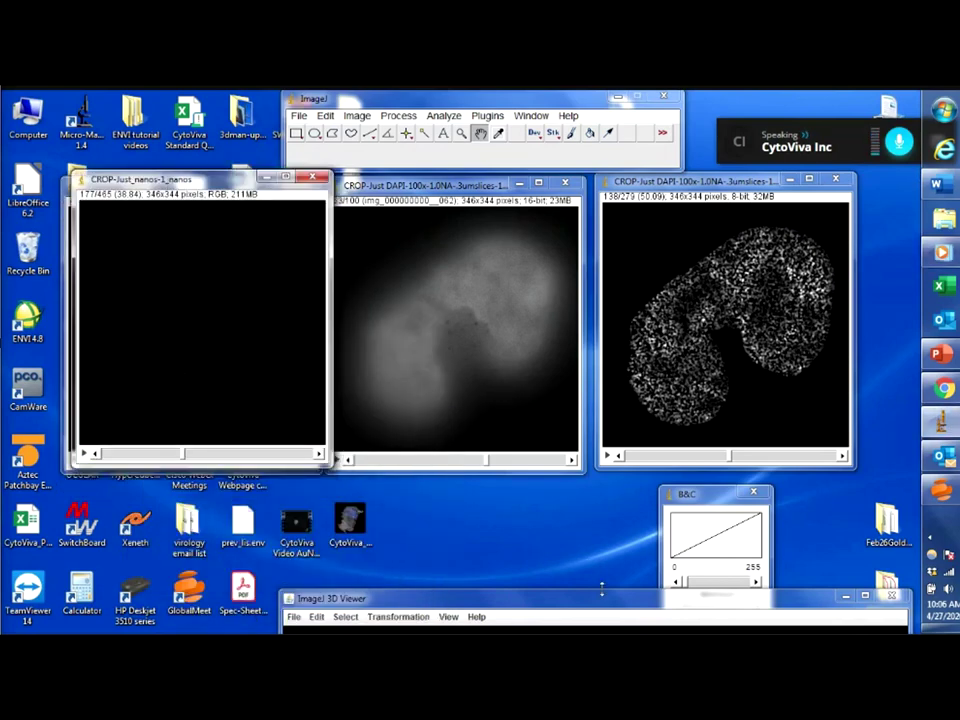
pyautogui.moveTo(601, 591); pyautogui.dragTo(509, 480)
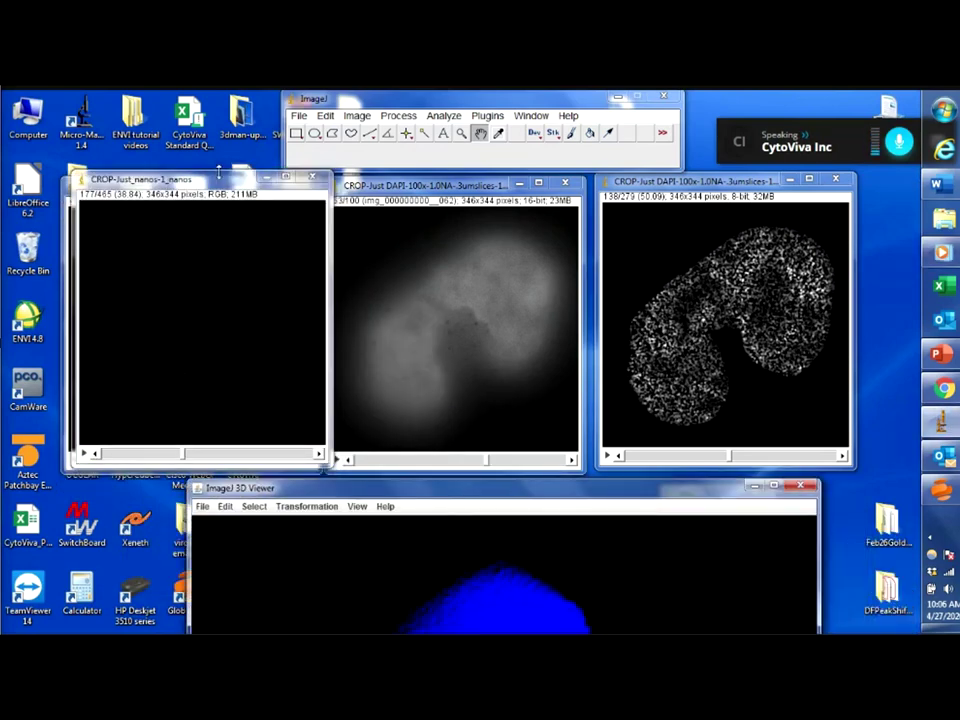
pyautogui.moveTo(213, 183); pyautogui.dragTo(356, 496)
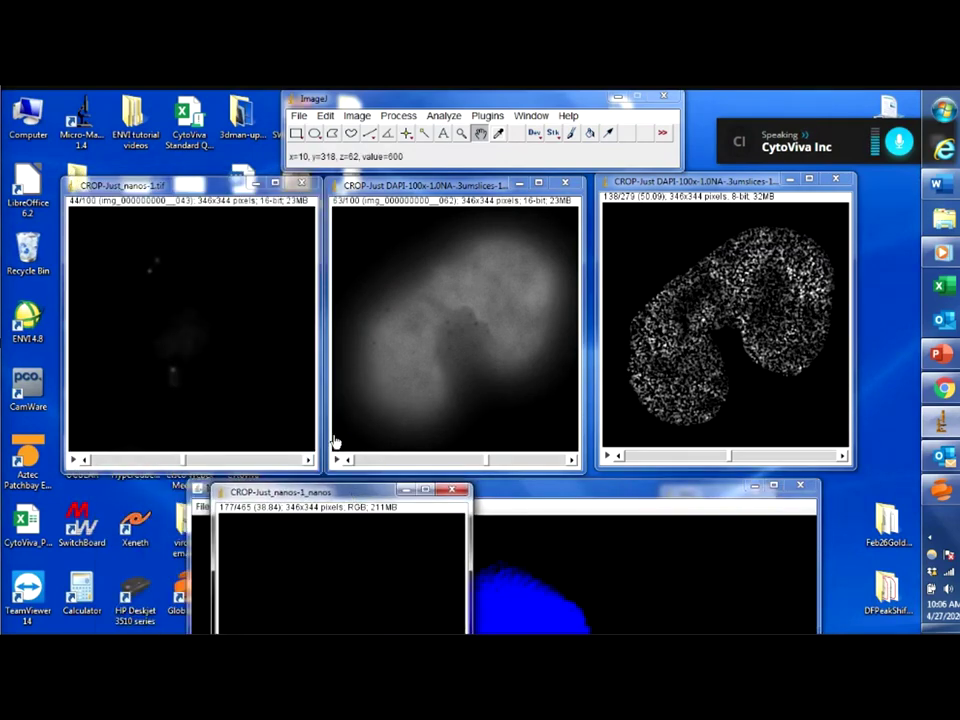
pyautogui.moveTo(512, 497); pyautogui.dragTo(490, 110)
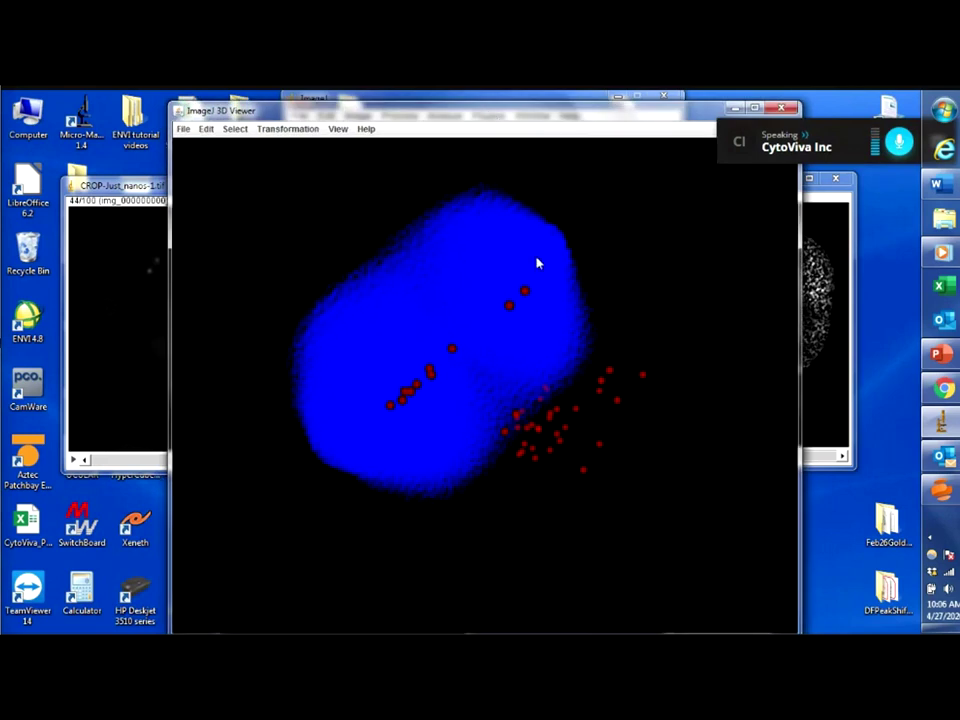
# Step: Examine the blue nucleus and red nanoparticles from several sides and up close in the ImageJ 3D Viewer
pyautogui.moveTo(586, 394); pyautogui.dragTo(567, 354)
pyautogui.moveTo(548, 442); pyautogui.dragTo(620, 435)
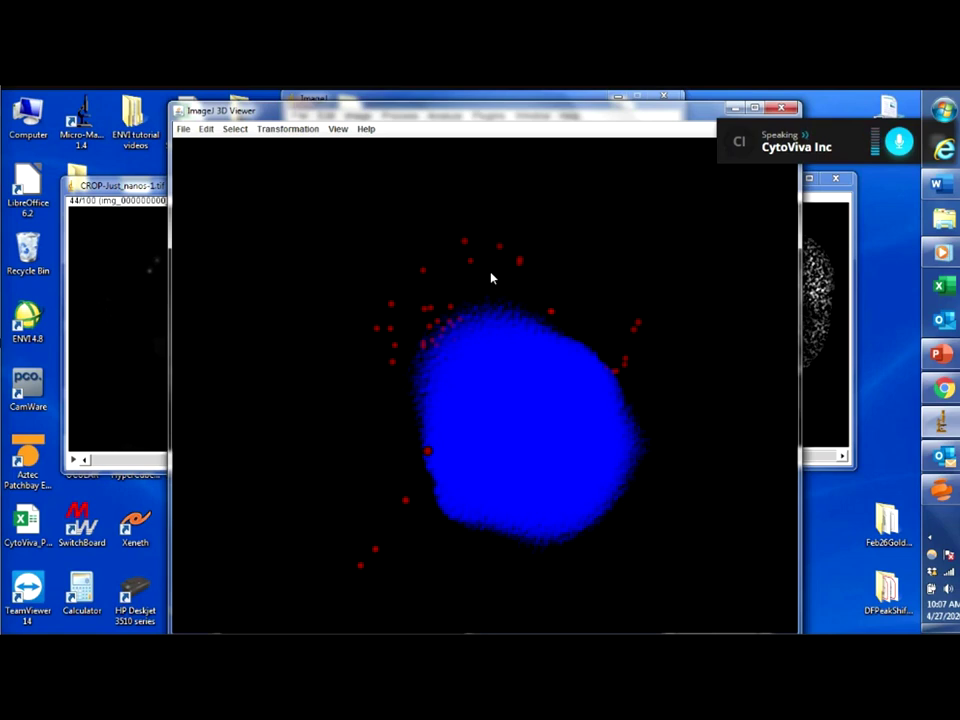
pyautogui.moveTo(506, 373); pyautogui.dragTo(671, 587)
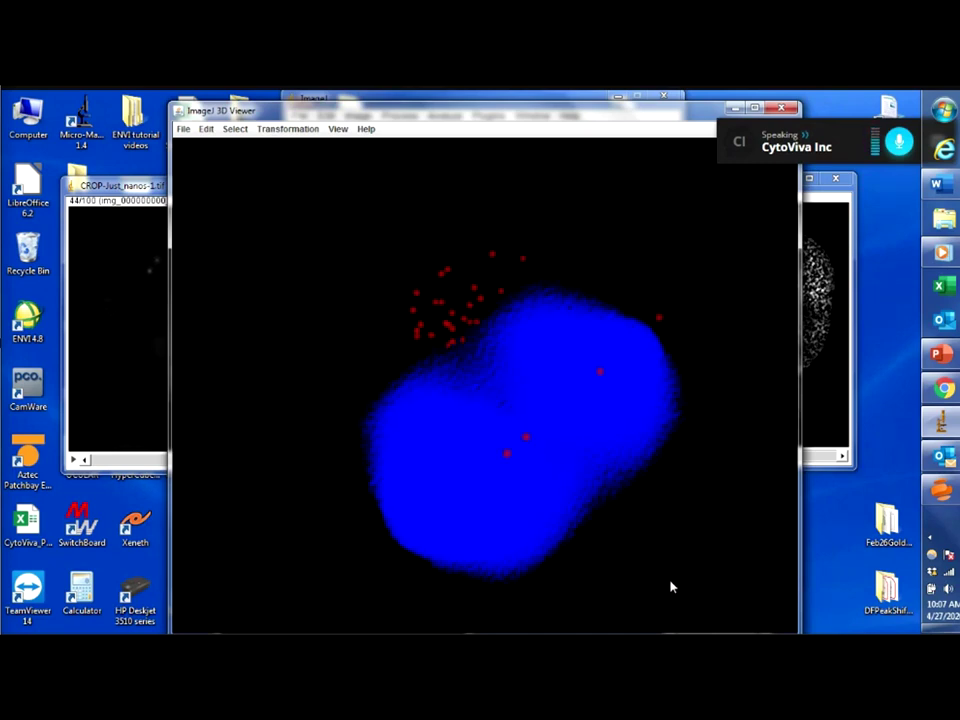
pyautogui.moveTo(568, 433); pyautogui.dragTo(531, 224)
pyautogui.moveTo(516, 366)
pyautogui.mouseDown()
pyautogui.moveTo(540, 300)
pyautogui.moveTo(508, 283)
pyautogui.moveTo(467, 282)
pyautogui.moveTo(510, 345)
pyautogui.mouseUp()
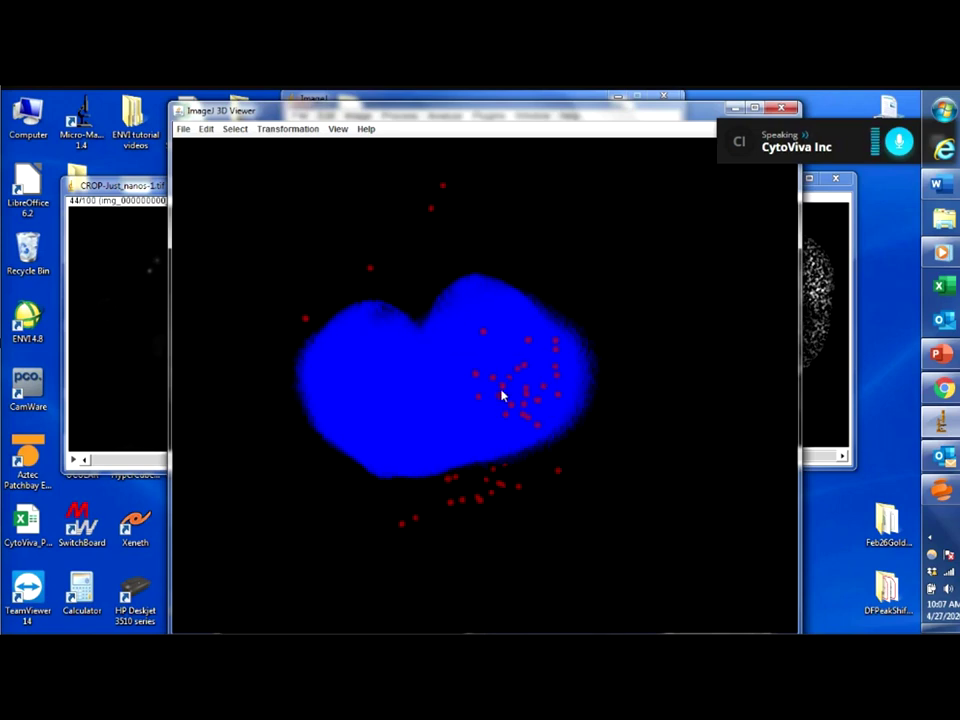
pyautogui.scroll(5, 497, 411)
pyautogui.moveTo(497, 407); pyautogui.dragTo(594, 396)
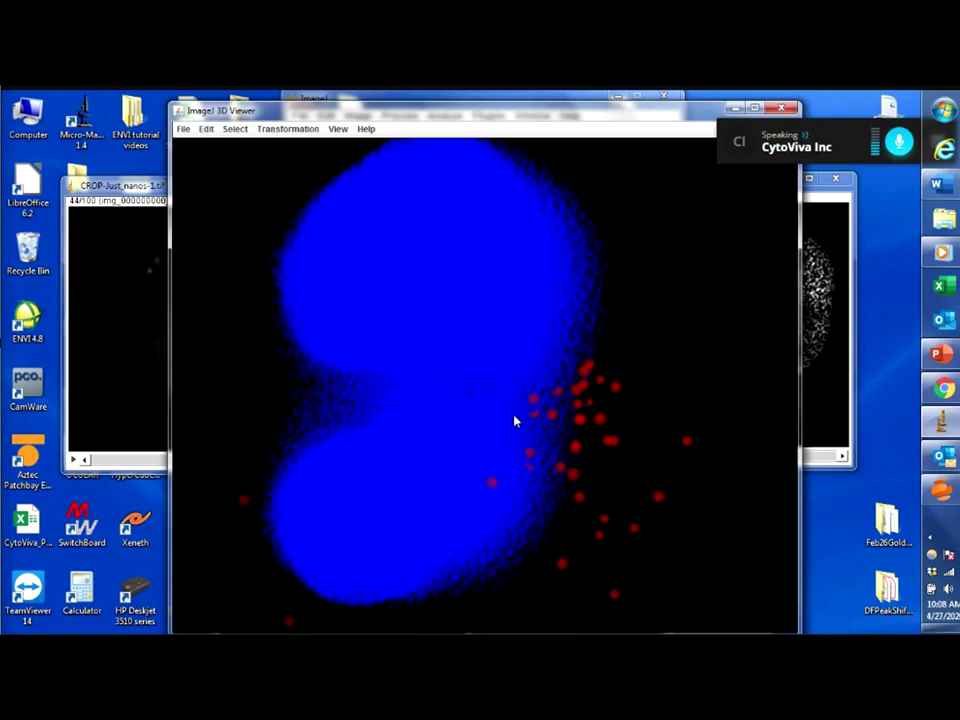
pyautogui.moveTo(494, 470); pyautogui.dragTo(485, 457)
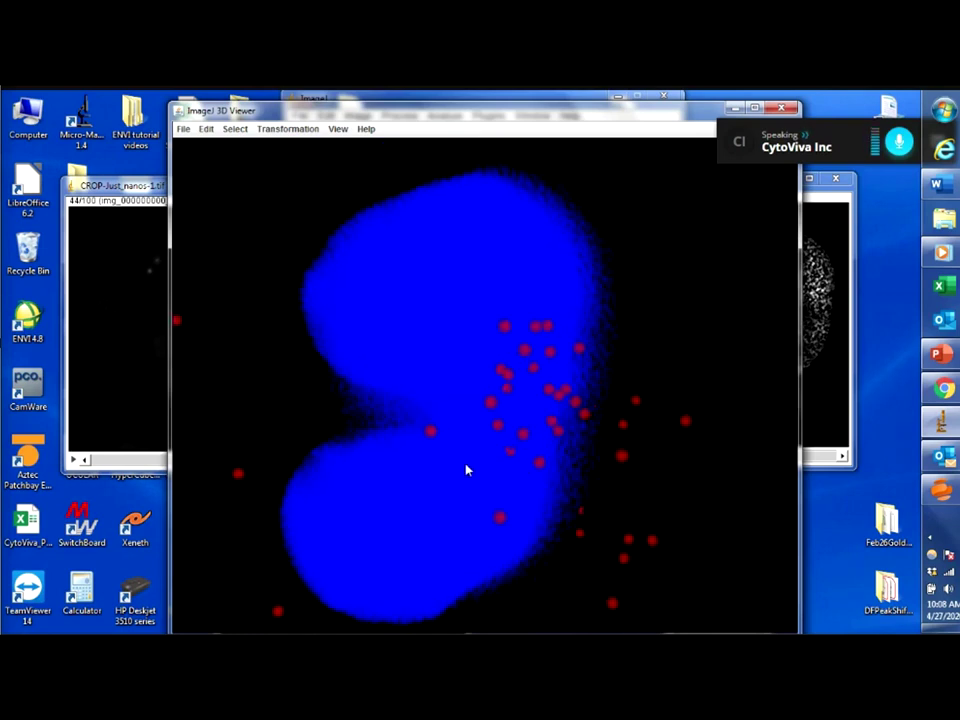
pyautogui.moveTo(443, 390); pyautogui.dragTo(585, 186)
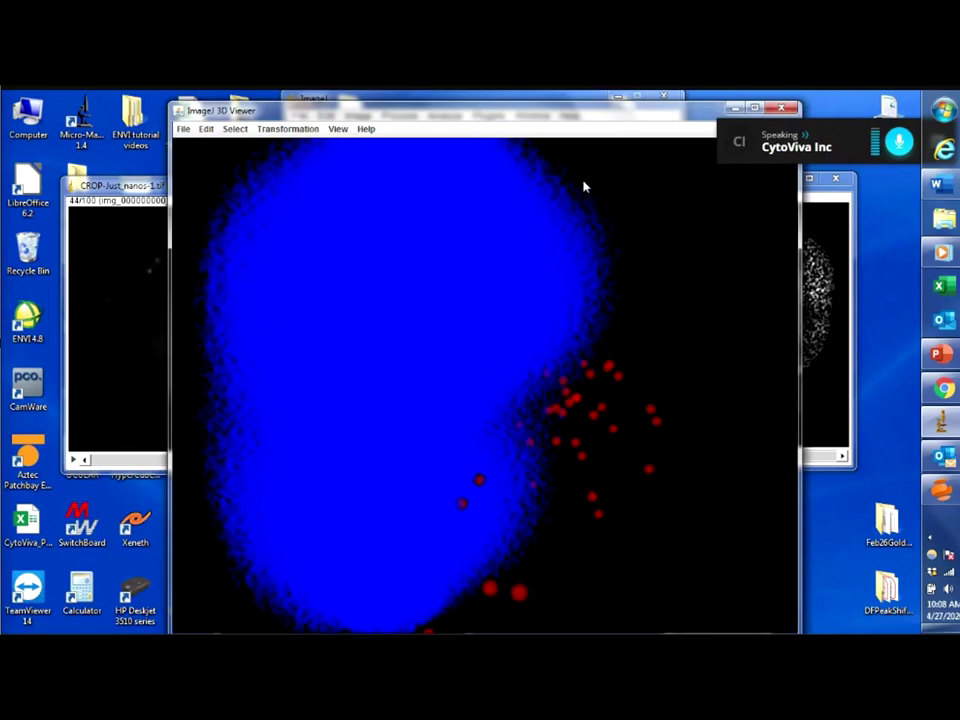
pyautogui.moveTo(592, 120); pyautogui.dragTo(596, 150)
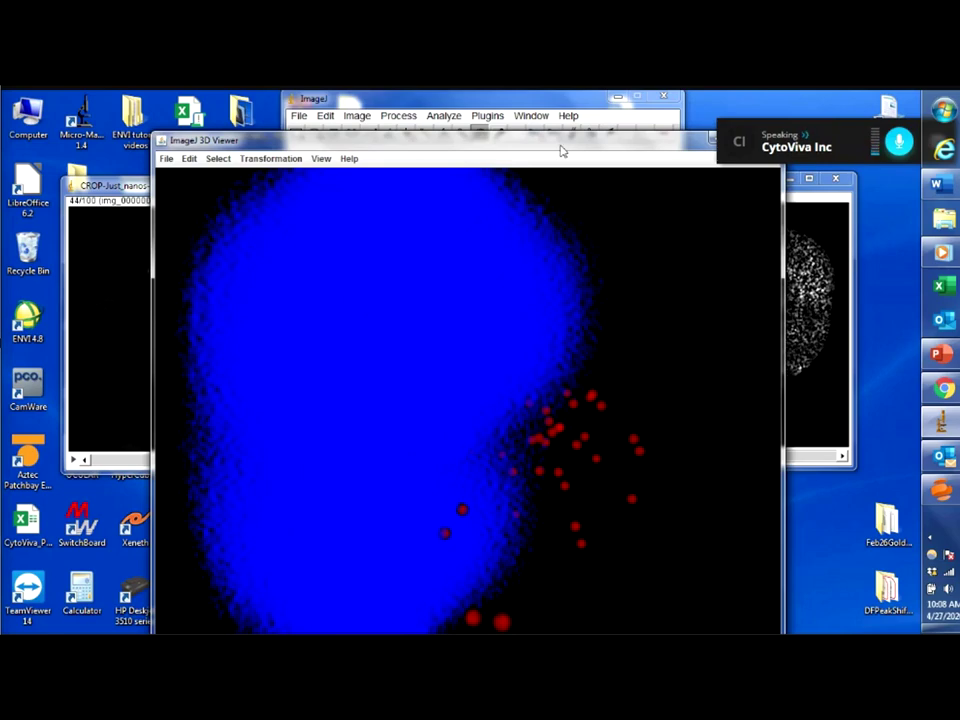
pyautogui.moveTo(600, 447); pyautogui.dragTo(413, 346)
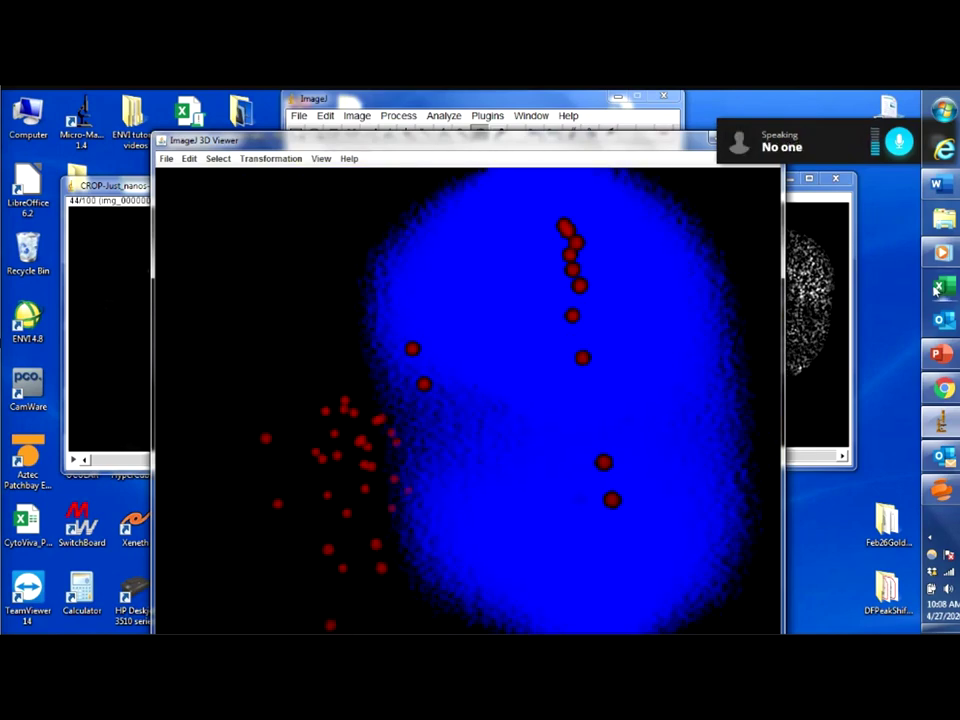
# Step: Switch to 3D Webinar-2020.ppt in PowerPoint and present from the Sample Clients and Applications slide through the Numerical Aperture Generator slide
pyautogui.moveTo(940, 355)
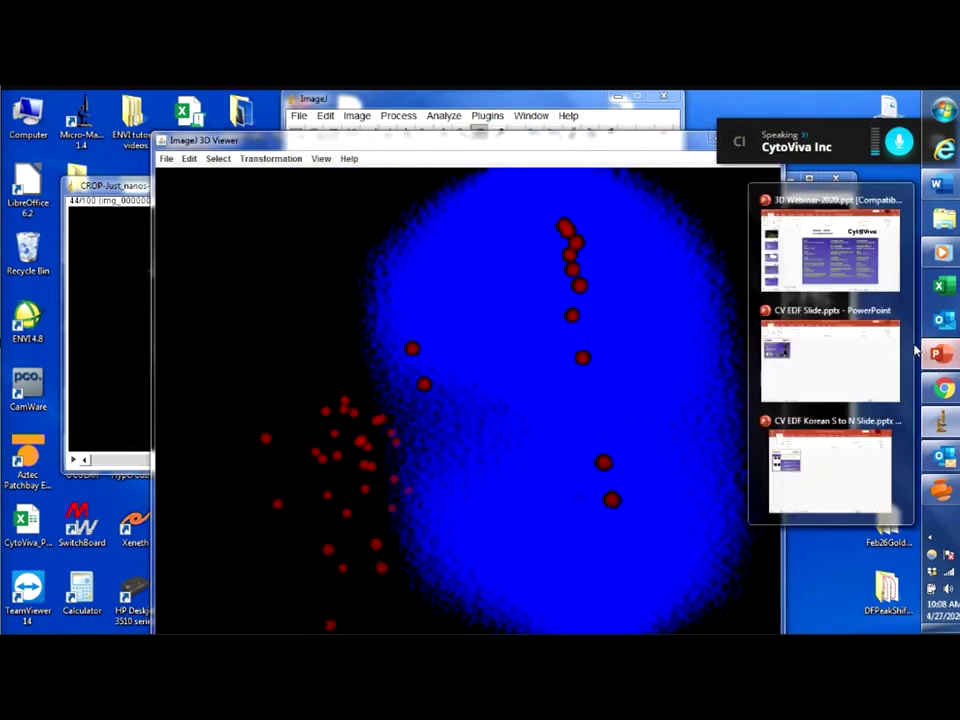
pyautogui.click(857, 280)
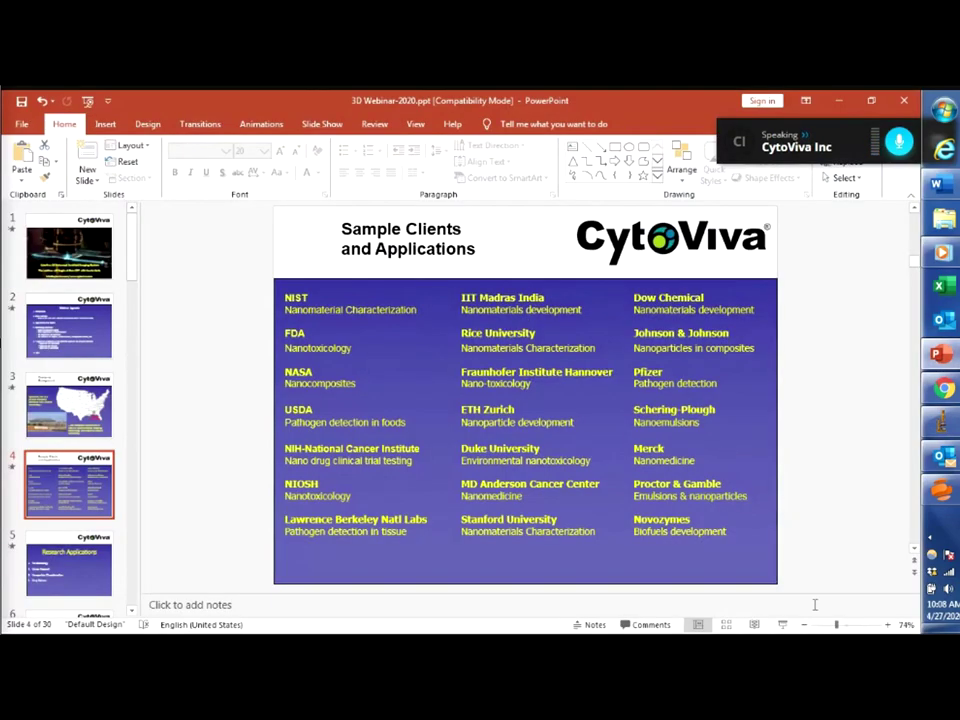
pyautogui.click(782, 624)
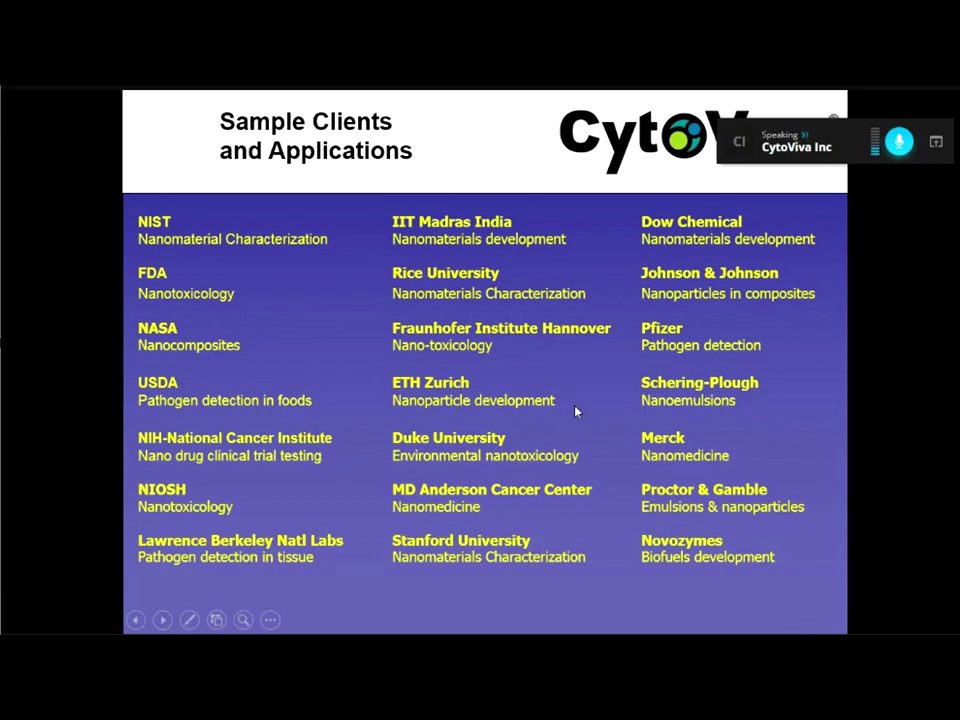
pyautogui.press('Right')
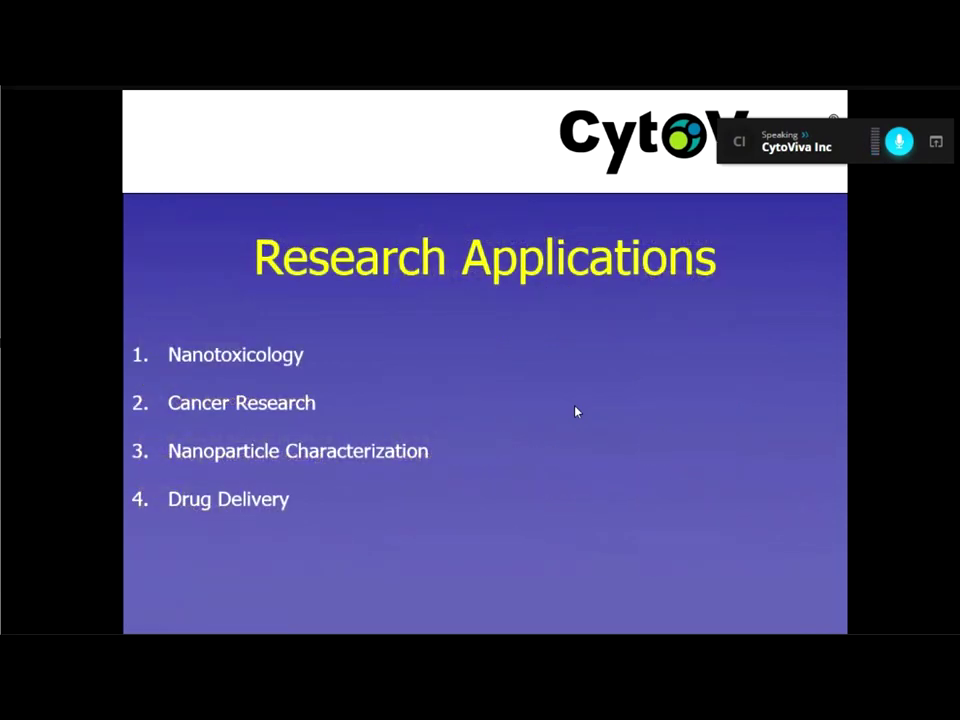
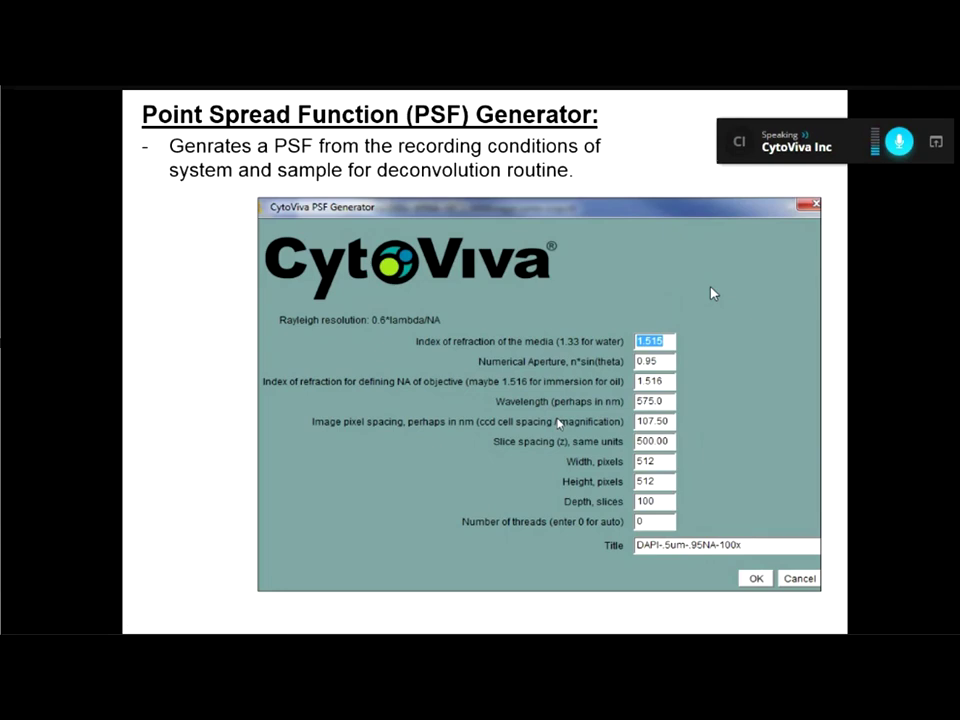
pyautogui.press('Right')
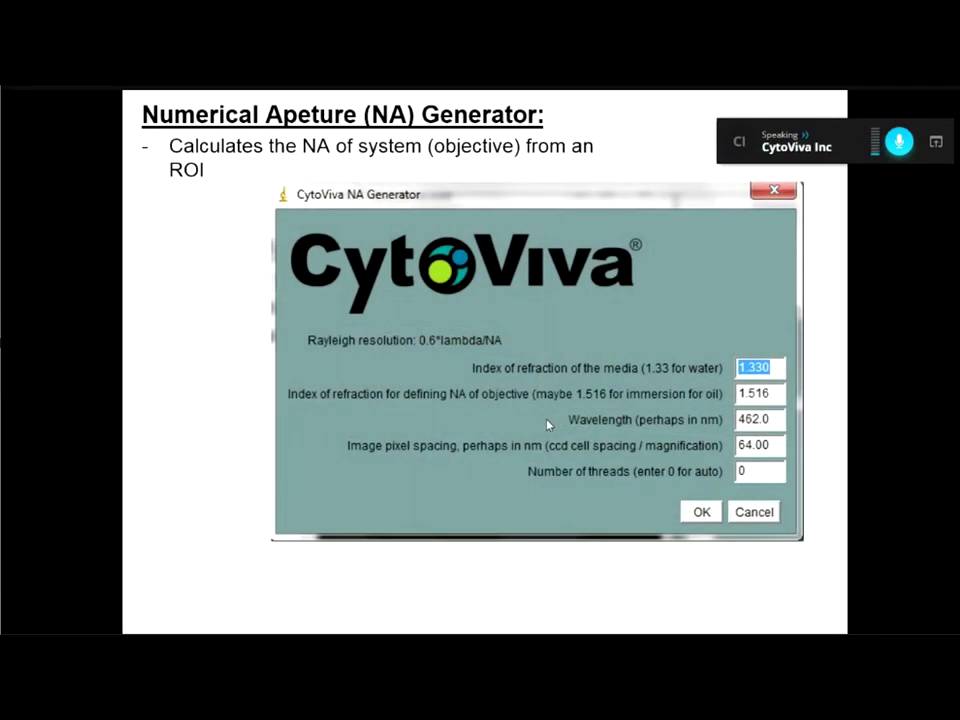
# Step: Leave the presentation and spread out the CROP-Just_nanos-1_nanos, B&C and CROP-Just_nanos-1.tif windows in ImageJ
pyautogui.press('Escape')
pyautogui.click(846, 98)
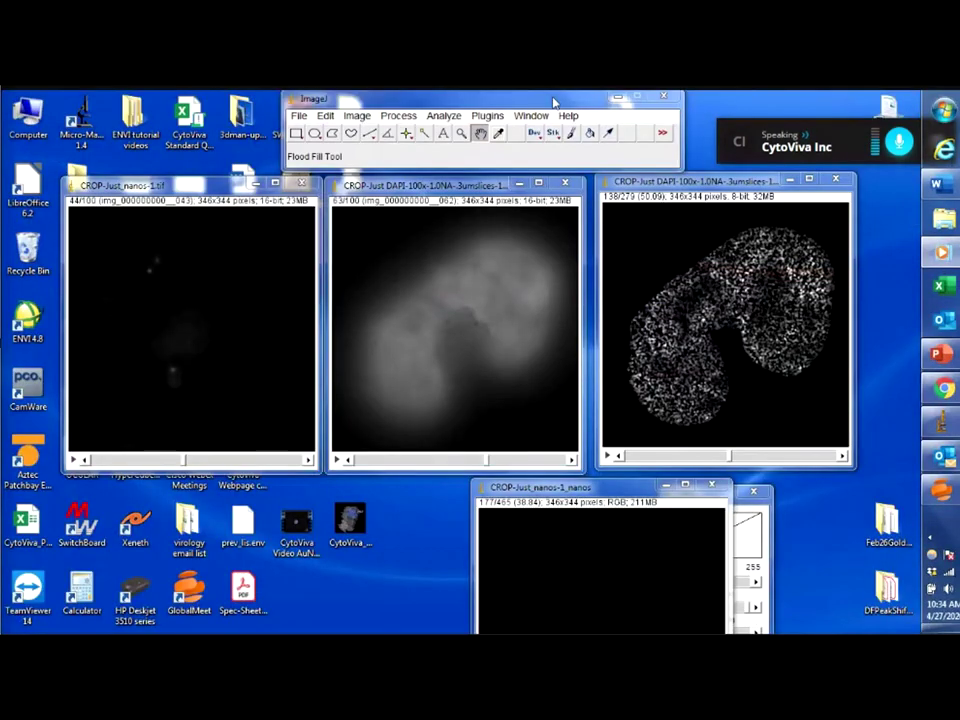
pyautogui.moveTo(605, 505); pyautogui.dragTo(425, 523)
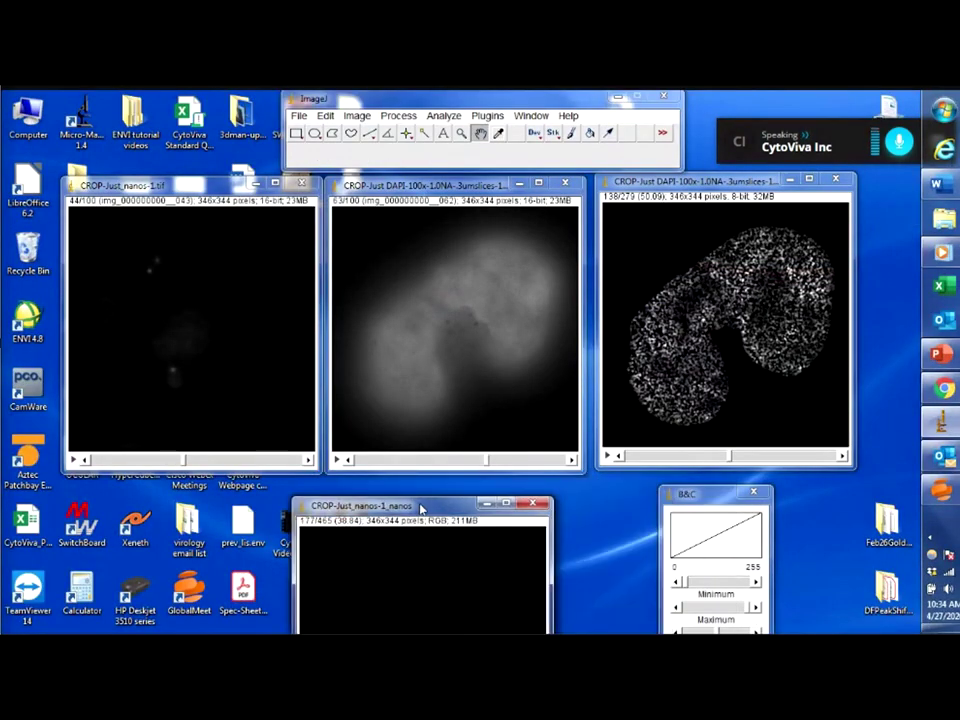
pyautogui.moveTo(700, 493); pyautogui.dragTo(740, 529)
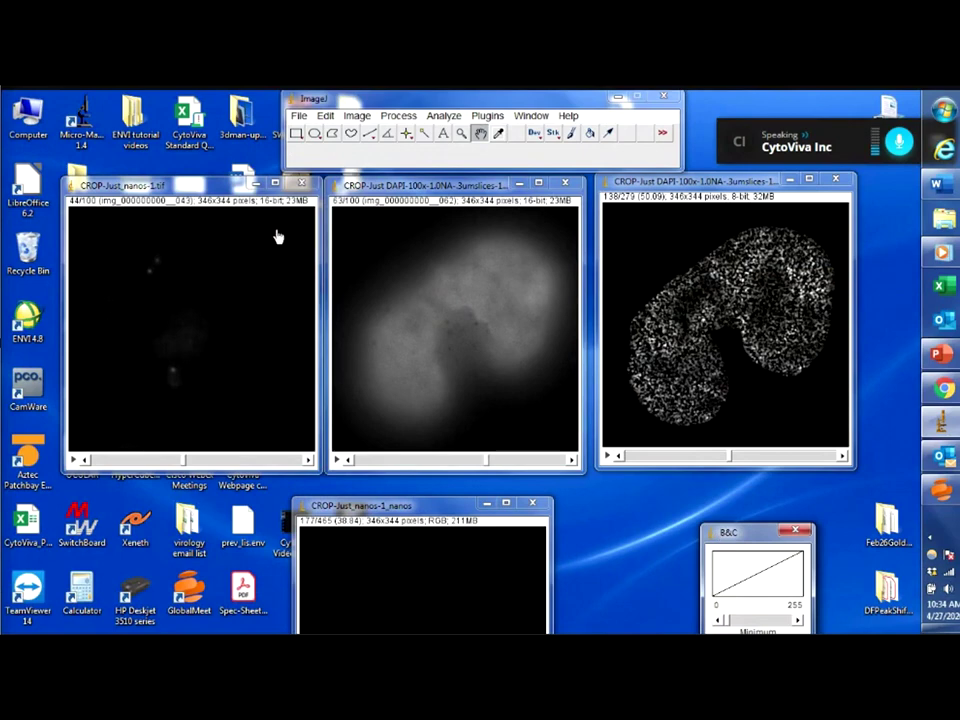
pyautogui.moveTo(226, 190); pyautogui.dragTo(226, 183)
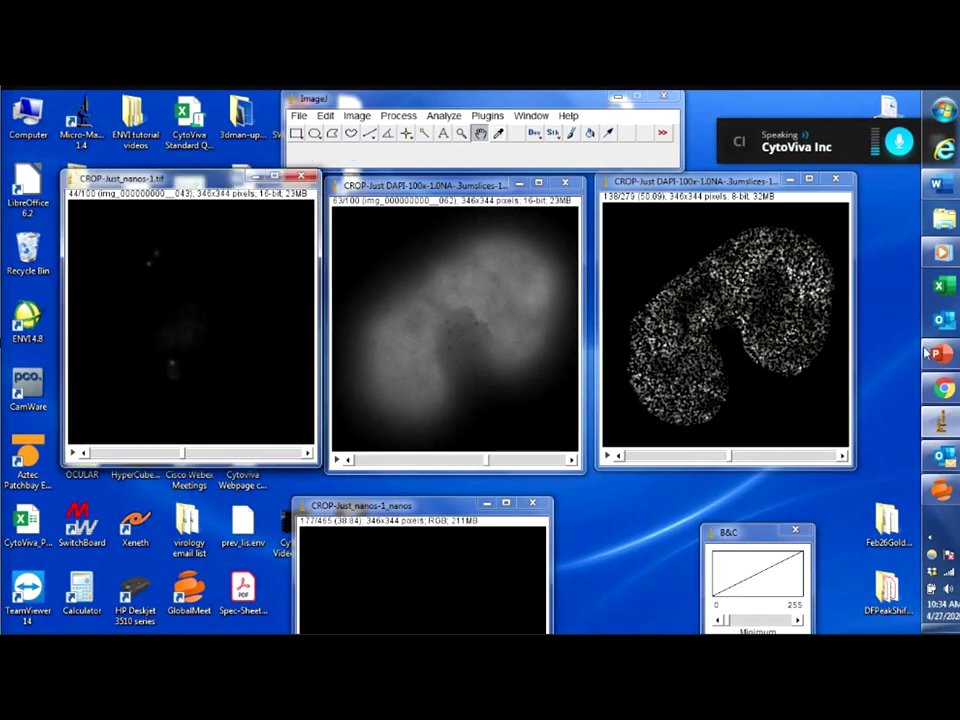
# Step: Close the CytoViva_AuNP_in_Cell_3D video and open the CytoViva Video AuNPs in live cell culture from the desktop
pyautogui.click(941, 251)
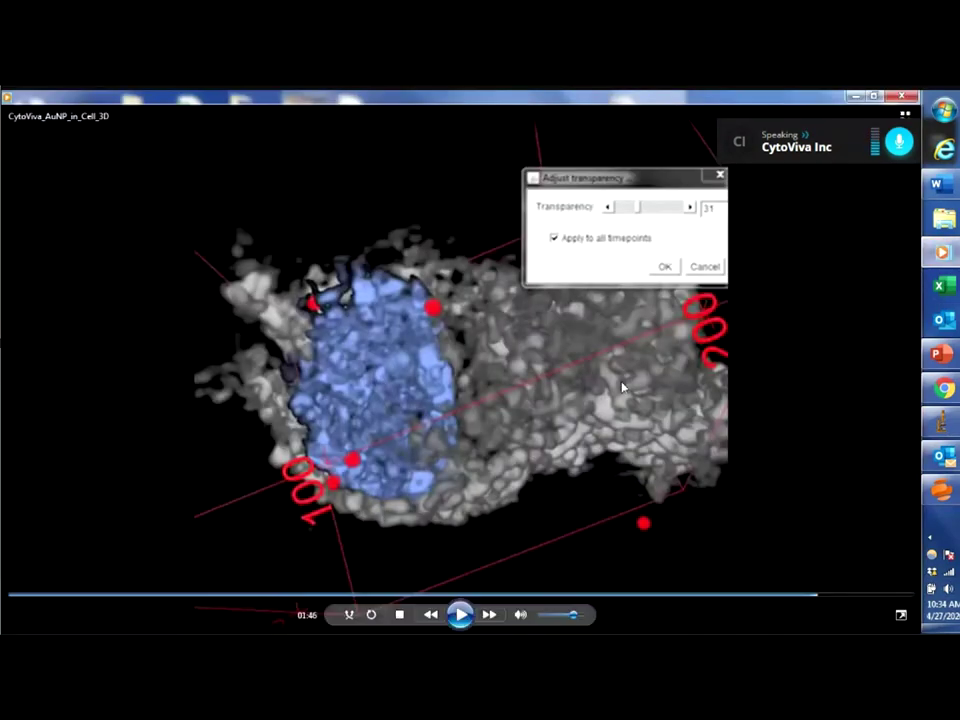
pyautogui.click(903, 98)
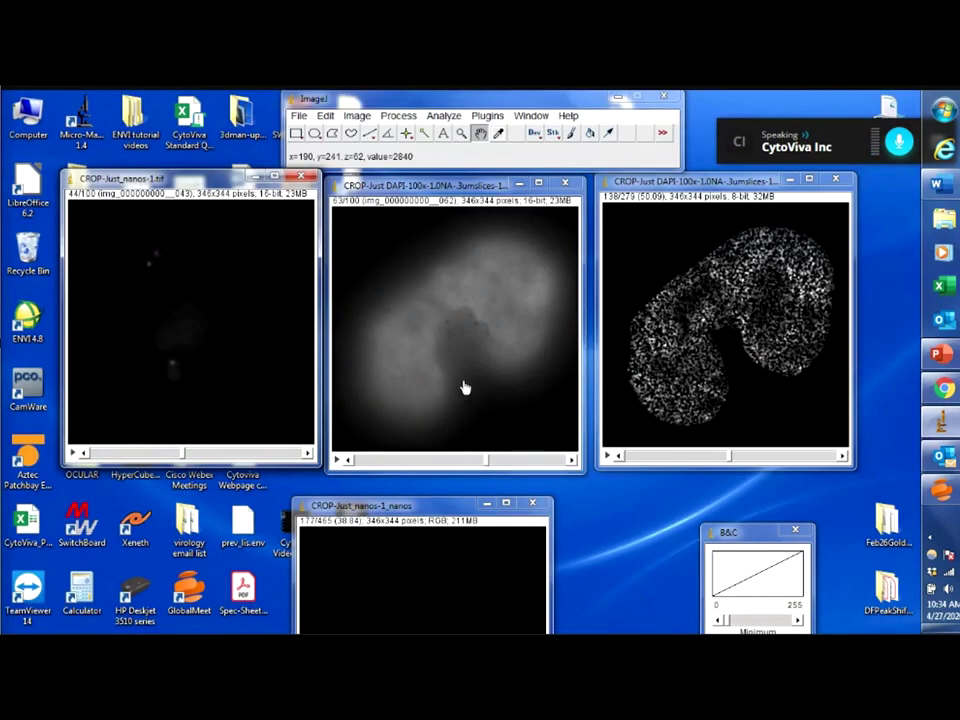
pyautogui.moveTo(385, 512); pyautogui.dragTo(505, 515)
pyautogui.doubleClick(296, 520)
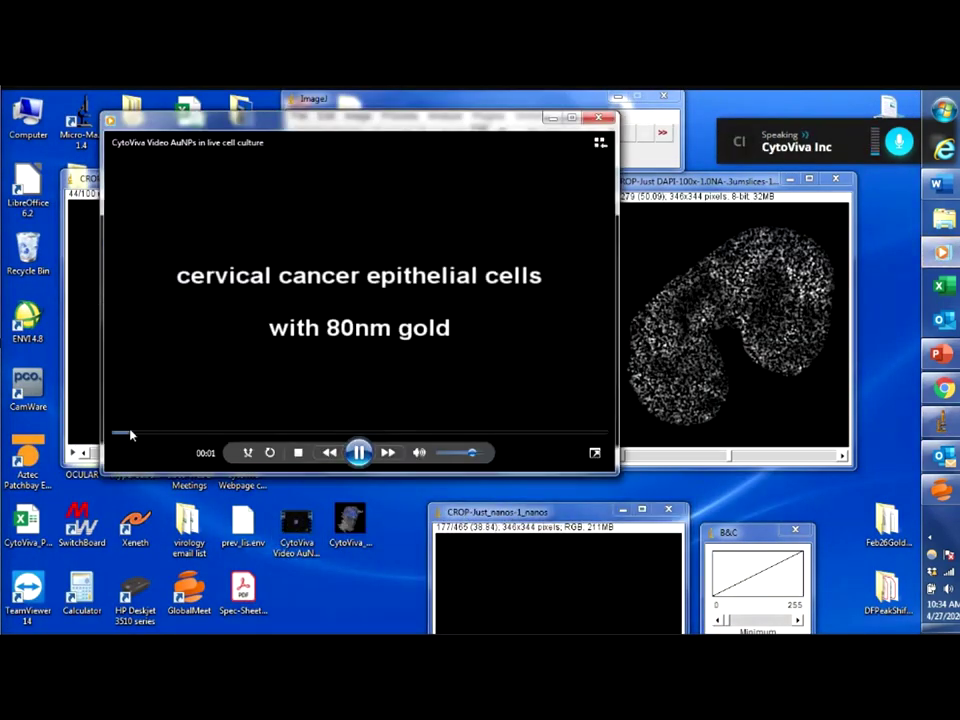
# Step: Skip ahead in the live cell culture video to the 100X objective footage and pause it at 00:27
pyautogui.click(366, 453)
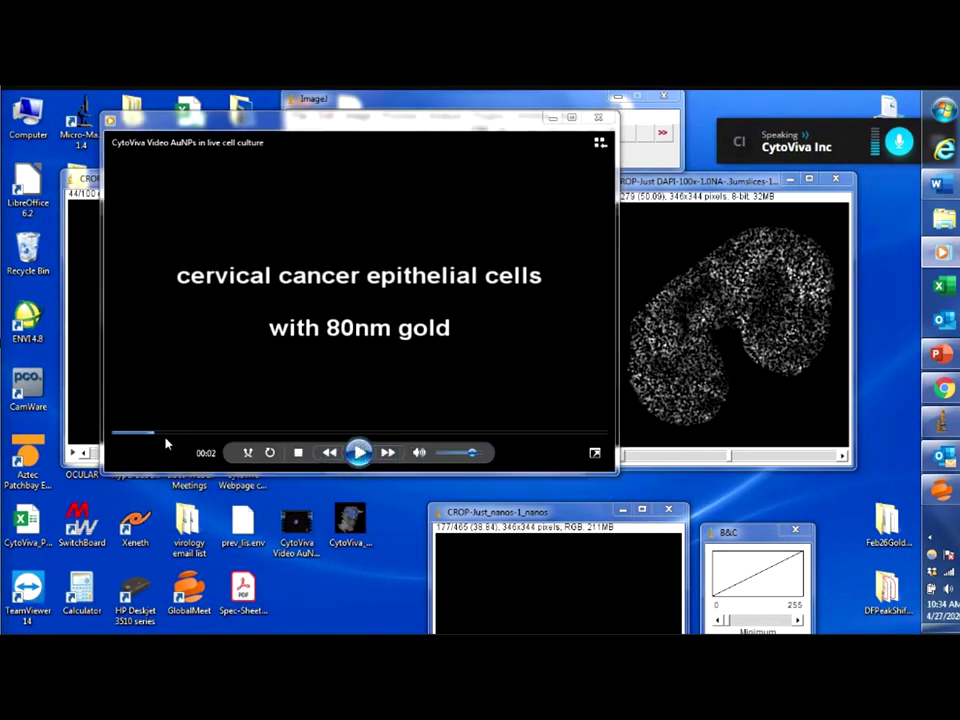
pyautogui.moveTo(154, 435); pyautogui.dragTo(396, 436)
pyautogui.click(358, 453)
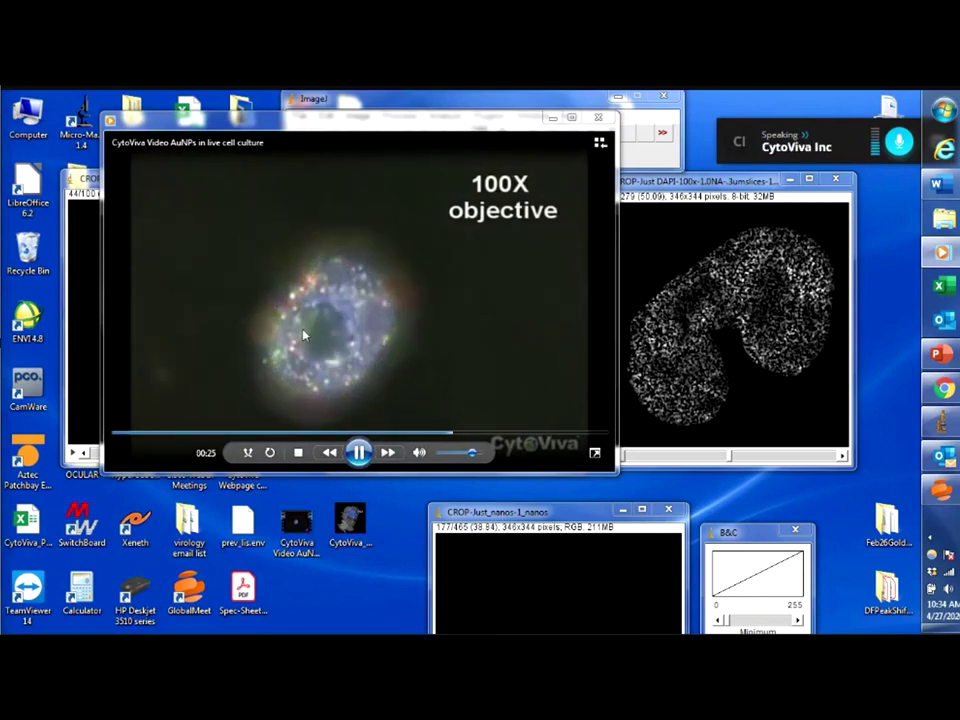
pyautogui.click(403, 424)
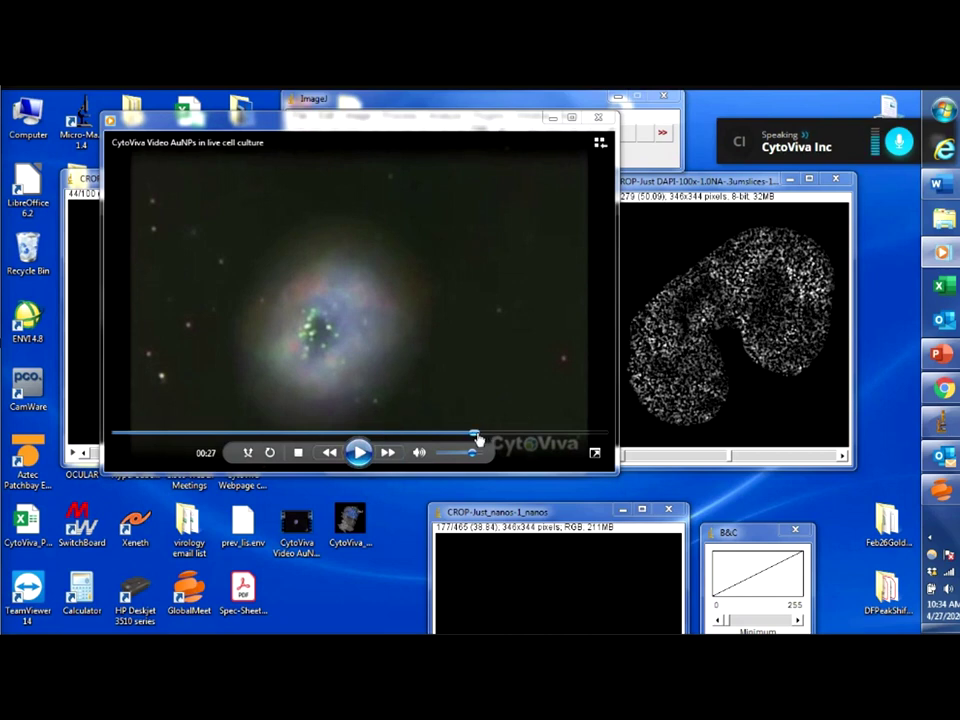
# Step: Rewind the live cell culture video to 00:18, replay the 100X objective footage and return to the ImageJ image windows
pyautogui.moveTo(476, 434); pyautogui.dragTo(360, 434)
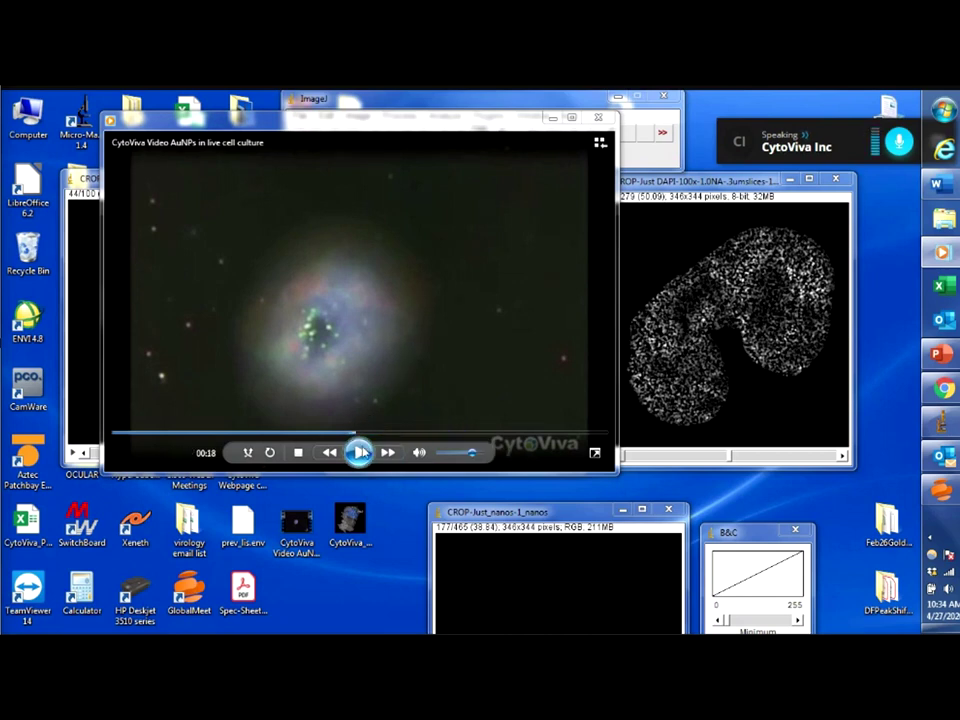
pyautogui.click(359, 452)
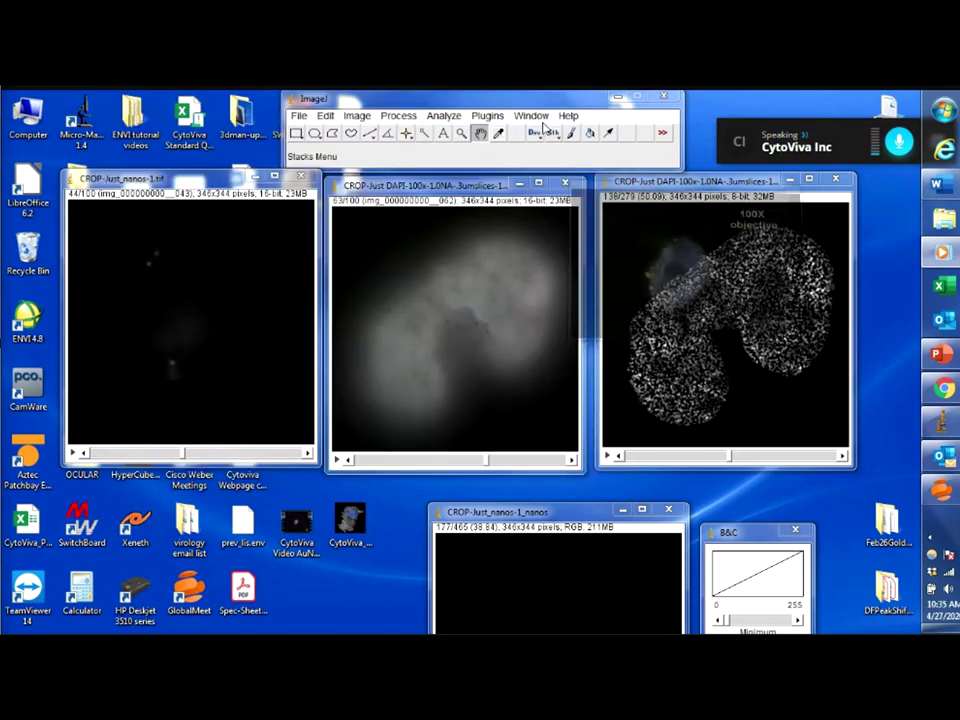
# Step: Show slice 47 of the raw DAPI stack and slice 56 of CROP-Just_nanos-1.tif, spacing the two DAPI windows apart
pyautogui.click(488, 462)
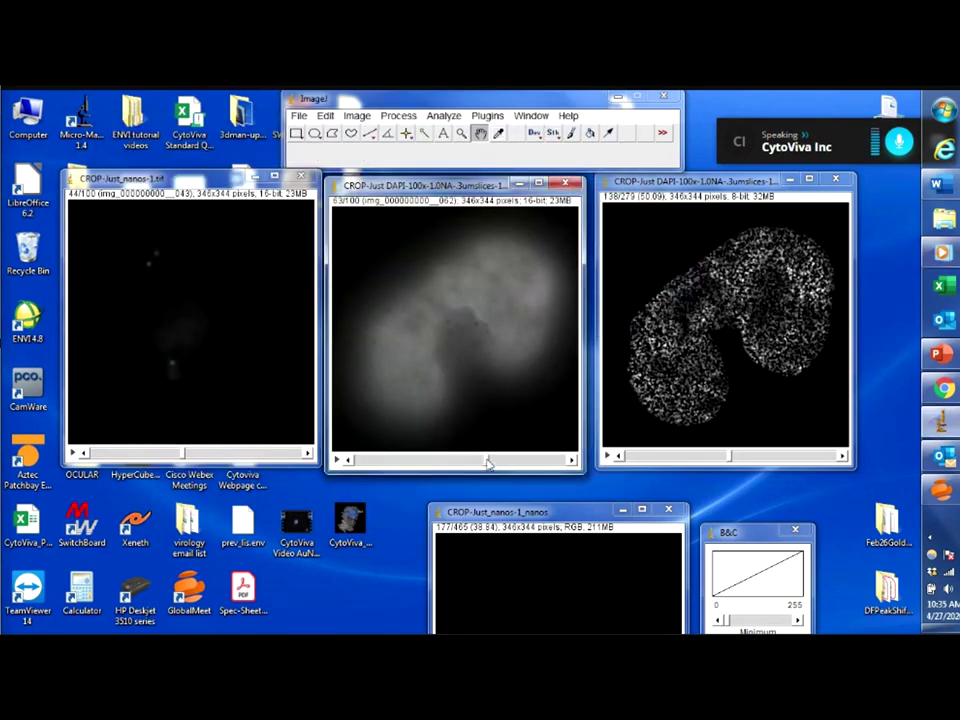
pyautogui.moveTo(488, 462); pyautogui.dragTo(454, 460)
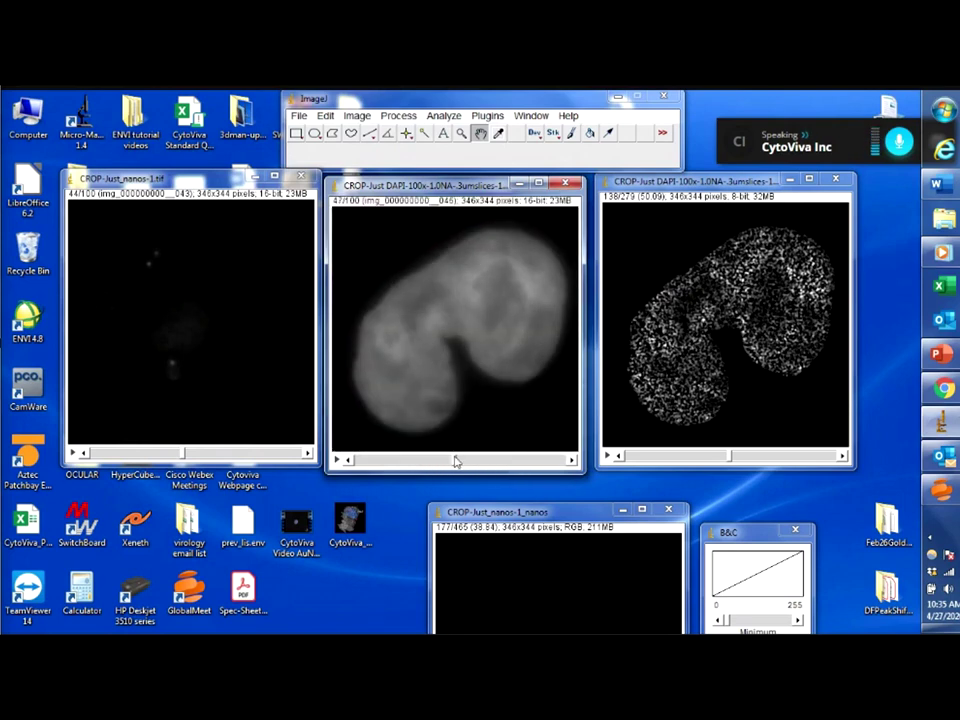
pyautogui.moveTo(188, 456)
pyautogui.mouseDown()
pyautogui.moveTo(227, 456)
pyautogui.moveTo(178, 456)
pyautogui.moveTo(205, 456)
pyautogui.mouseUp()
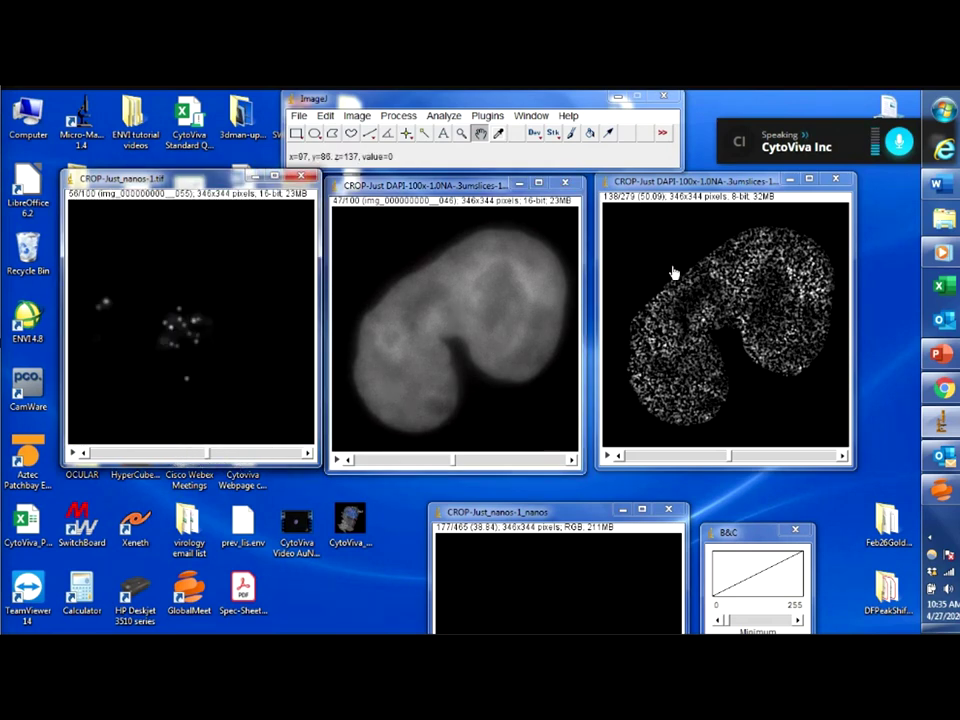
pyautogui.moveTo(714, 182); pyautogui.dragTo(738, 185)
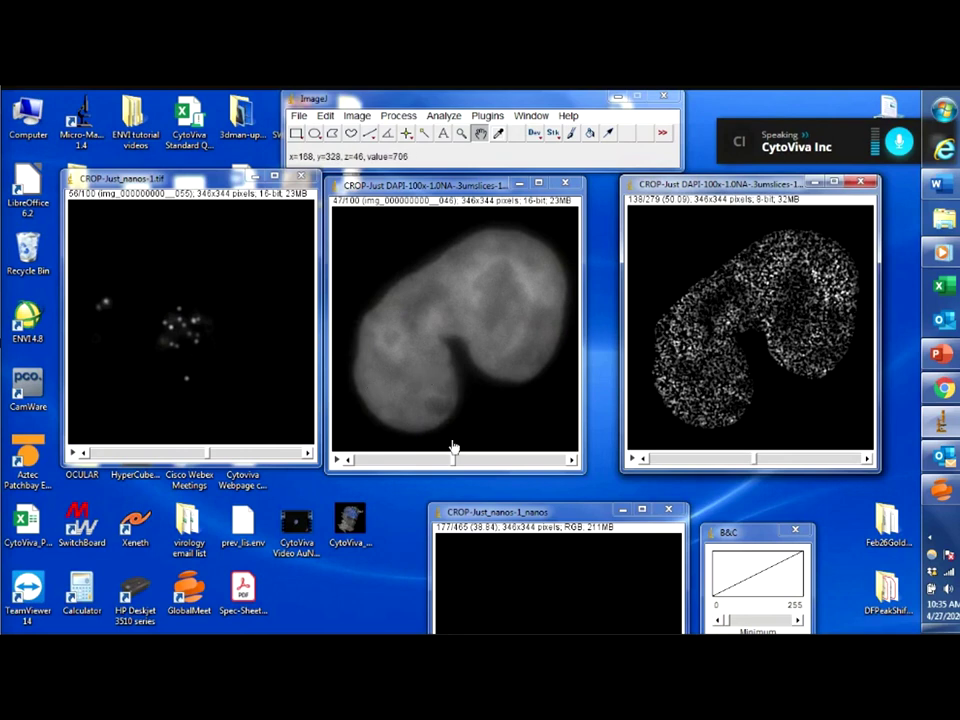
pyautogui.moveTo(430, 187); pyautogui.dragTo(438, 183)
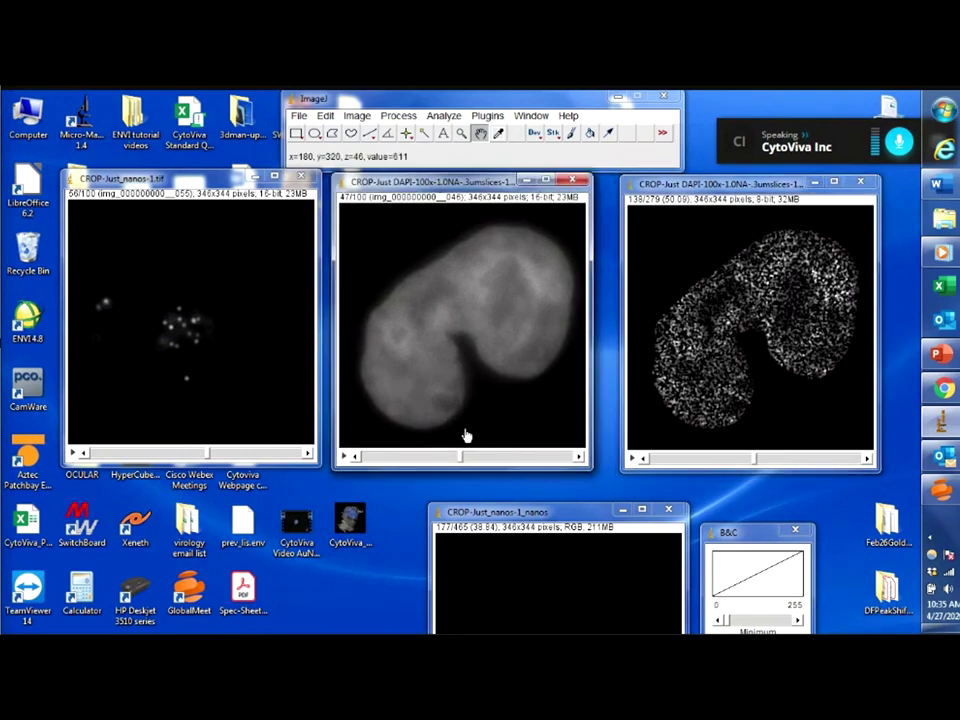
# Step: Browse the raw DAPI stack and stop at slice 49, realign the DAPI windows and show slice 171 of the deconvolved stack
pyautogui.moveTo(463, 454); pyautogui.dragTo(366, 467)
pyautogui.moveTo(387, 463); pyautogui.dragTo(485, 457)
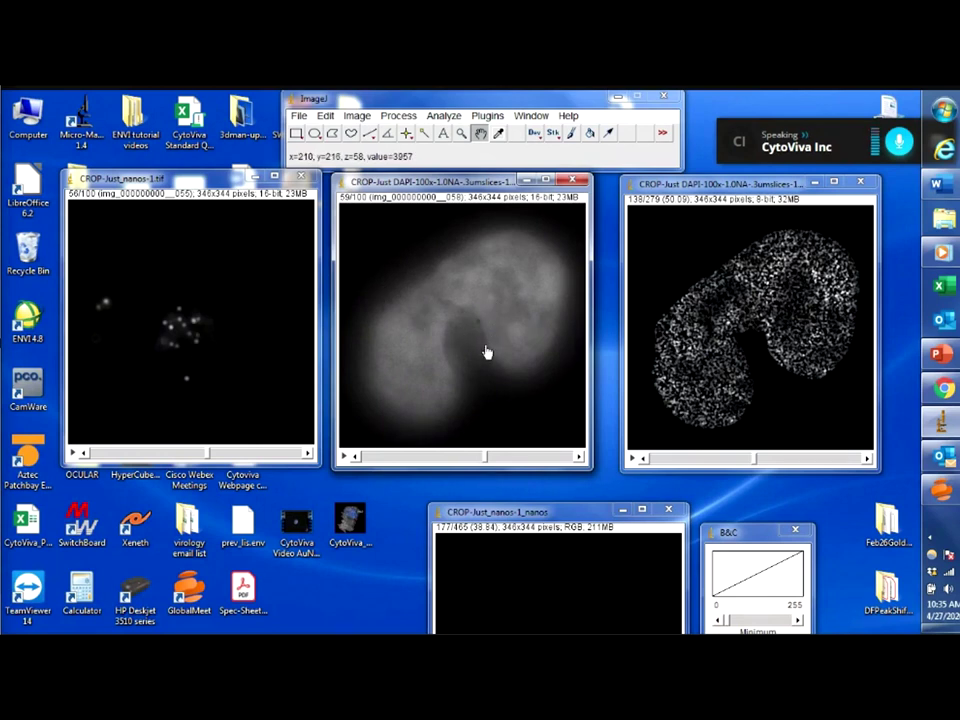
pyautogui.moveTo(483, 459); pyautogui.dragTo(500, 458)
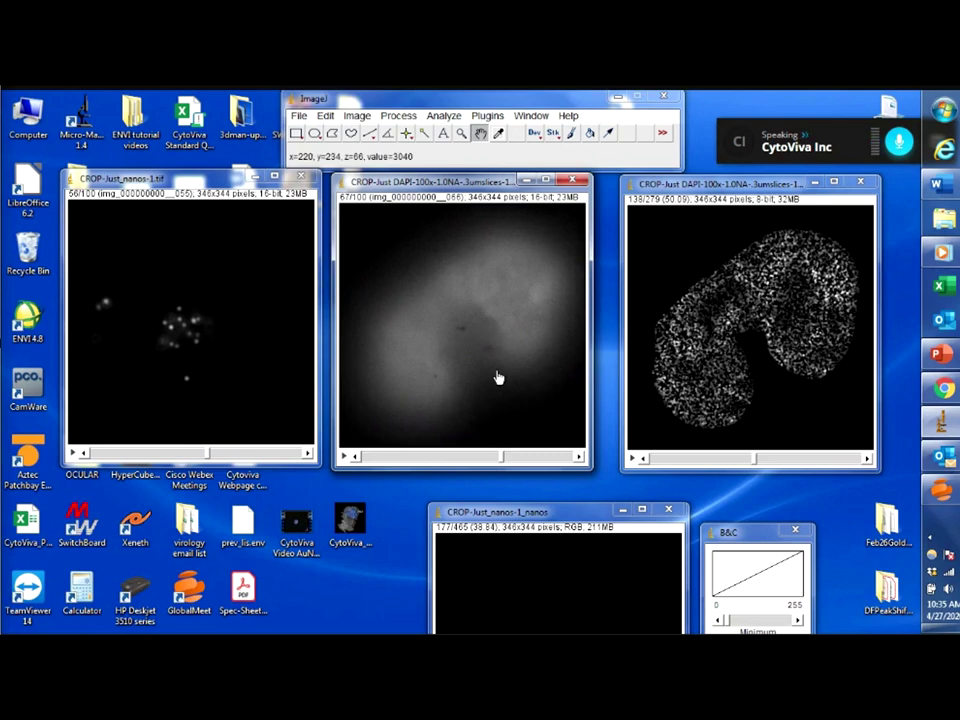
pyautogui.moveTo(502, 457); pyautogui.dragTo(464, 459)
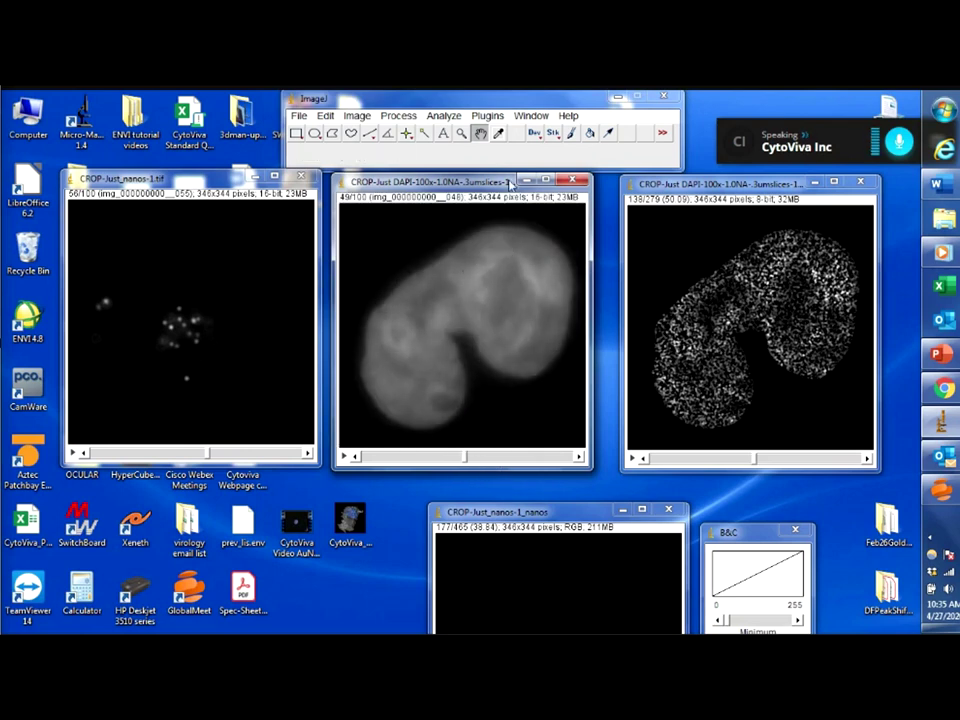
pyautogui.moveTo(476, 184)
pyautogui.mouseDown()
pyautogui.moveTo(518, 200)
pyautogui.moveTo(480, 181)
pyautogui.mouseUp()
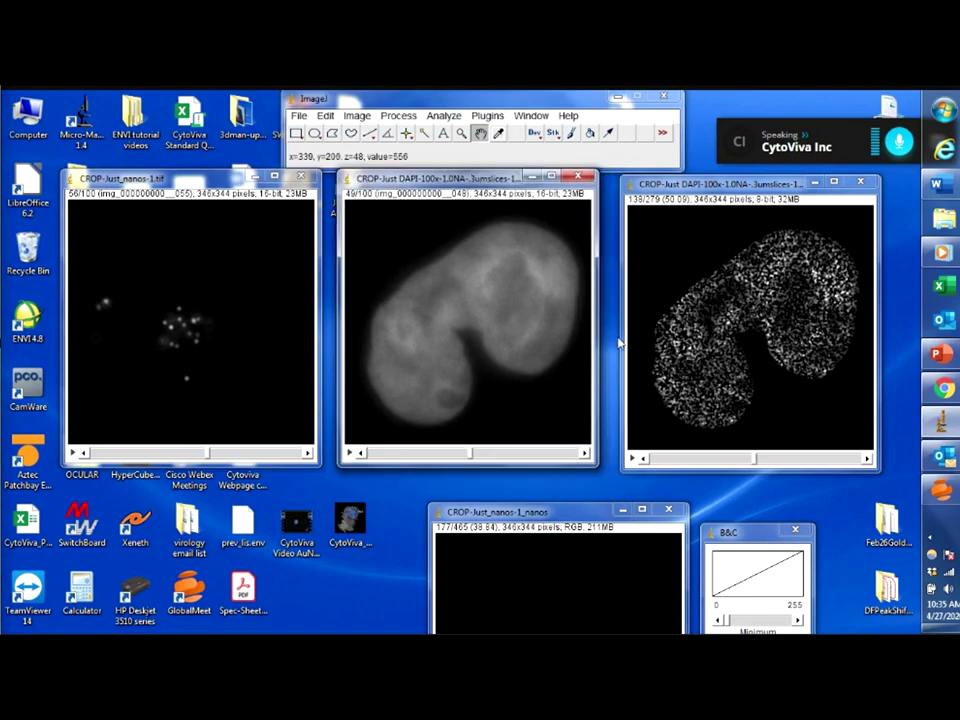
pyautogui.moveTo(688, 184); pyautogui.dragTo(677, 176)
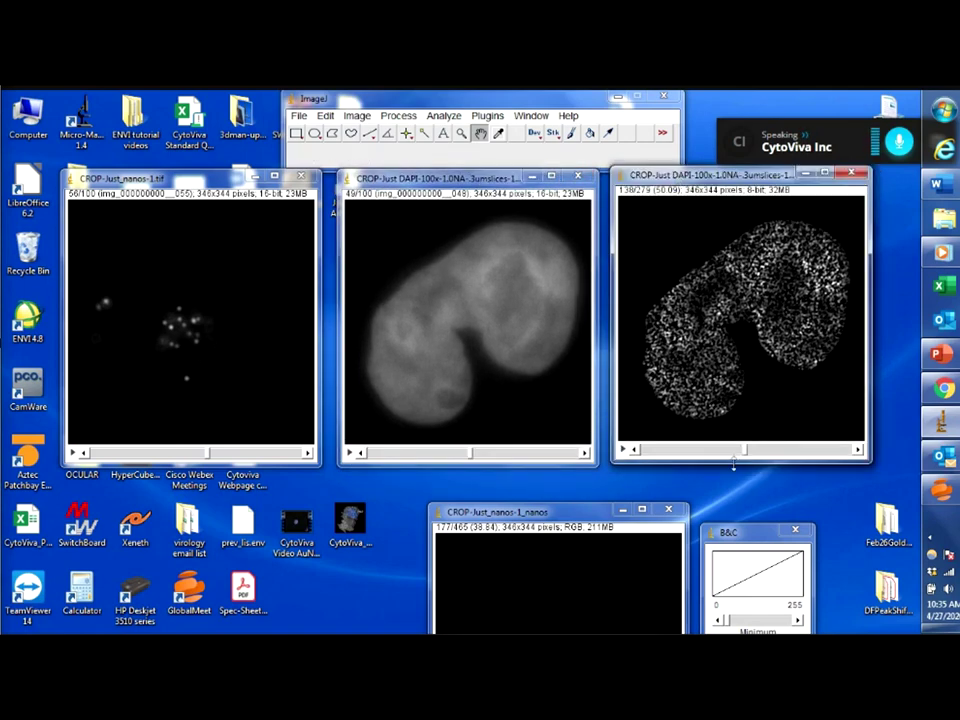
pyautogui.moveTo(743, 450); pyautogui.dragTo(768, 452)
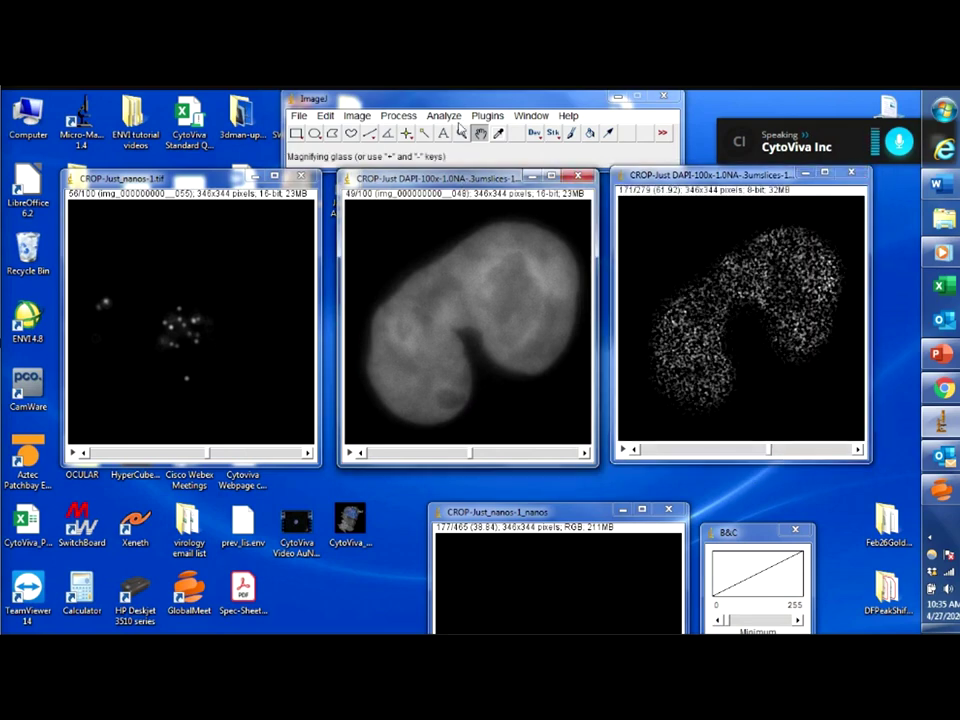
# Step: Render the raw DAPI stack in the 3D Viewer as a volume with resampling factor 2, rotate it and close the viewer
pyautogui.click(487, 116)
pyautogui.moveTo(564, 251)
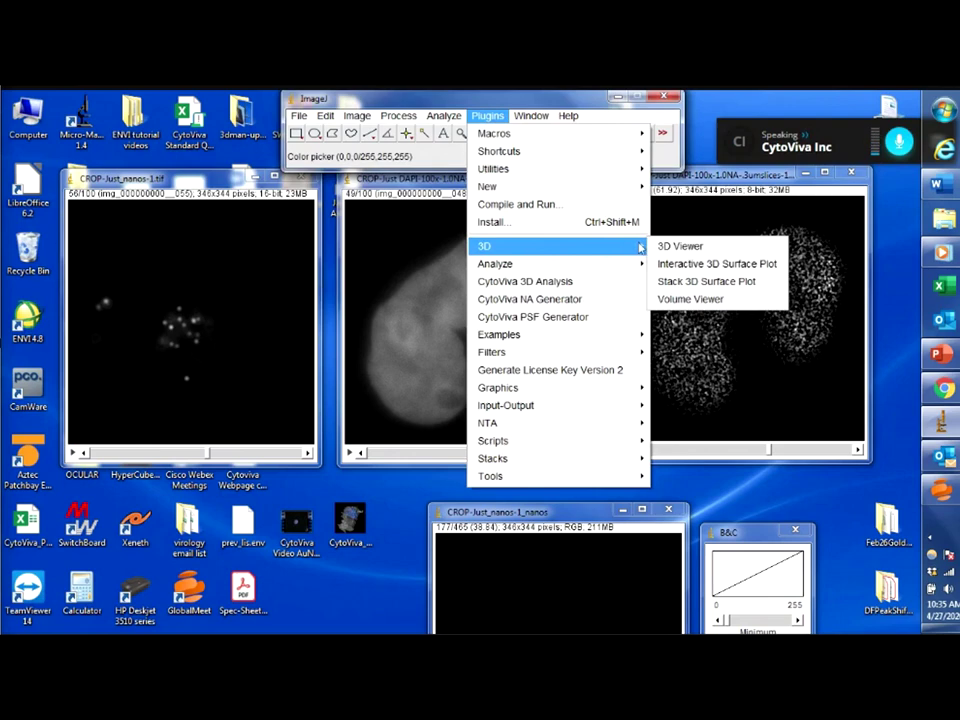
pyautogui.click(662, 246)
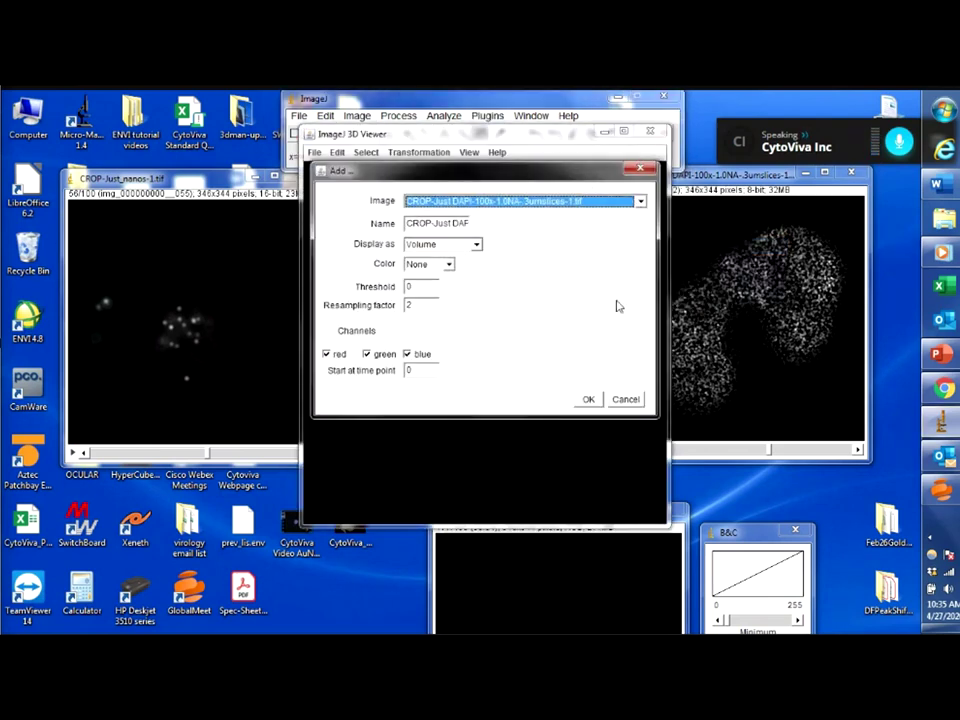
pyautogui.click(589, 398)
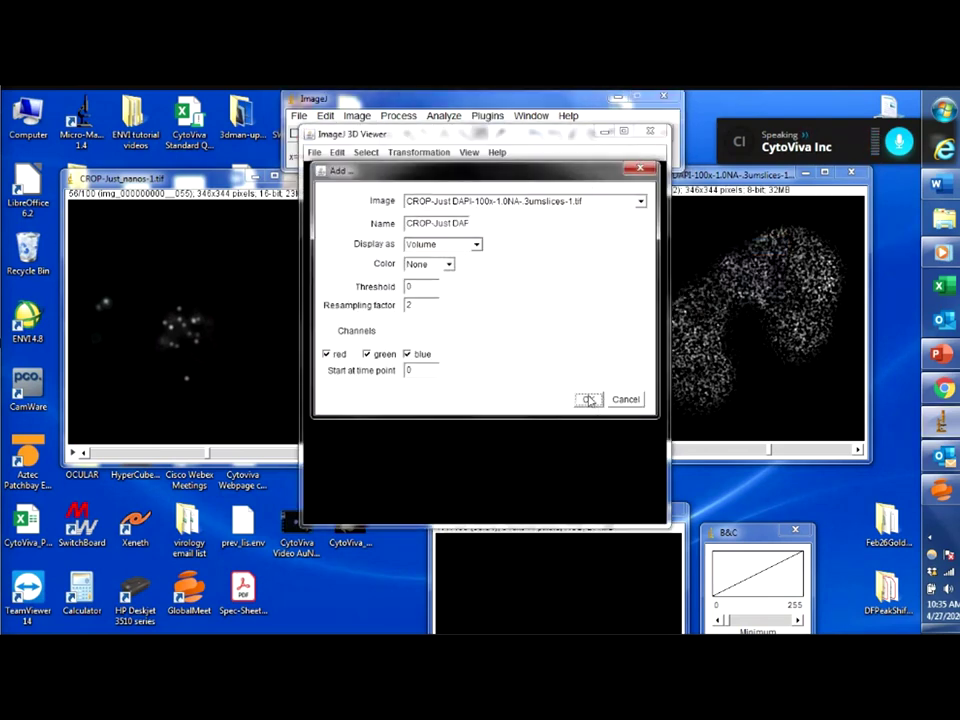
pyautogui.click(589, 399)
pyautogui.click(512, 273)
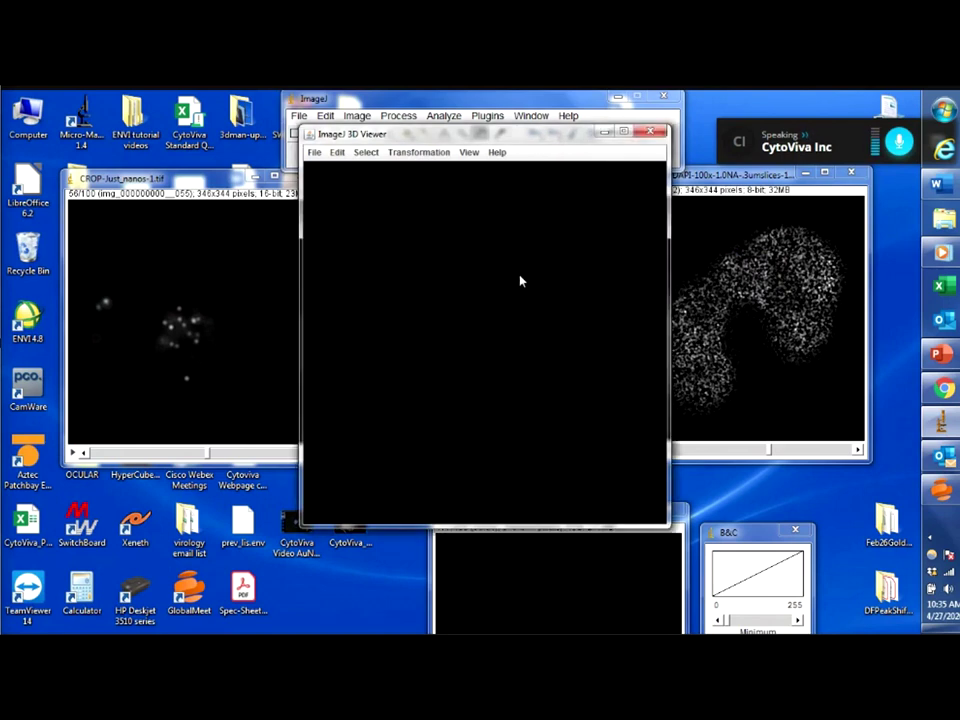
pyautogui.moveTo(508, 300); pyautogui.dragTo(531, 411)
pyautogui.moveTo(498, 259); pyautogui.dragTo(400, 330)
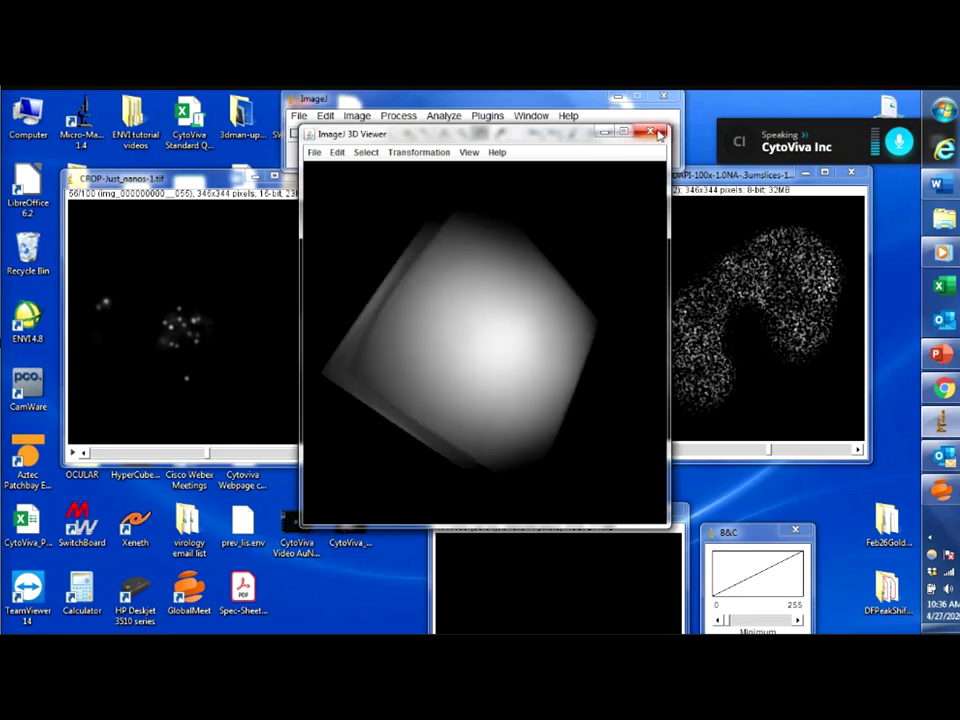
pyautogui.click(497, 100)
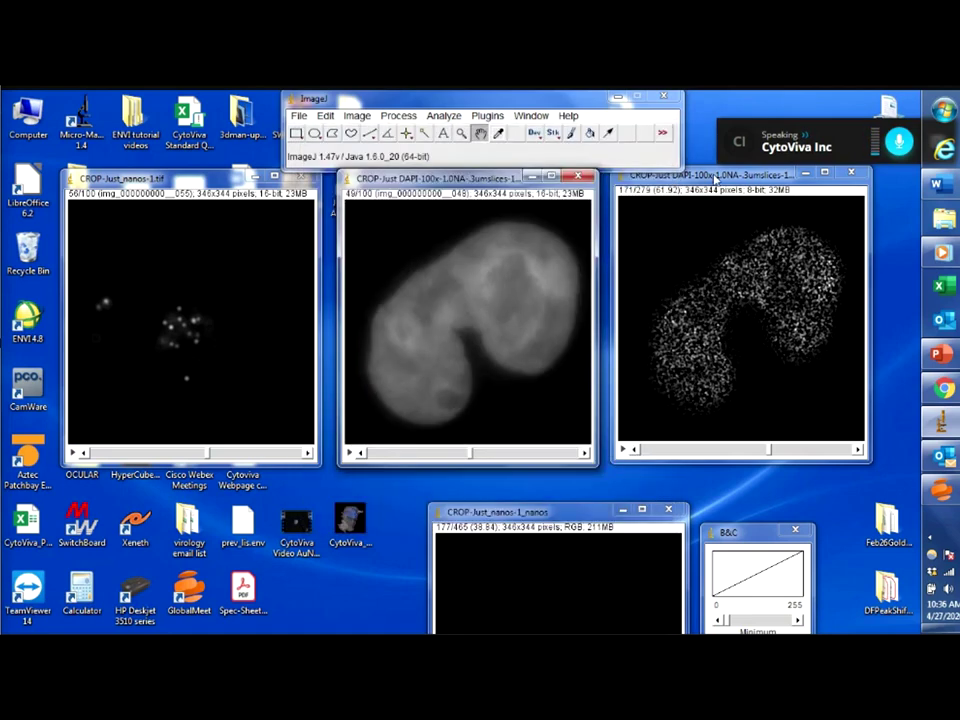
# Step: Render the deconvolved DAPI stack in the 3D Viewer as a volume with resampling factor 2, rotate it and close the viewer
pyautogui.click(488, 116)
pyautogui.moveTo(619, 249)
pyautogui.click(680, 245)
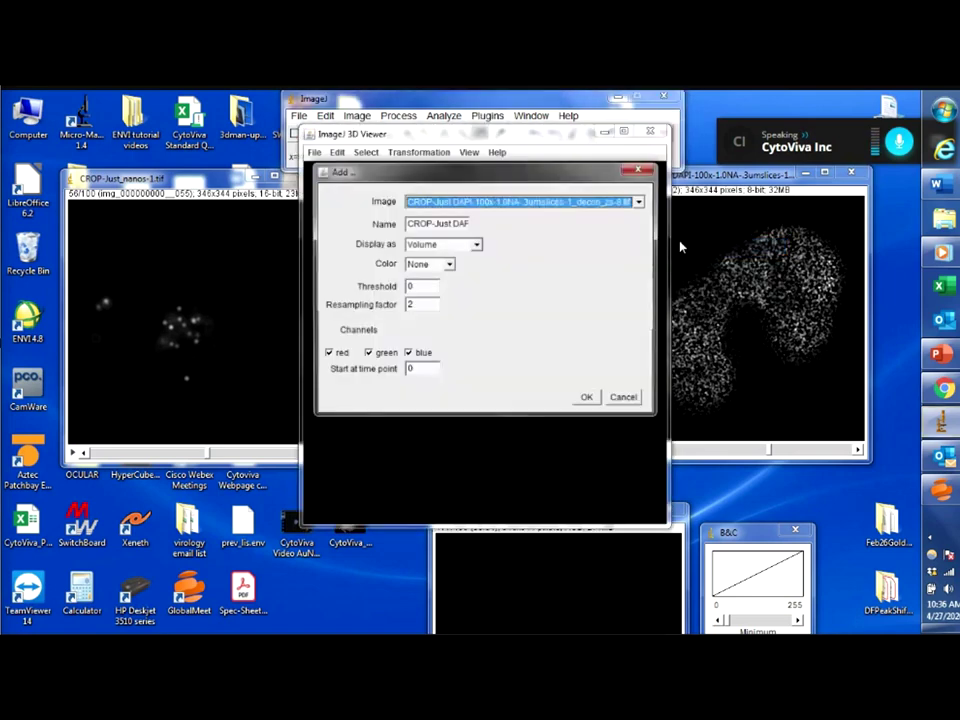
pyautogui.click(588, 399)
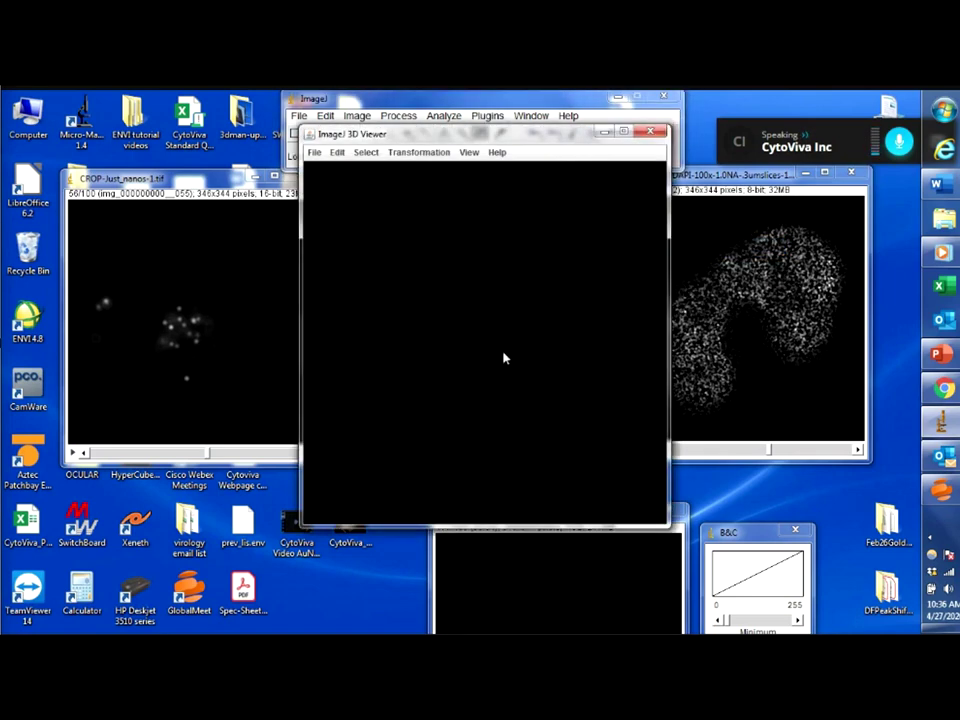
pyautogui.moveTo(504, 327); pyautogui.dragTo(575, 216)
pyautogui.scroll(2, 505, 337)
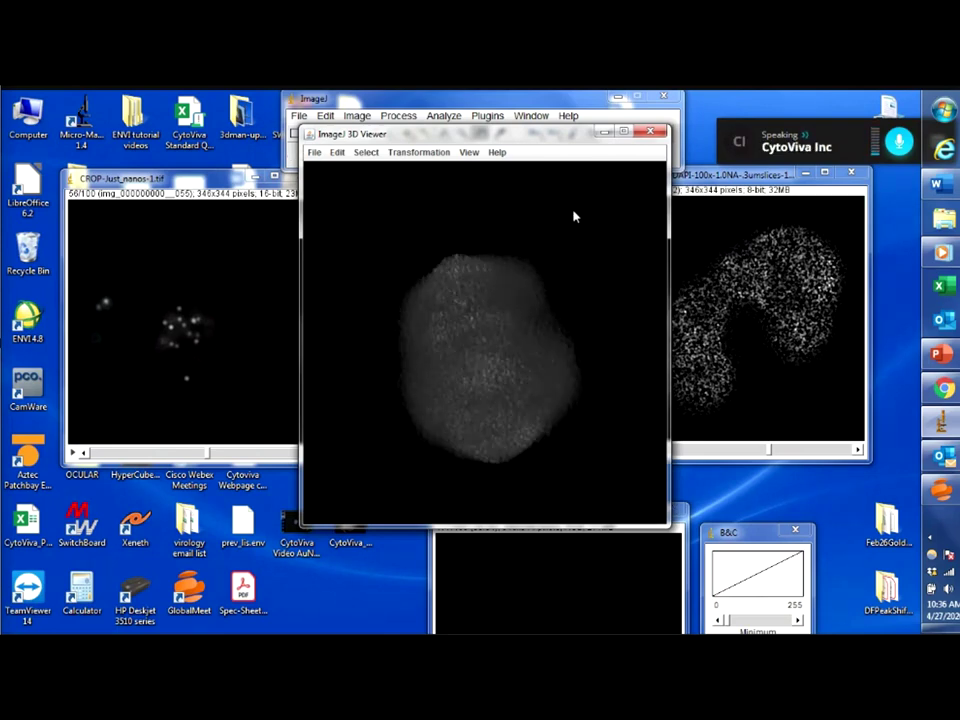
pyautogui.click(652, 131)
# Step: Reposition the deconvolved DAPI and CROP-Just_nanos-1.tif windows and browse the nanoparticle slices, stopping at slice 57
pyautogui.moveTo(733, 180); pyautogui.dragTo(737, 192)
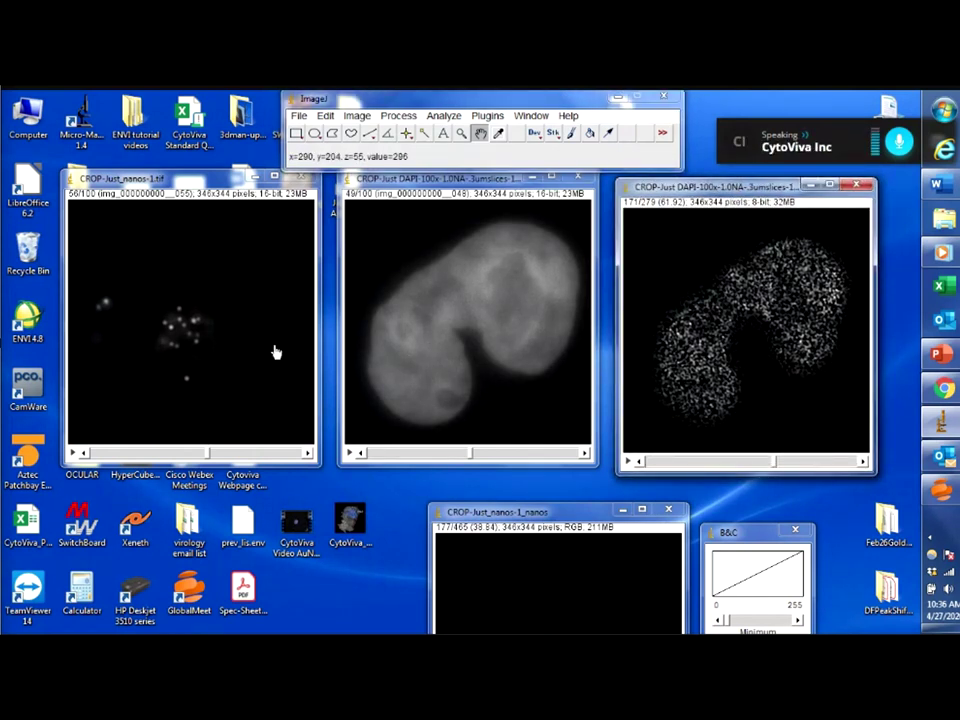
pyautogui.moveTo(177, 186); pyautogui.dragTo(172, 173)
pyautogui.moveTo(203, 443)
pyautogui.mouseDown()
pyautogui.moveTo(95, 443)
pyautogui.moveTo(252, 444)
pyautogui.moveTo(201, 444)
pyautogui.moveTo(209, 443)
pyautogui.mouseUp()
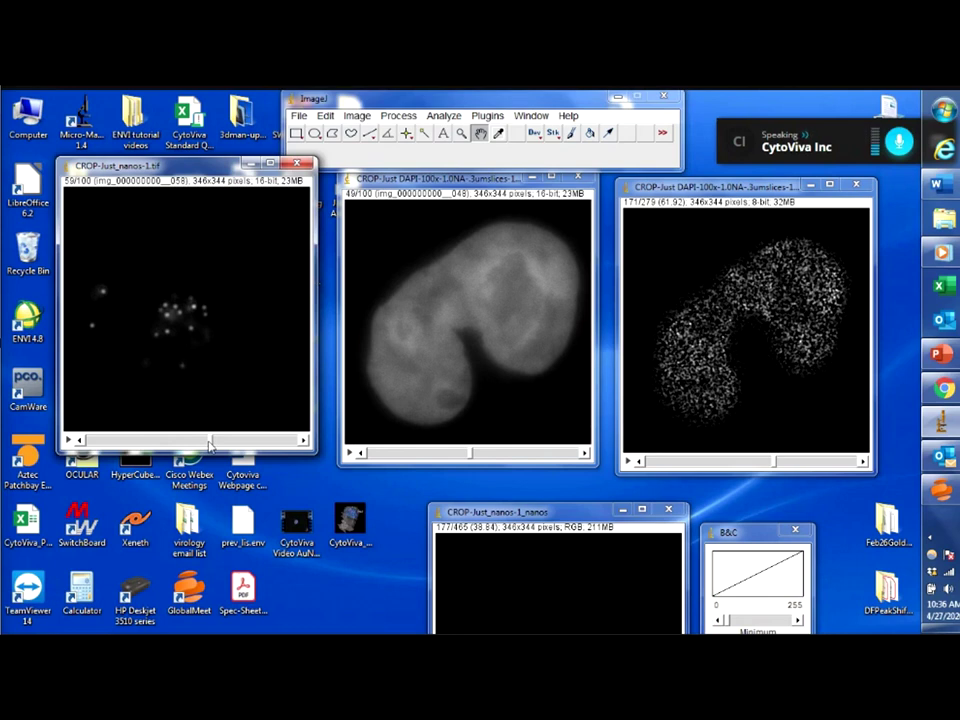
pyautogui.moveTo(209, 444); pyautogui.dragTo(196, 444)
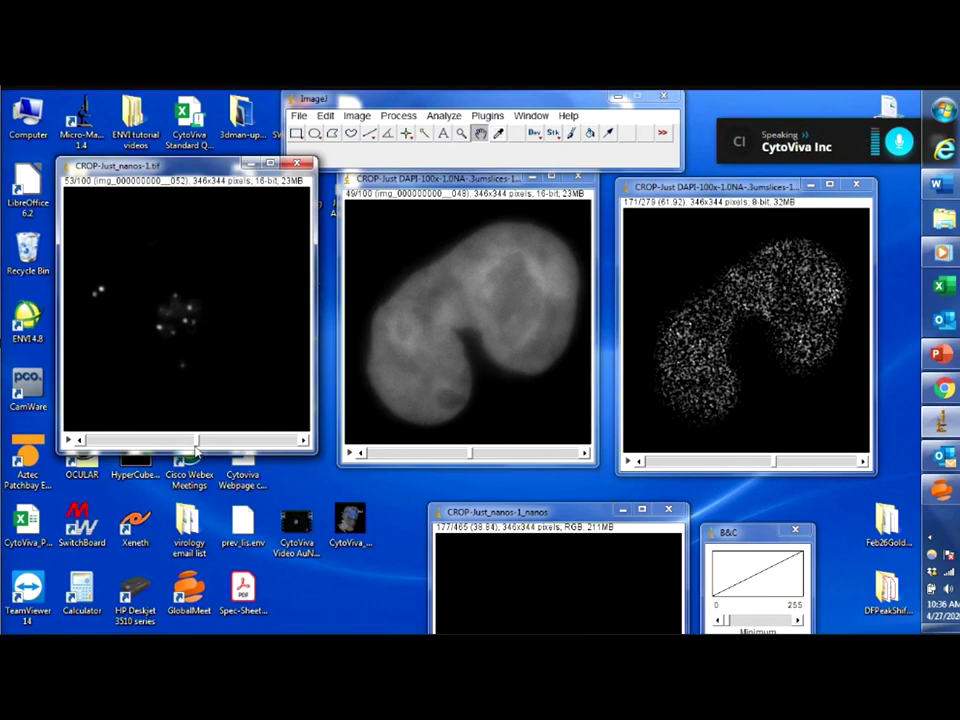
pyautogui.moveTo(196, 444)
pyautogui.mouseDown()
pyautogui.moveTo(155, 442)
pyautogui.moveTo(205, 442)
pyautogui.mouseUp()
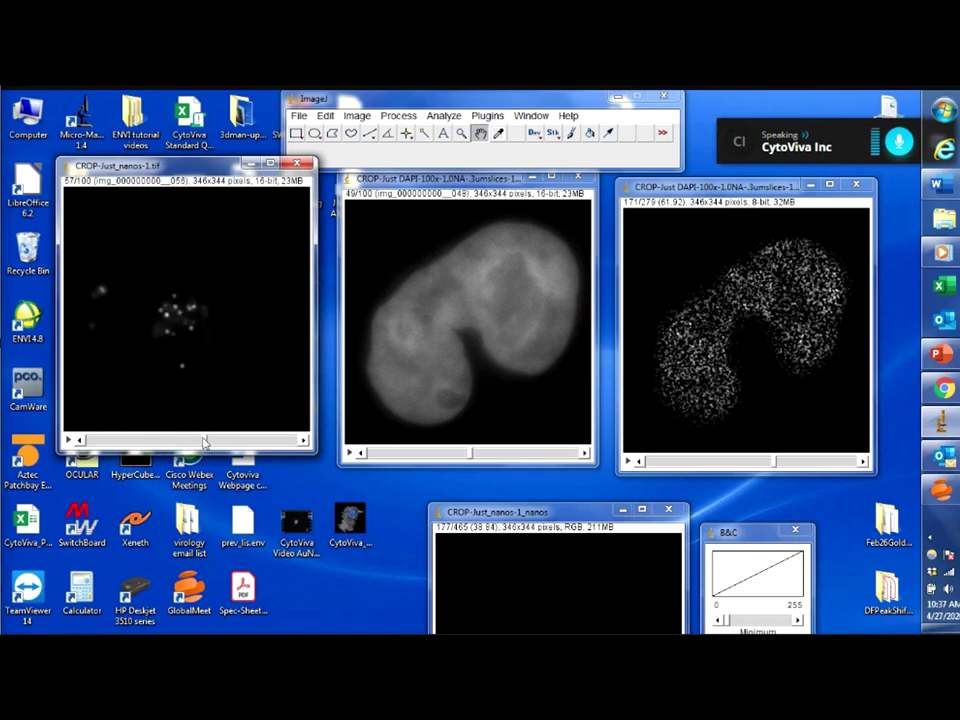
# Step: Open CytoViva 3D Analysis for CROP-Just_nanos-1.tif, review the Just locate nanoparticles settings and close the dialog without running it
pyautogui.click(531, 116)
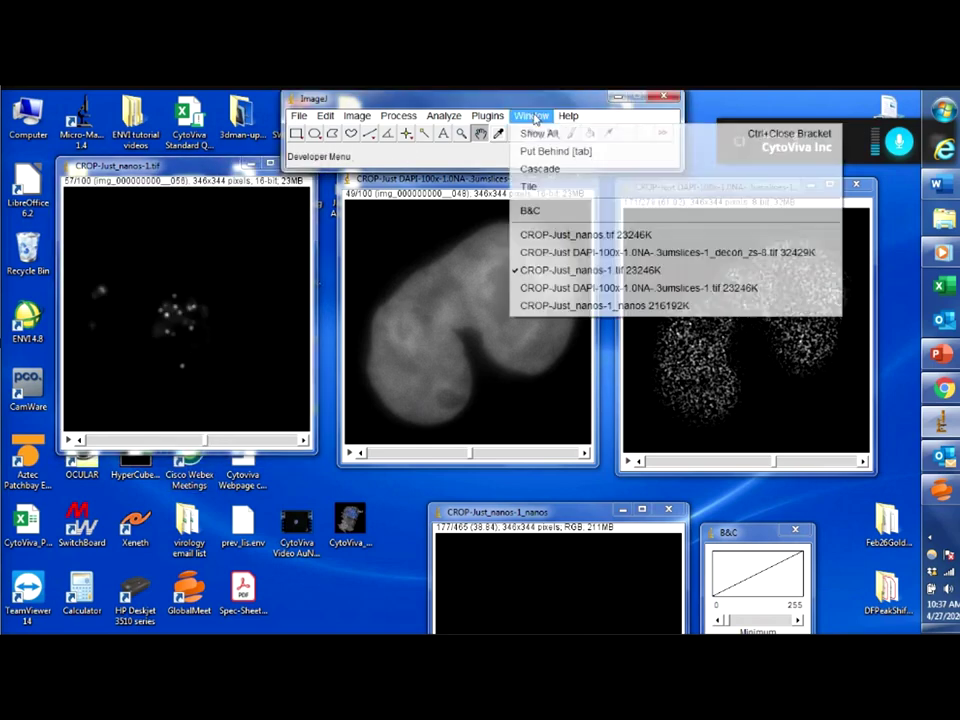
pyautogui.click(487, 116)
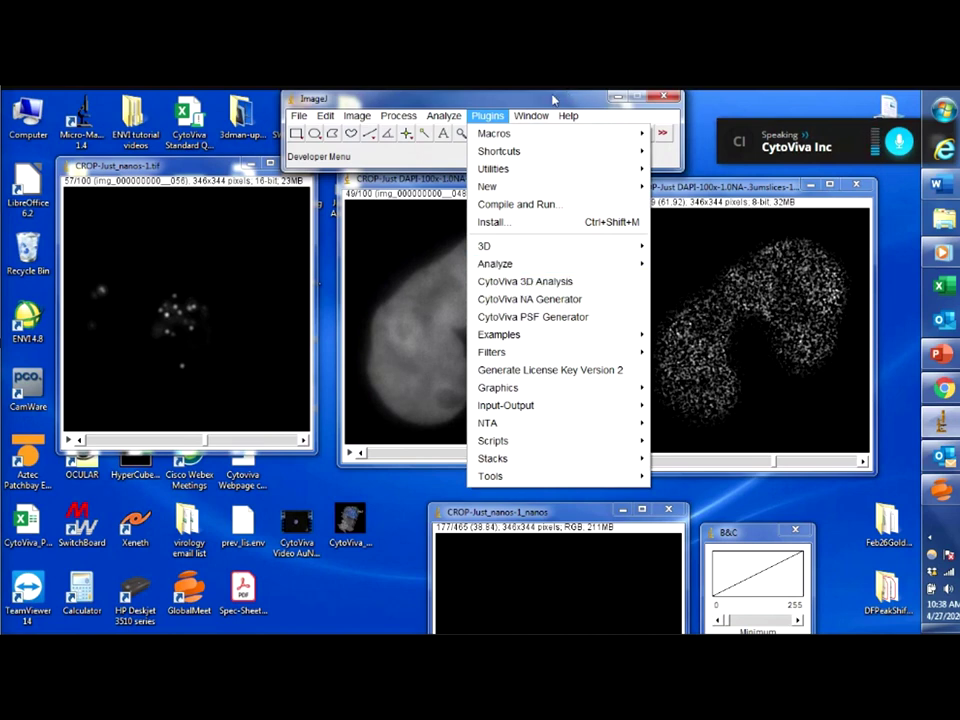
pyautogui.click(570, 284)
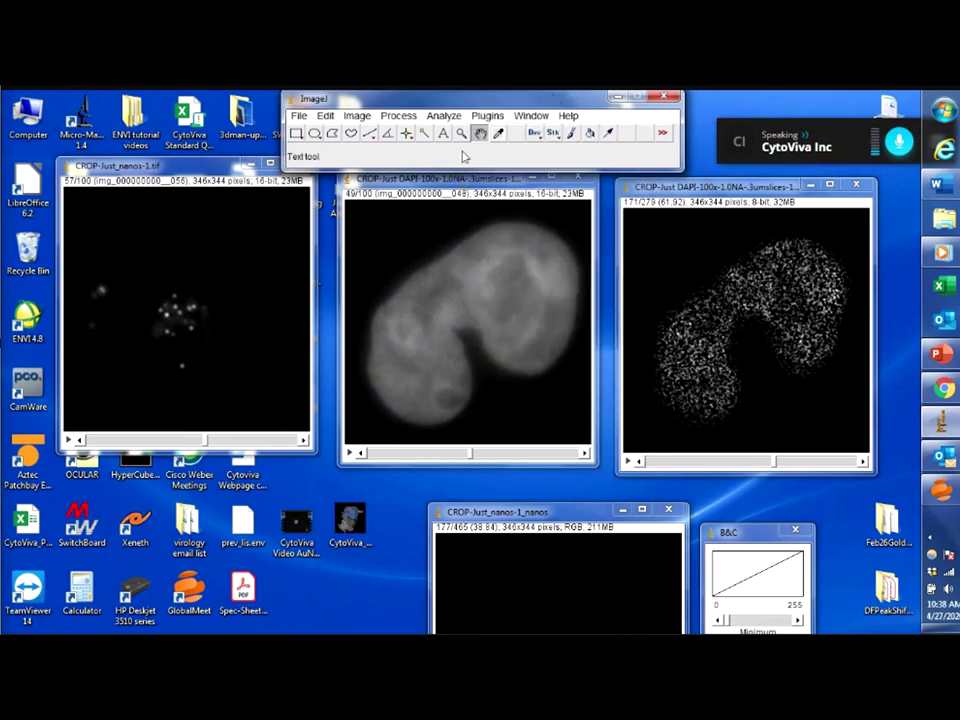
pyautogui.click(490, 117)
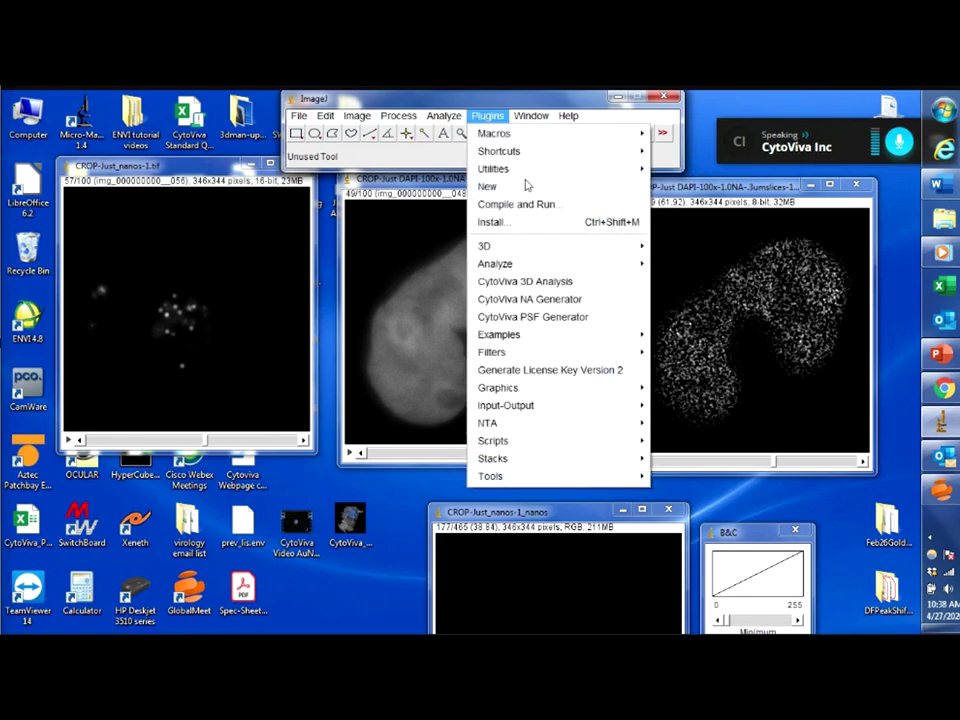
pyautogui.click(558, 281)
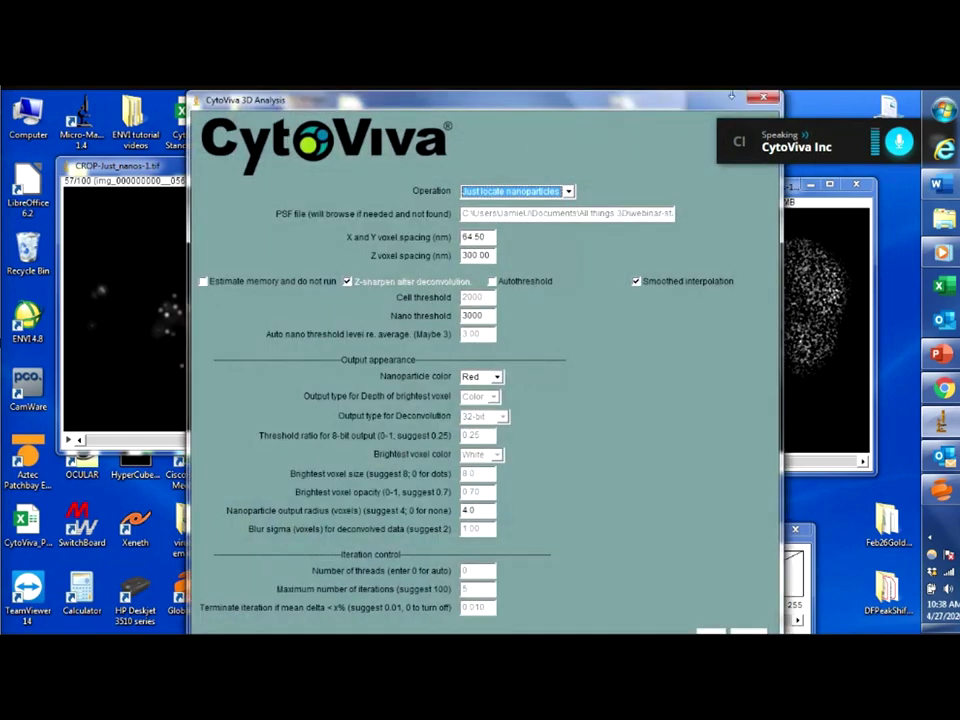
pyautogui.moveTo(459, 100); pyautogui.dragTo(566, 118)
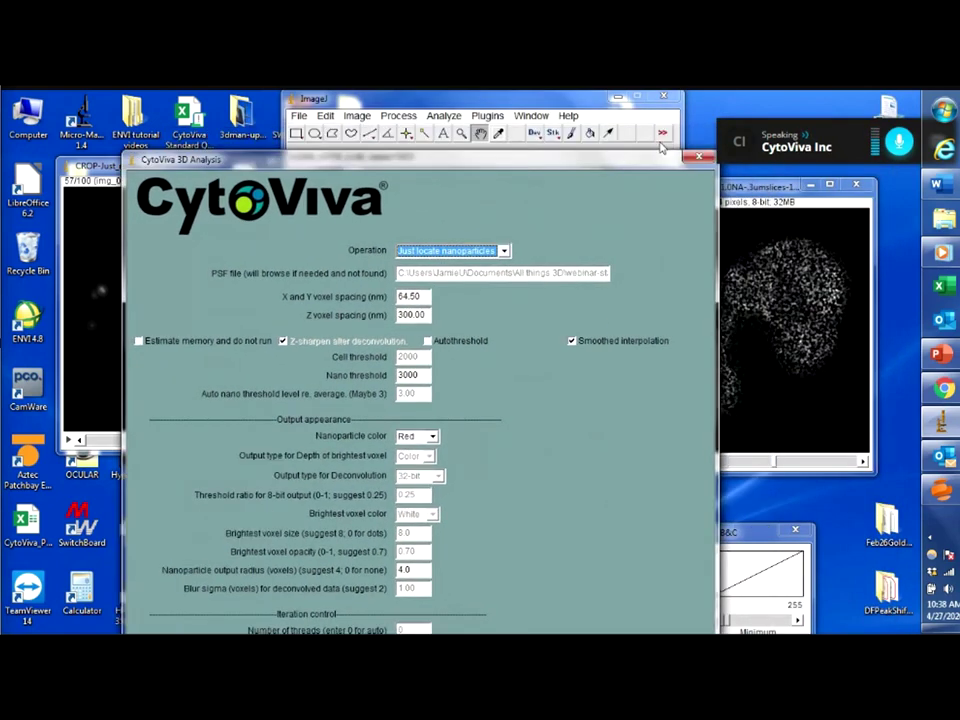
pyautogui.click(701, 157)
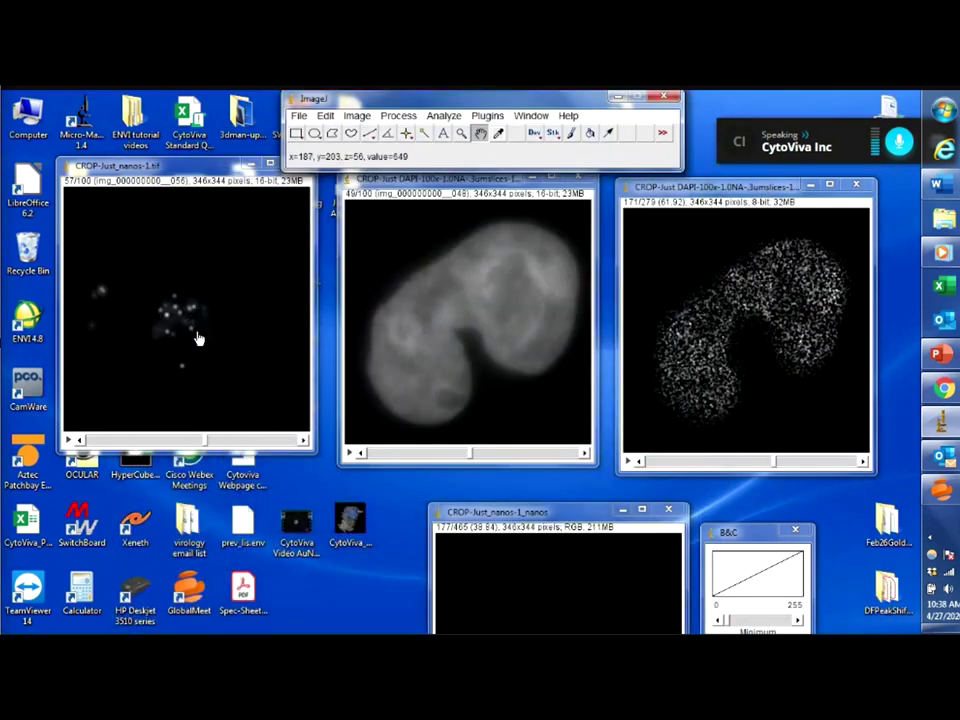
# Step: Enlarge the two particles on slice 47 of CROP-Just_nanos-1.tif to 400% and activate the Point tool
pyautogui.moveTo(208, 446); pyautogui.dragTo(162, 458)
pyautogui.scroll(-11, 137, 343)
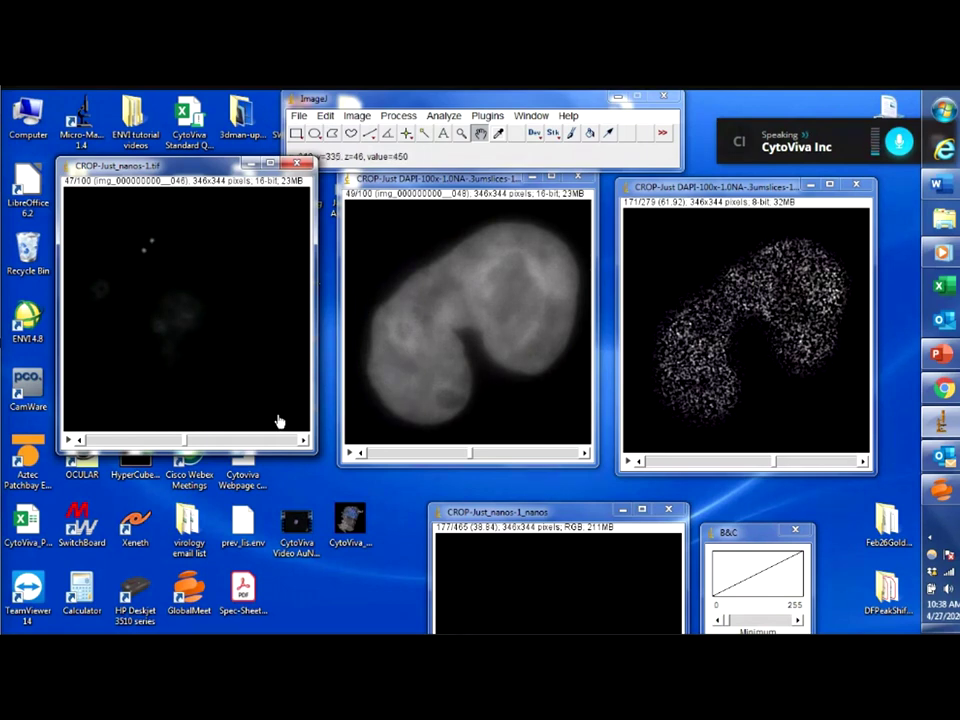
pyautogui.click(474, 131)
pyautogui.click(180, 250)
pyautogui.click(204, 266)
pyautogui.click(244, 295)
pyautogui.click(406, 131)
pyautogui.press('+')
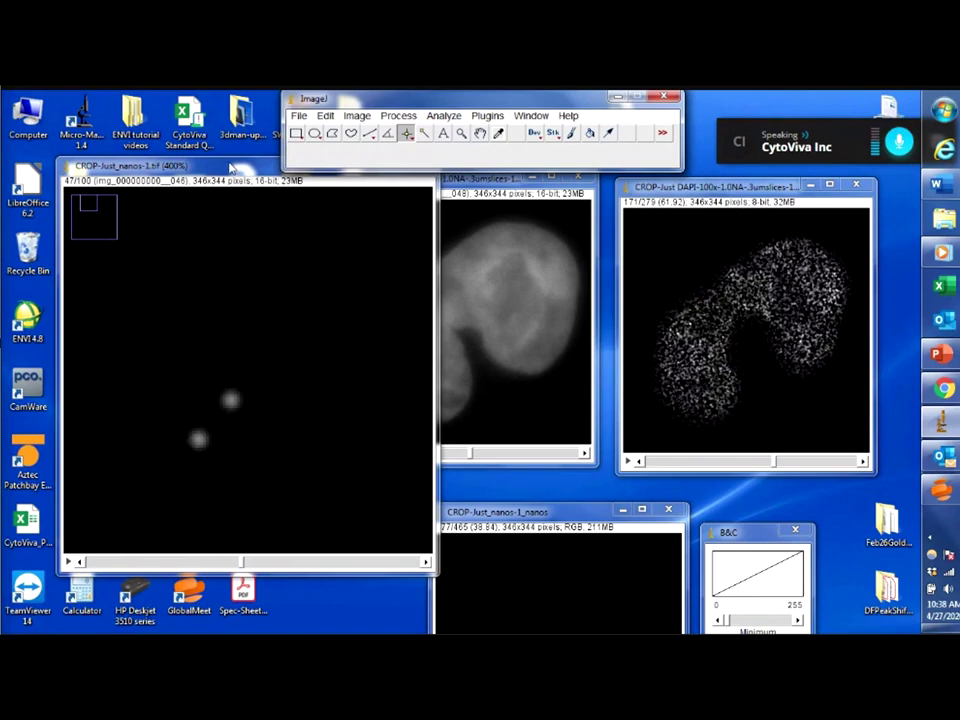
# Step: Return the 400% view of CROP-Just_nanos-1.tif to its original magnification and position its window beside the raw DAPI stack
pyautogui.moveTo(240, 174); pyautogui.dragTo(230, 177)
pyautogui.rightClick(253, 364)
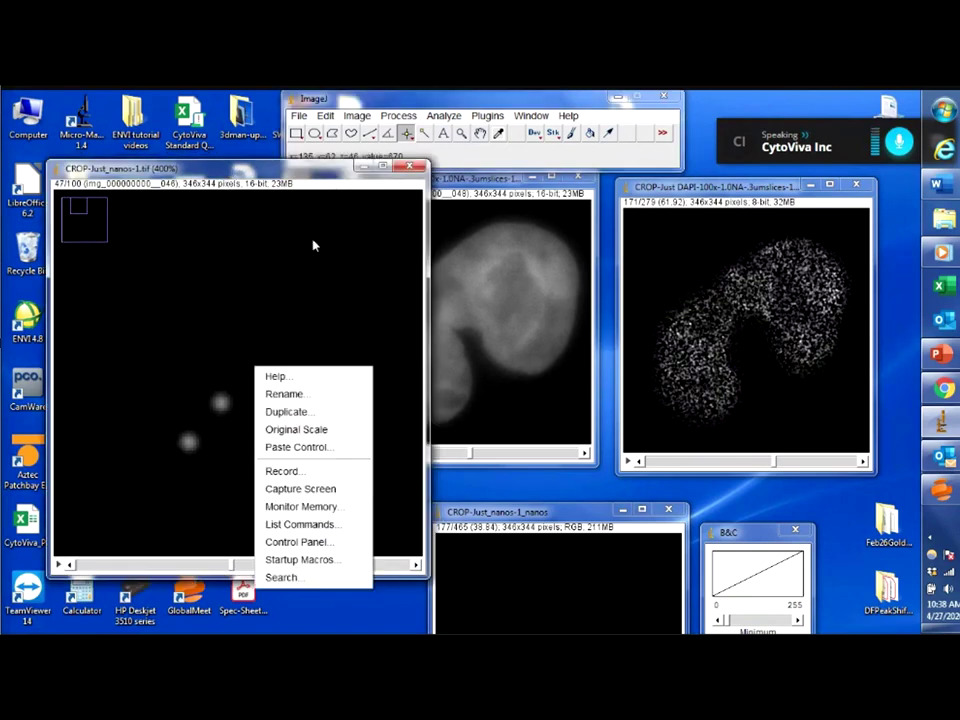
pyautogui.click(461, 133)
pyautogui.rightClick(255, 317)
pyautogui.rightClick(255, 317)
pyautogui.rightClick(255, 317)
pyautogui.rightClick(257, 316)
pyautogui.moveTo(200, 168); pyautogui.dragTo(225, 178)
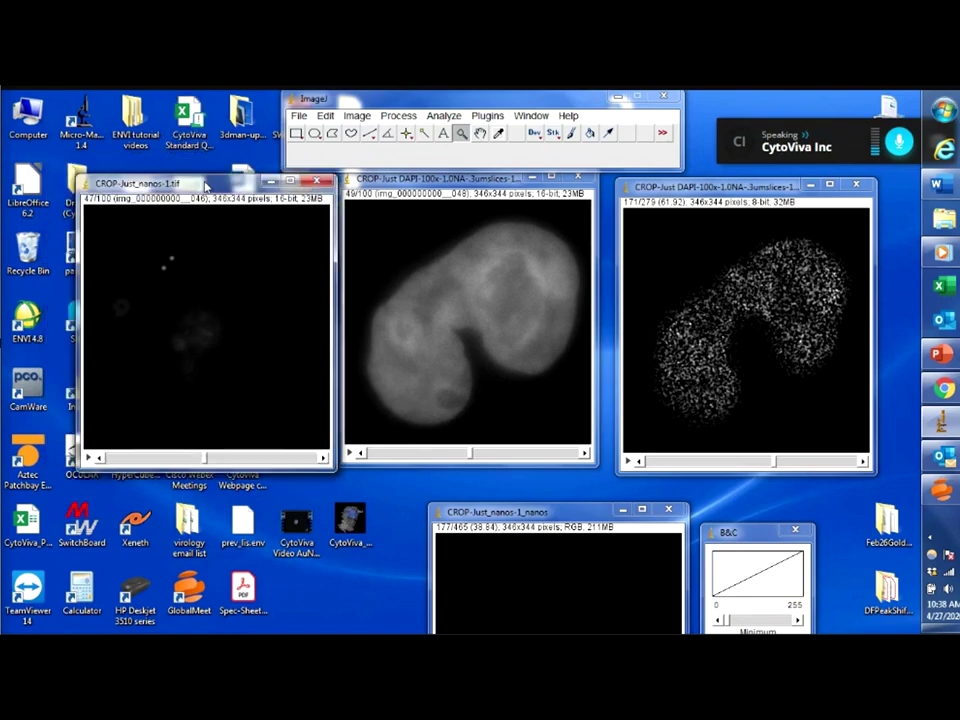
# Step: Run CytoViva 3D Analysis on CROP-Just_nanos-1.tif with Just locate nanoparticles, nano threshold 3000, red color and output radius 4.0 voxels
pyautogui.click(487, 115)
pyautogui.click(553, 281)
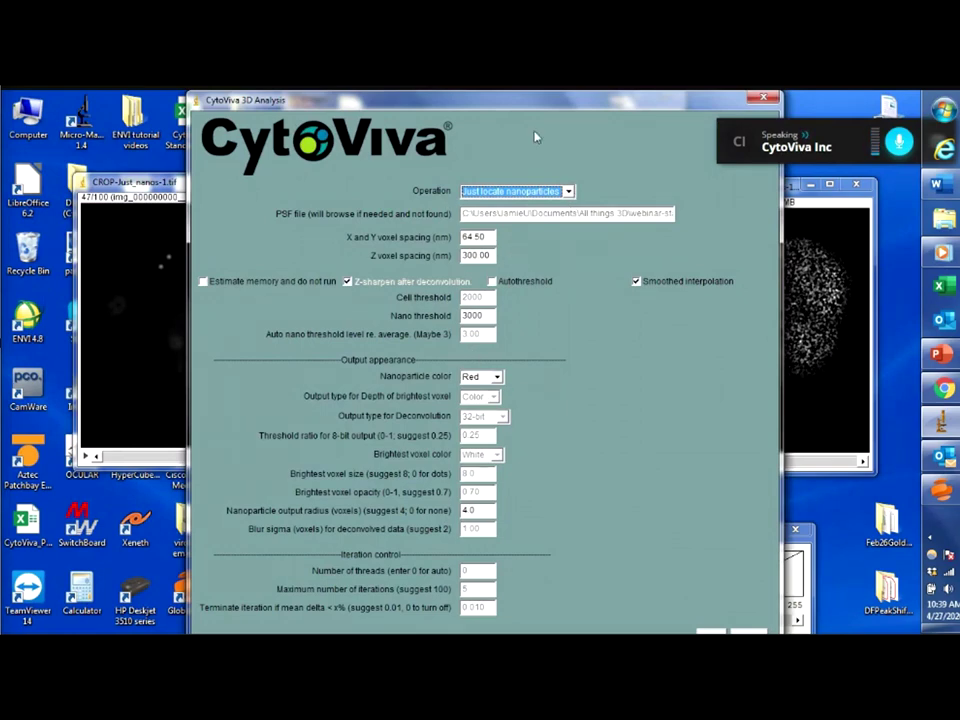
pyautogui.moveTo(400, 100); pyautogui.dragTo(384, 100)
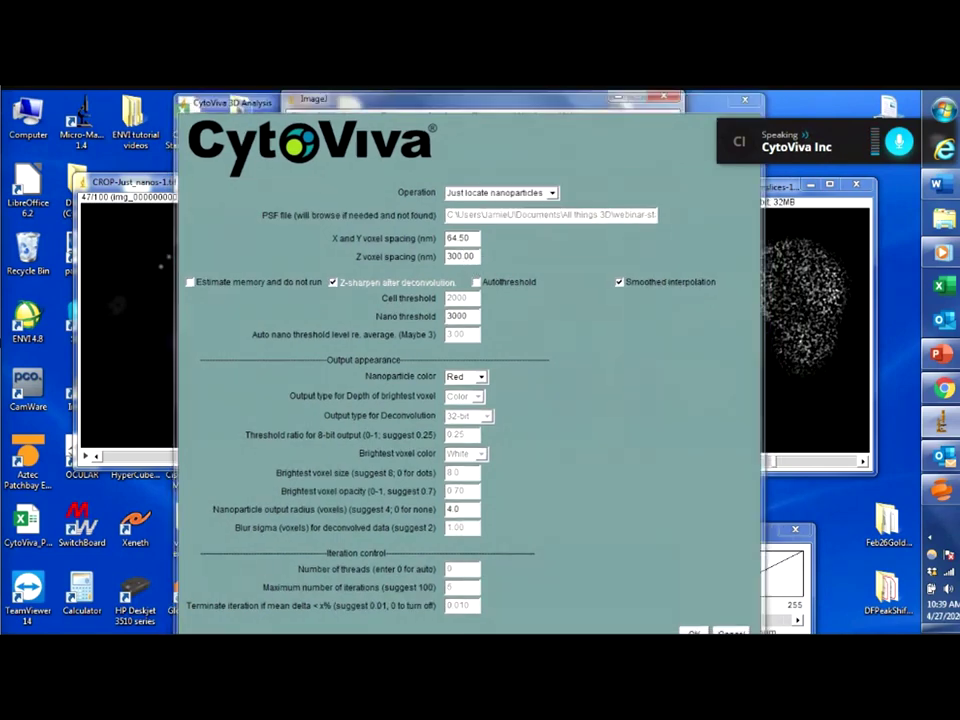
pyautogui.click(696, 631)
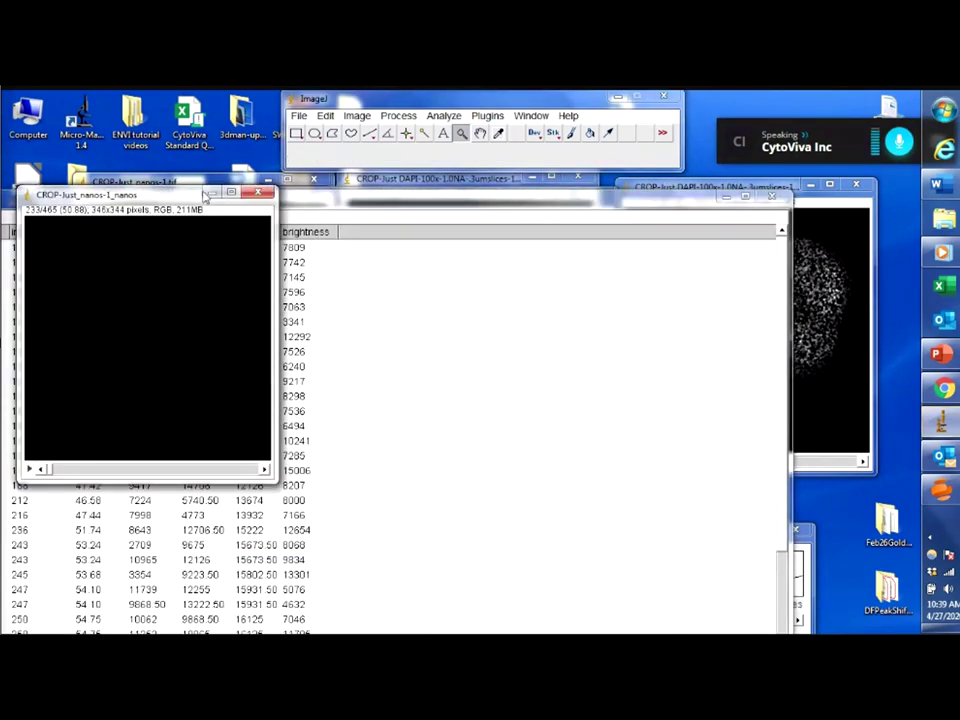
# Step: Move the nanoparticle output and Results windows aside, read the nanoparticle count in the Log and close the Log
pyautogui.moveTo(165, 195); pyautogui.dragTo(604, 280)
pyautogui.moveTo(531, 206); pyautogui.dragTo(737, 306)
pyautogui.moveTo(100, 197); pyautogui.dragTo(148, 150)
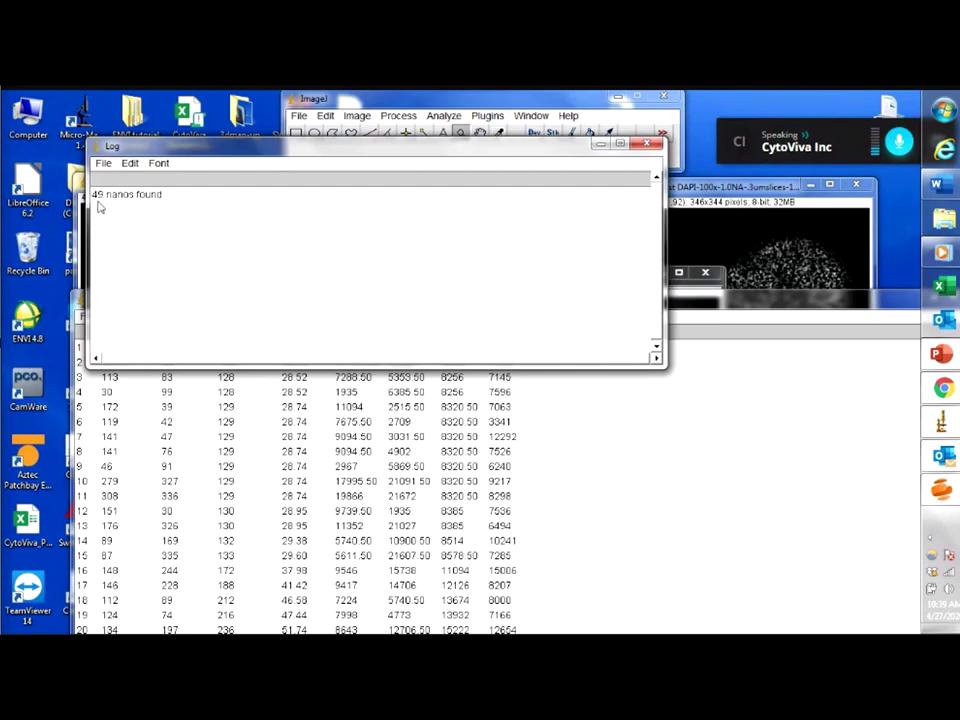
pyautogui.click(648, 145)
# Step: Examine the nanoparticle coordinates, slices and brightness in the Results table, compare with the image stacks, and close it without saving
pyautogui.moveTo(690, 305); pyautogui.dragTo(641, 137)
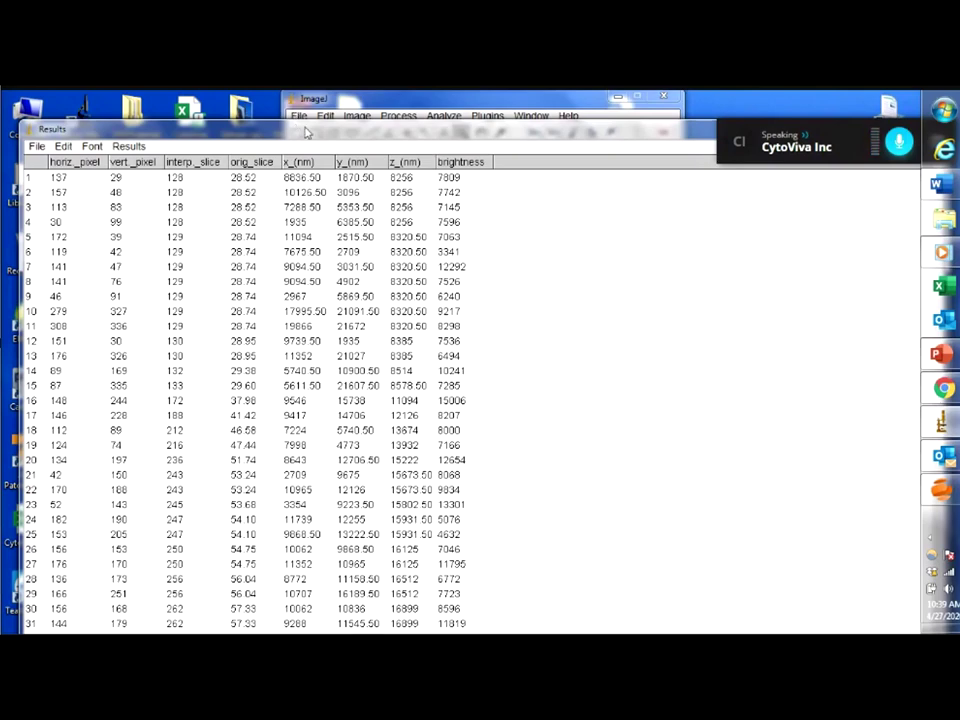
pyautogui.moveTo(305, 137); pyautogui.dragTo(310, 351)
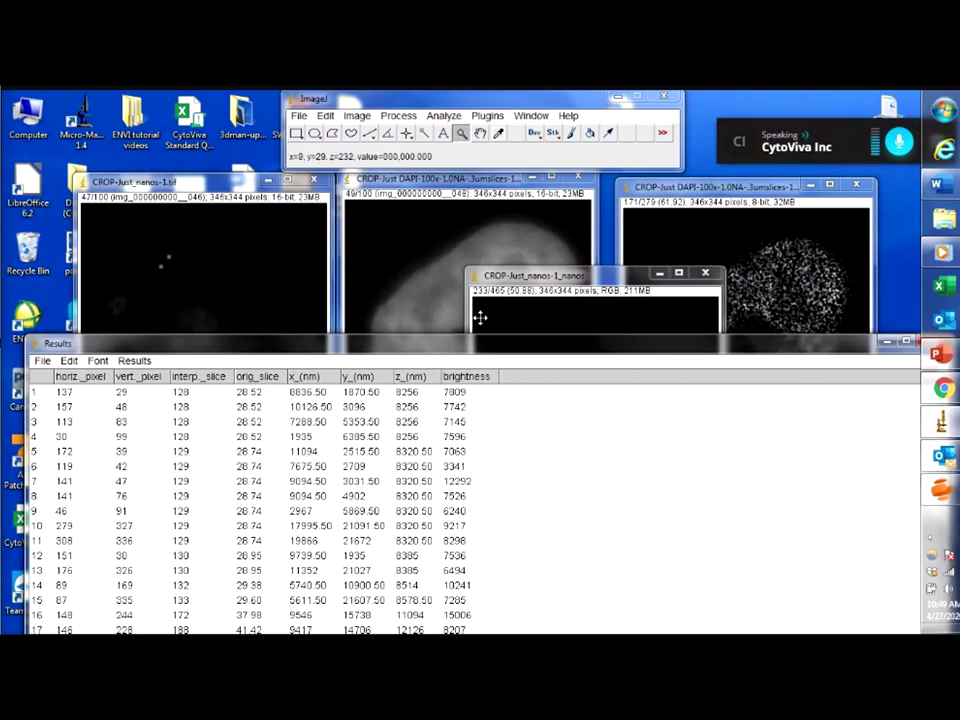
pyautogui.moveTo(474, 347); pyautogui.dragTo(492, 270)
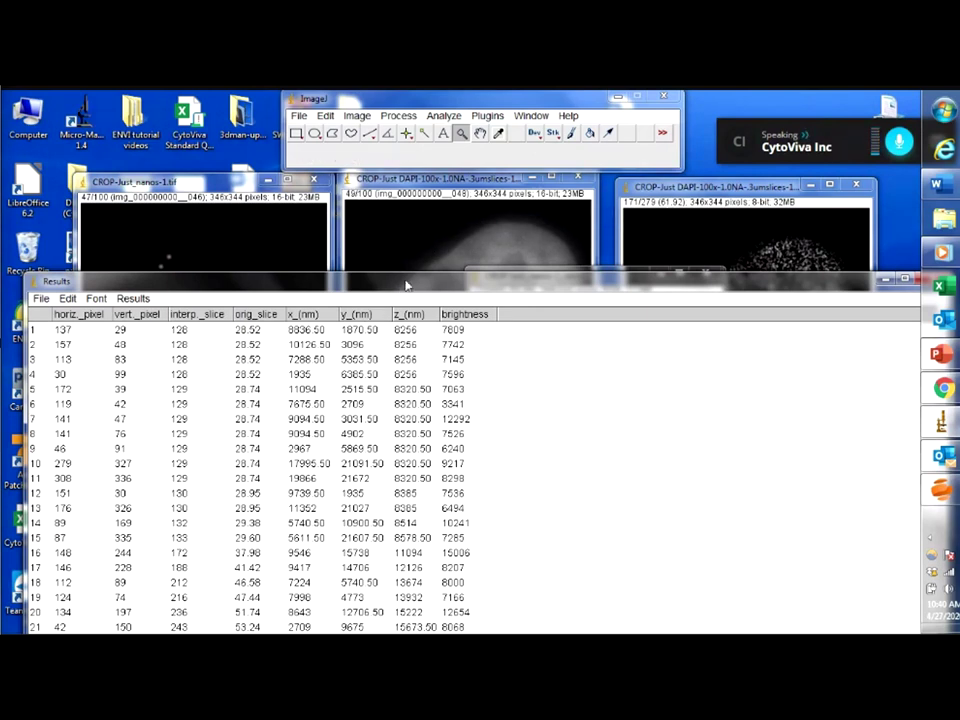
pyautogui.moveTo(405, 285); pyautogui.dragTo(385, 338)
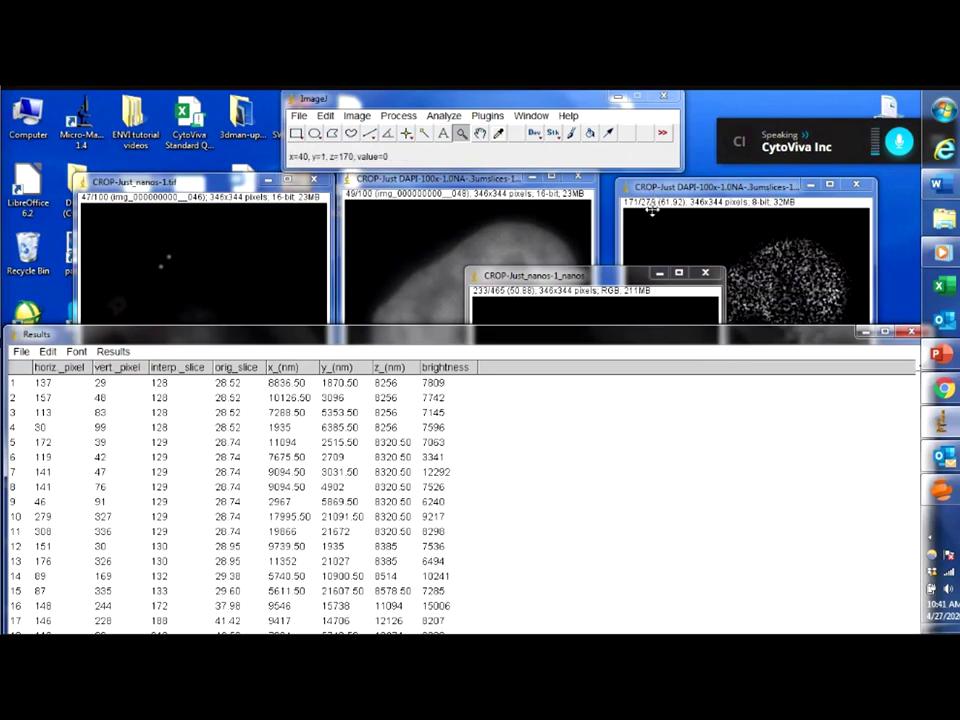
pyautogui.moveTo(548, 336); pyautogui.dragTo(553, 221)
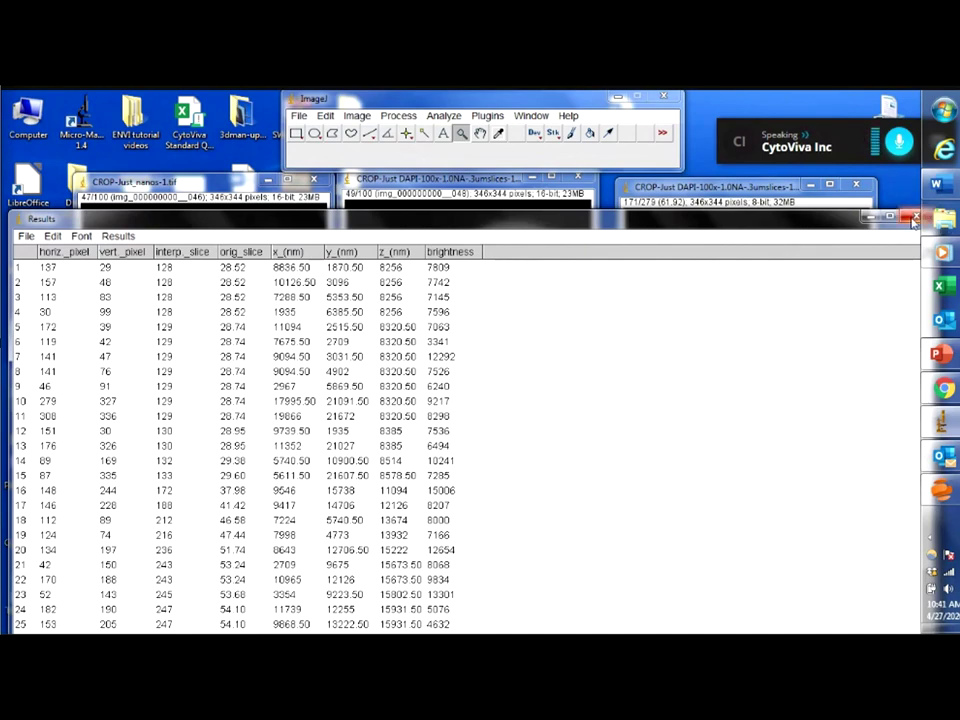
pyautogui.click(915, 216)
pyautogui.click(481, 275)
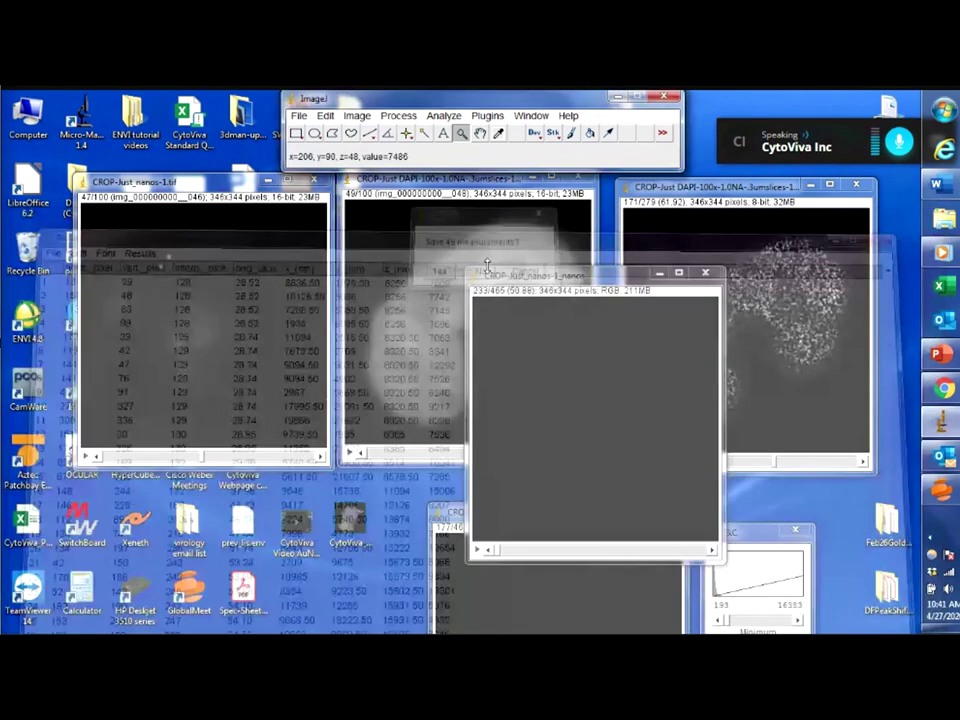
# Step: Line up the new CROP-Just_nanos-1_nanos stack at slice 166 with the deconvolved DAPI stack, and browse to an earlier DAPI slice
pyautogui.moveTo(572, 273); pyautogui.dragTo(179, 186)
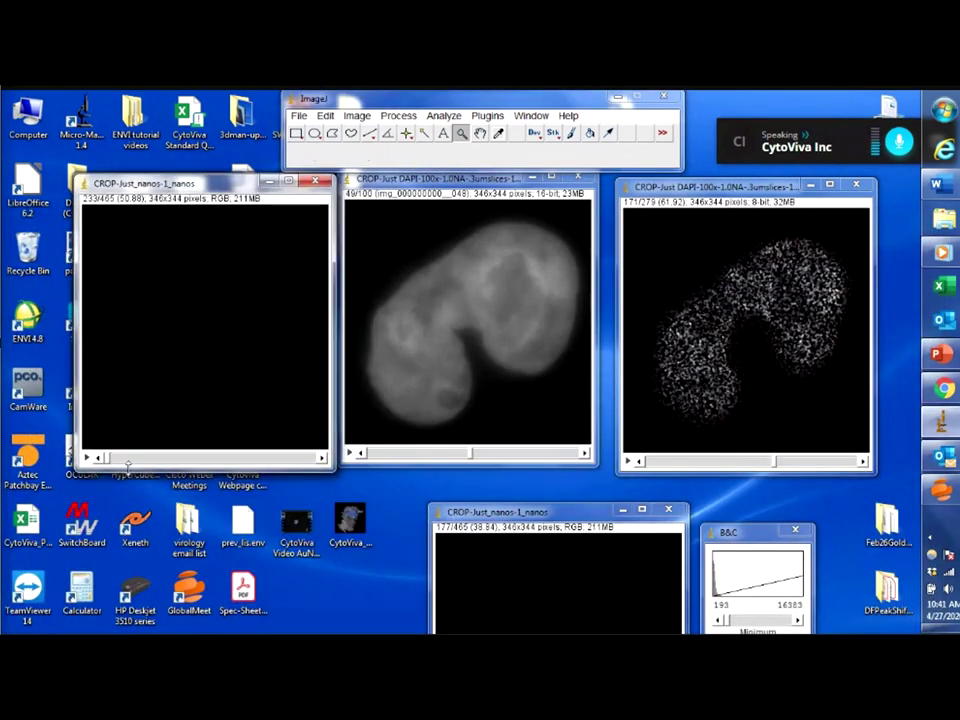
pyautogui.moveTo(108, 458); pyautogui.dragTo(186, 459)
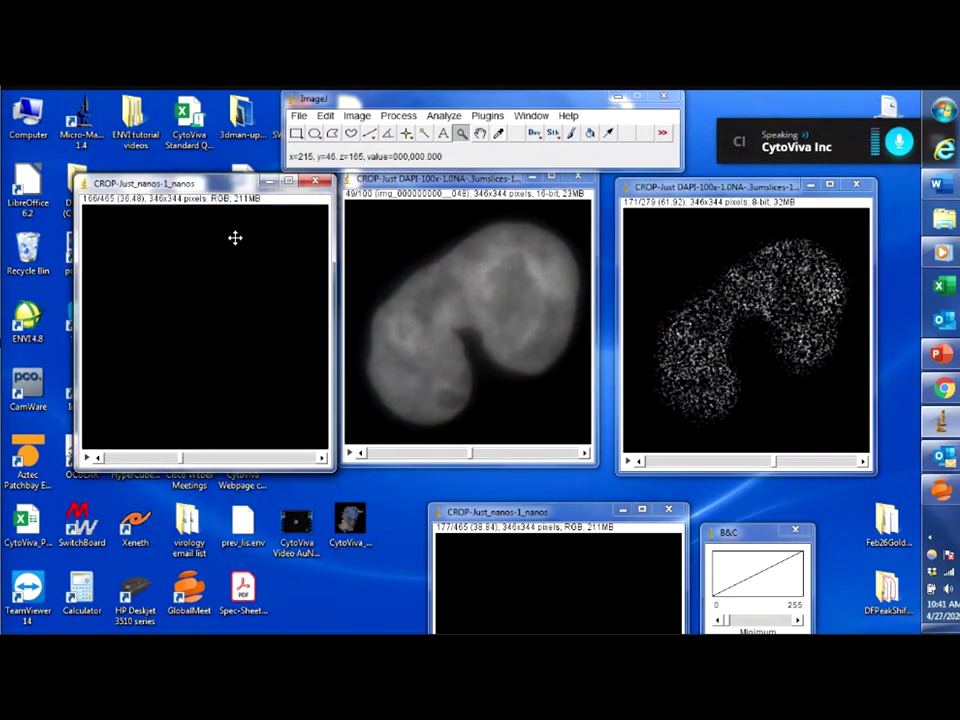
pyautogui.moveTo(714, 190); pyautogui.dragTo(706, 181)
pyautogui.moveTo(186, 188)
pyautogui.mouseDown()
pyautogui.moveTo(197, 188)
pyautogui.moveTo(181, 188)
pyautogui.mouseUp()
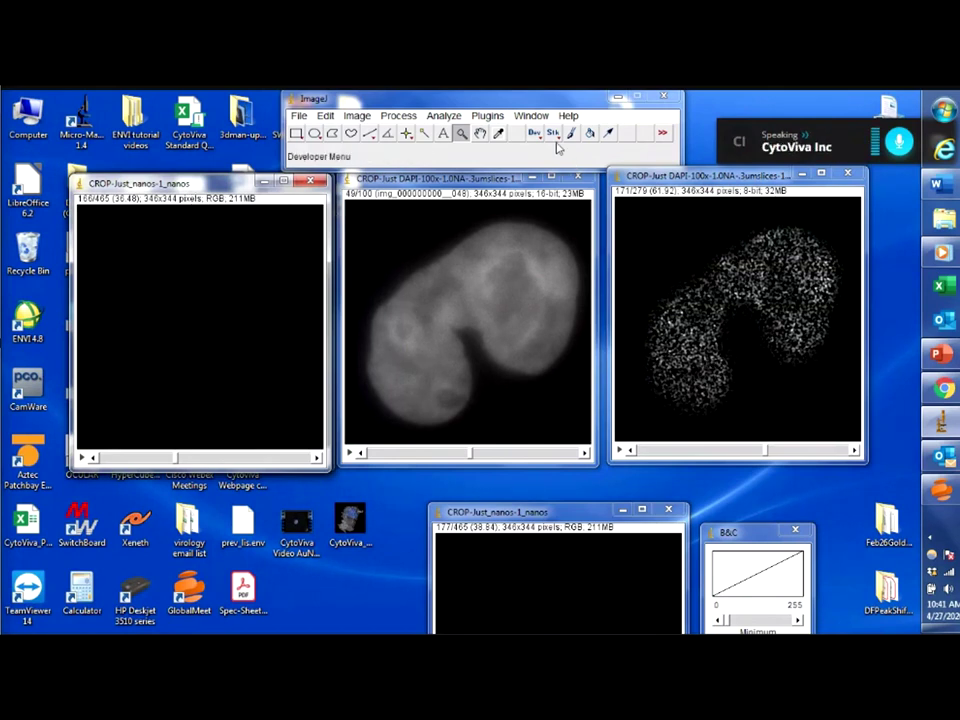
pyautogui.click(488, 116)
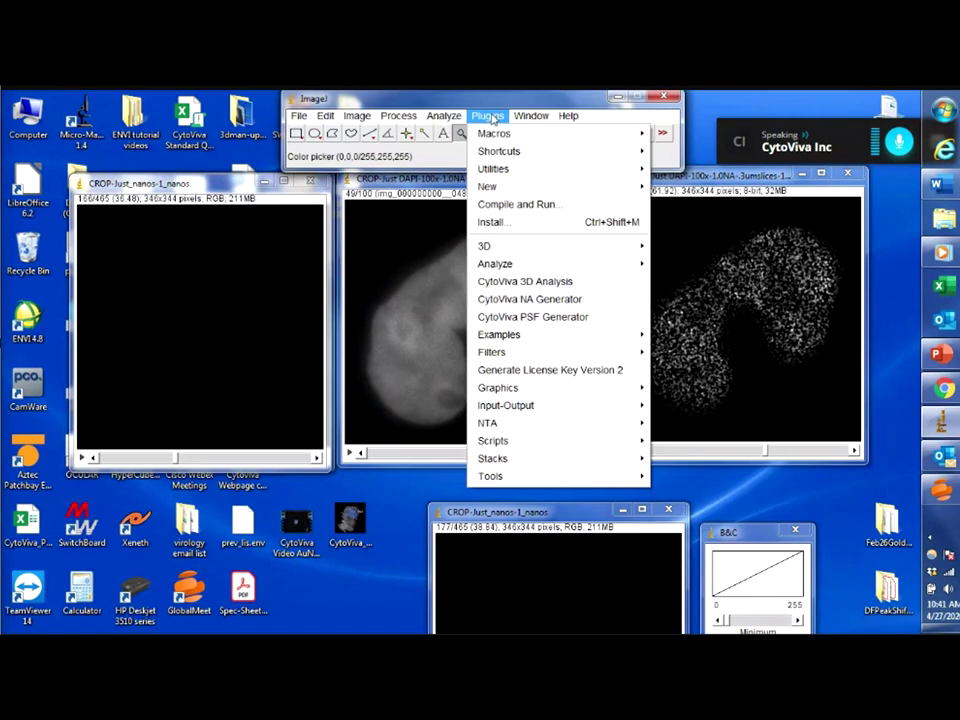
pyautogui.click(488, 116)
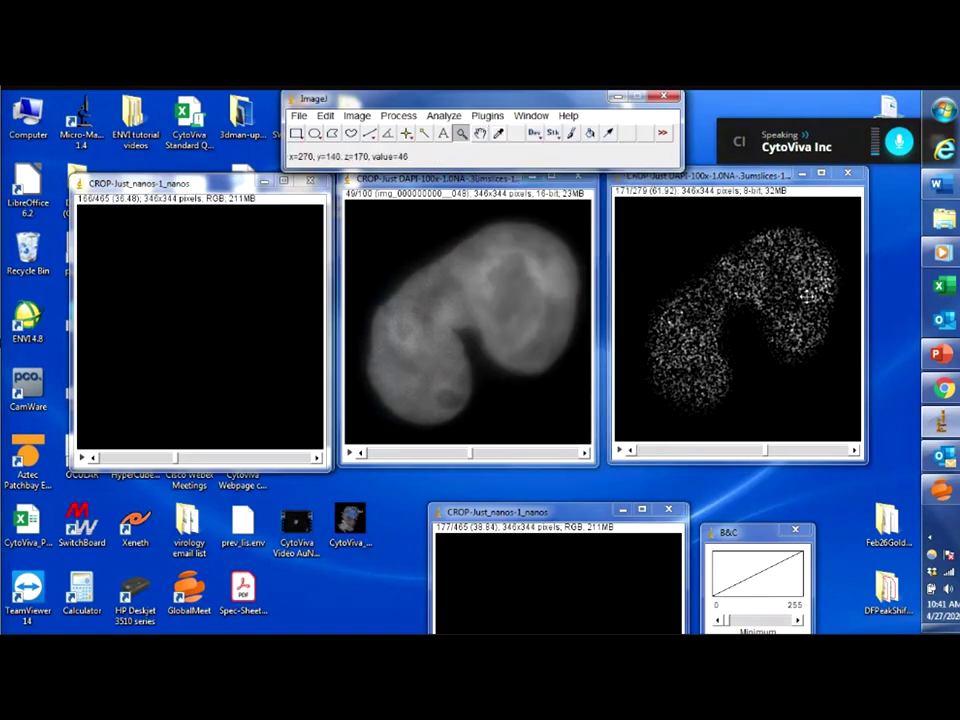
pyautogui.moveTo(767, 452); pyautogui.dragTo(716, 450)
# Step: Render the deconvolved DAPI stack in the 3D Viewer as a blue volume with threshold 0 and resampling factor 2
pyautogui.click(488, 116)
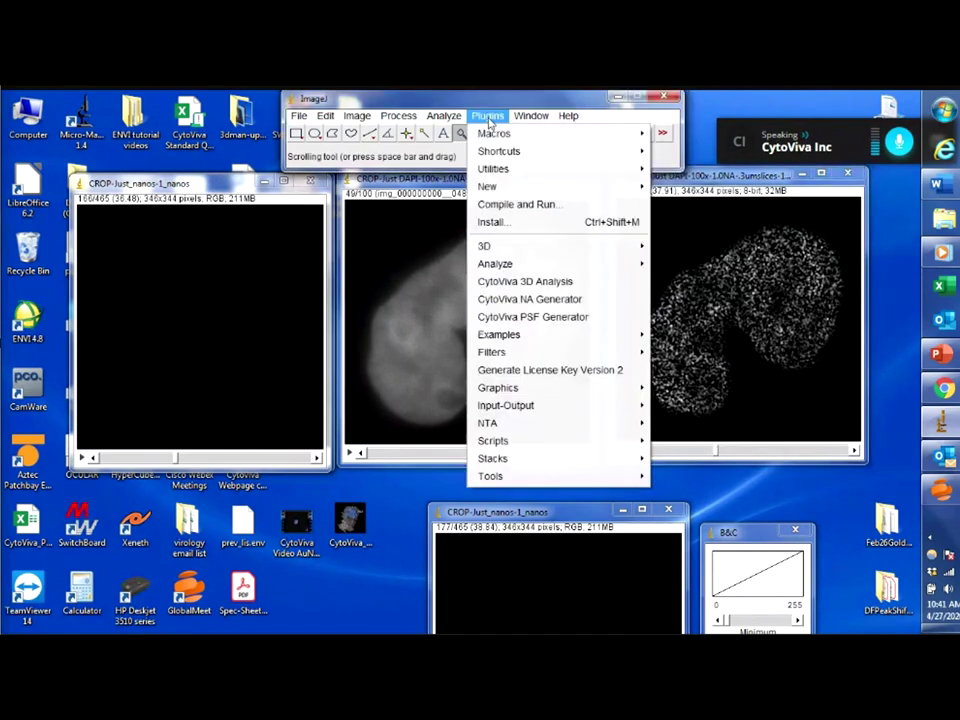
pyautogui.moveTo(630, 257)
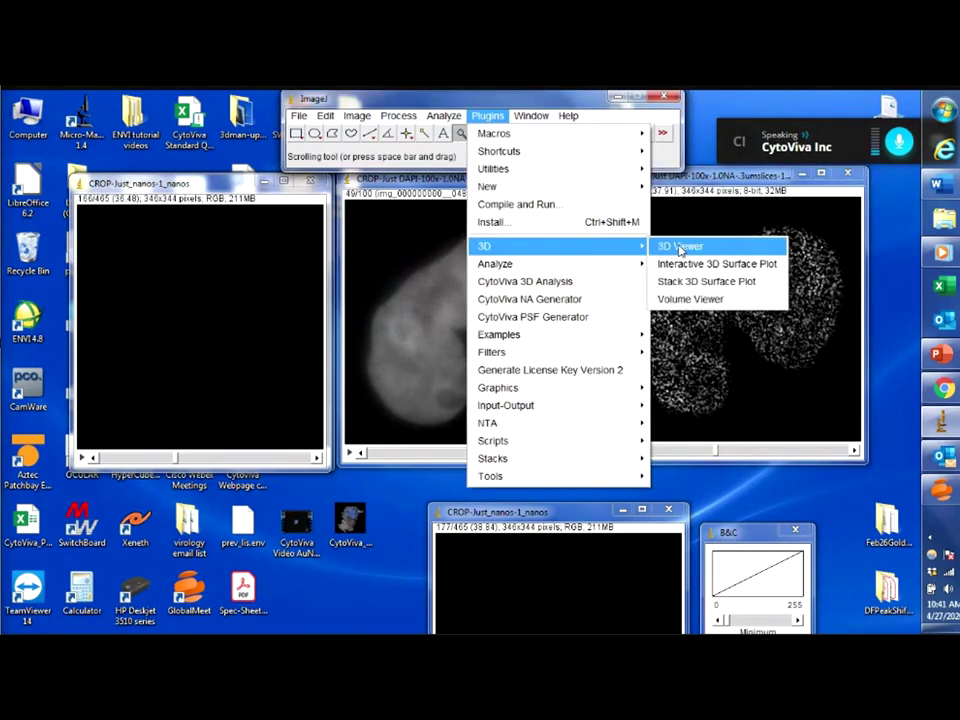
pyautogui.click(680, 249)
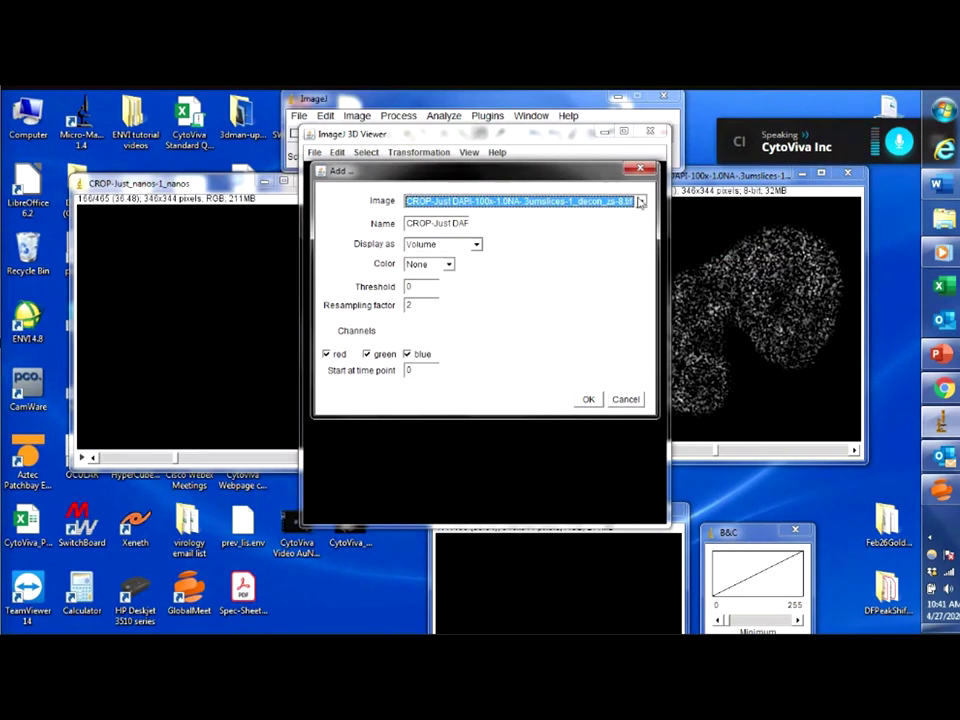
pyautogui.click(449, 265)
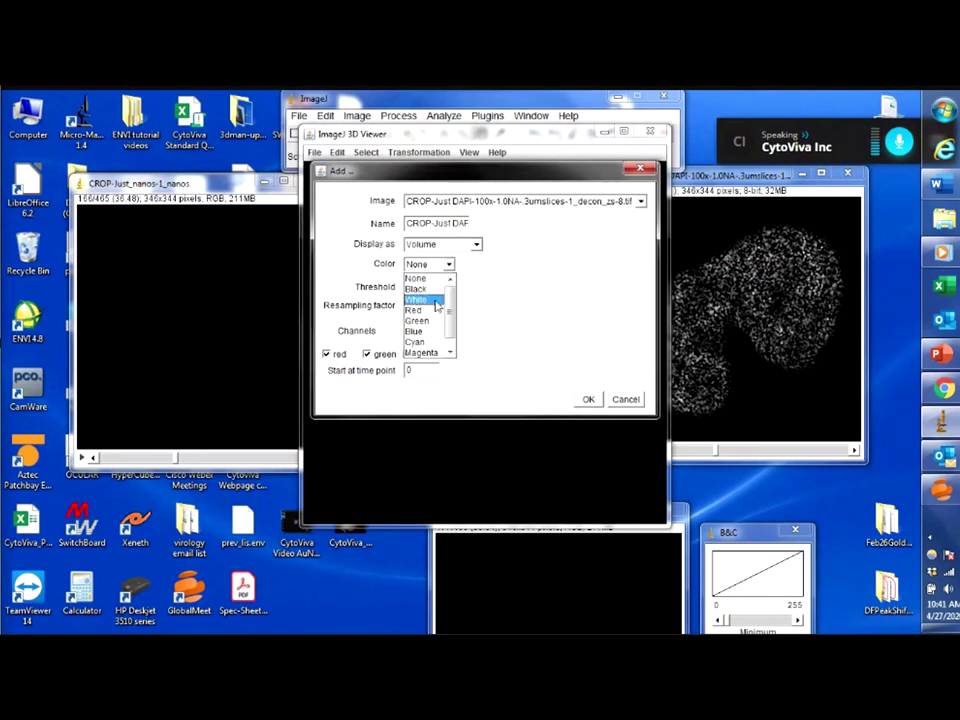
pyautogui.click(418, 331)
pyautogui.click(588, 399)
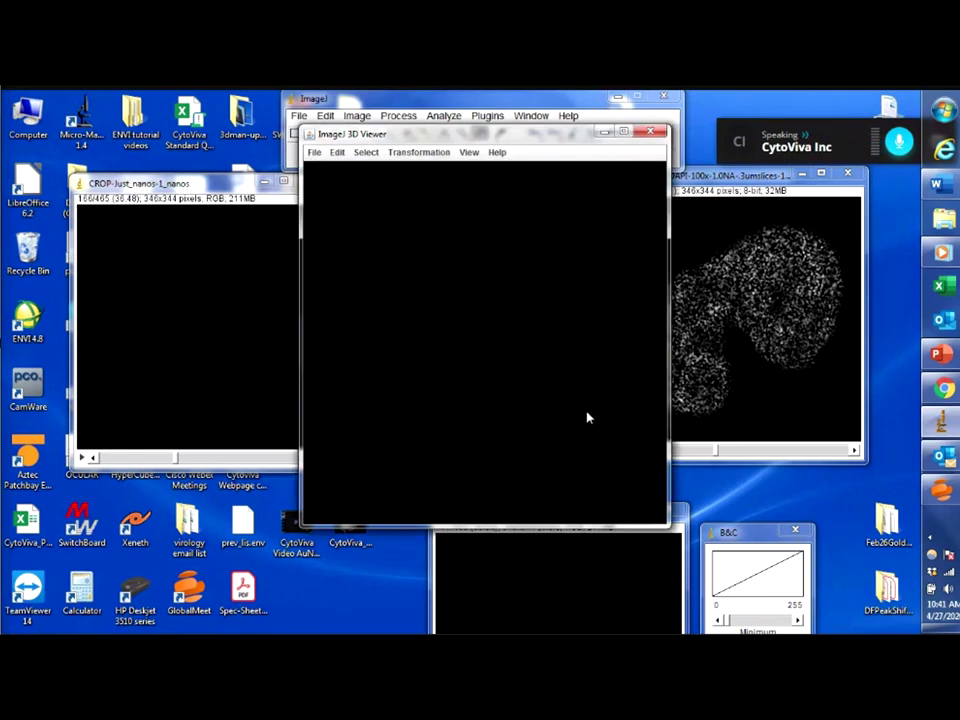
# Step: Turn on saturated volume rendering for the blue DAPI volume and reposition the 3D Viewer window
pyautogui.click(314, 152)
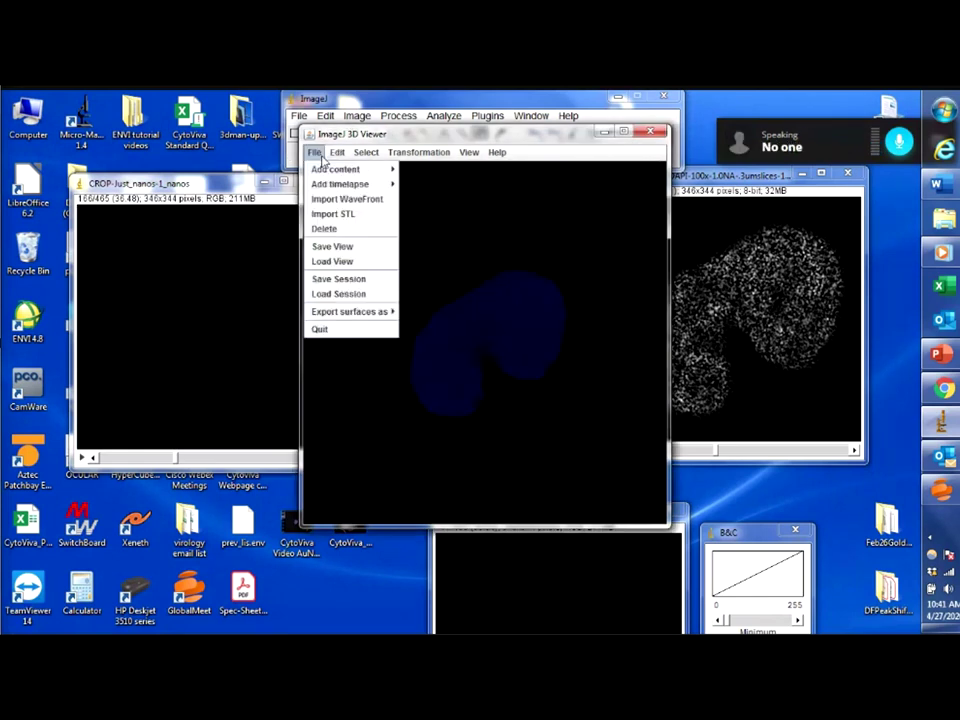
pyautogui.moveTo(346, 158)
pyautogui.moveTo(355, 246)
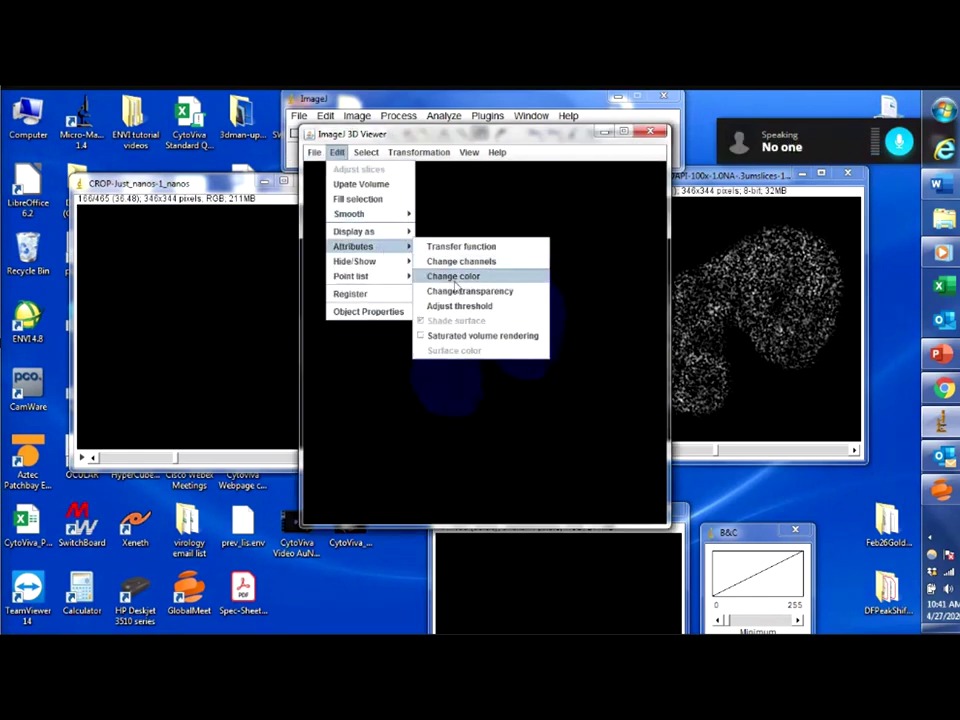
pyautogui.click(476, 338)
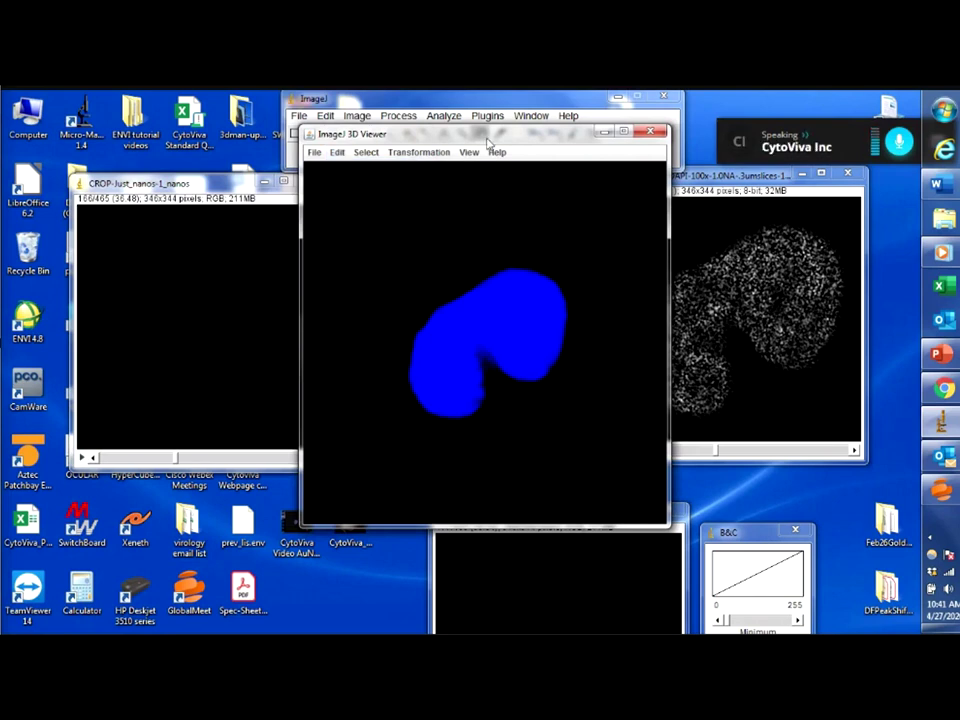
pyautogui.moveTo(488, 143); pyautogui.dragTo(535, 162)
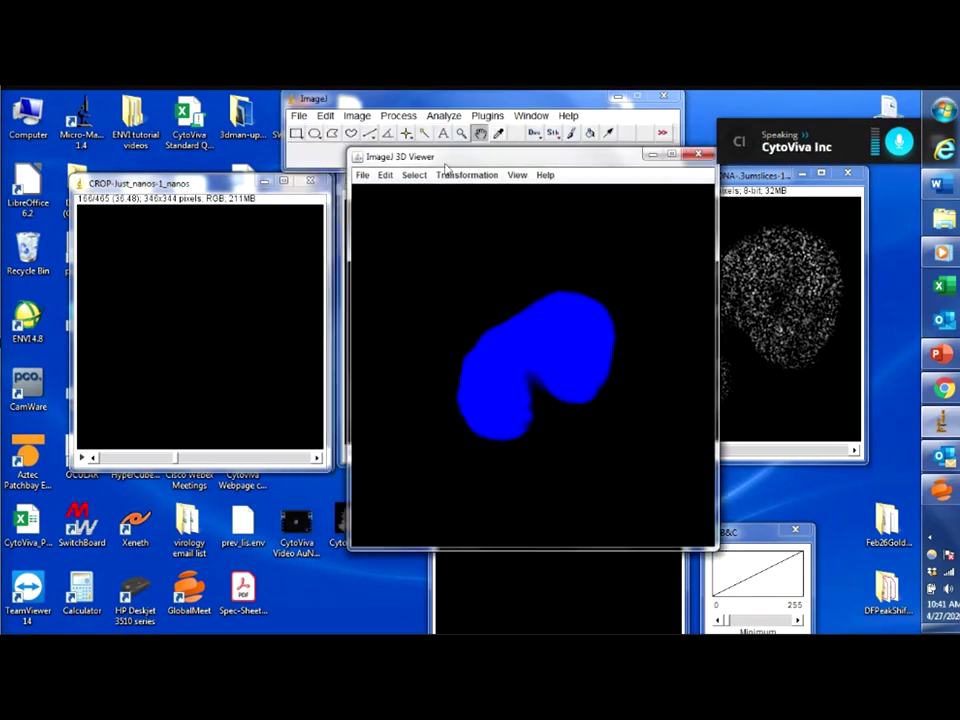
# Step: Add the open CROP-Just_nanos-1_nanos stack to the 3D Viewer as a volume with color None and resampling factor 2
pyautogui.click(363, 175)
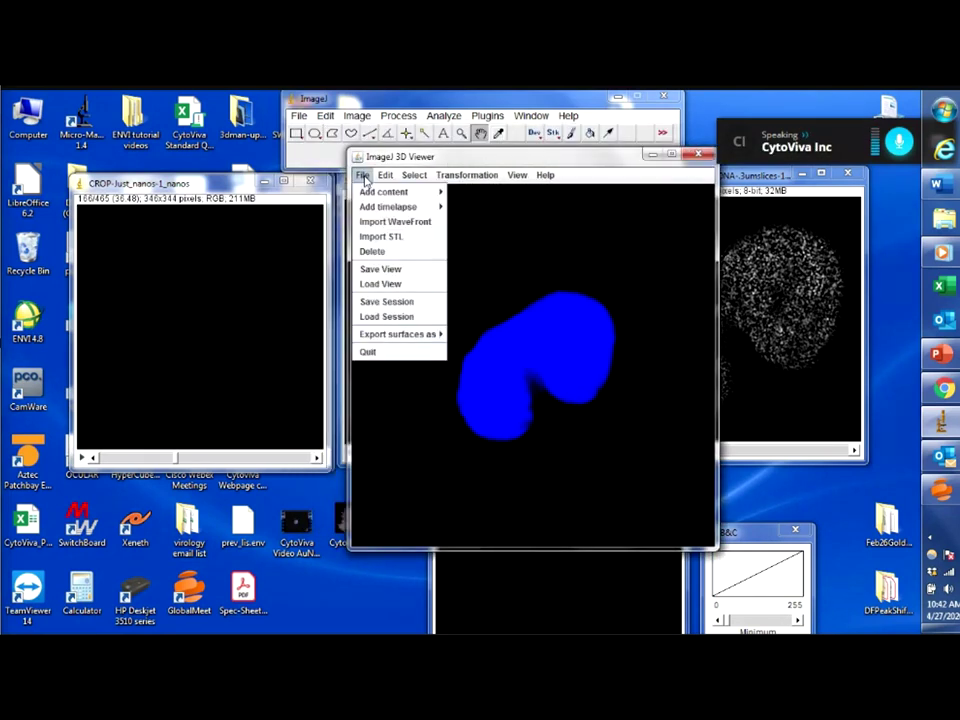
pyautogui.moveTo(436, 192)
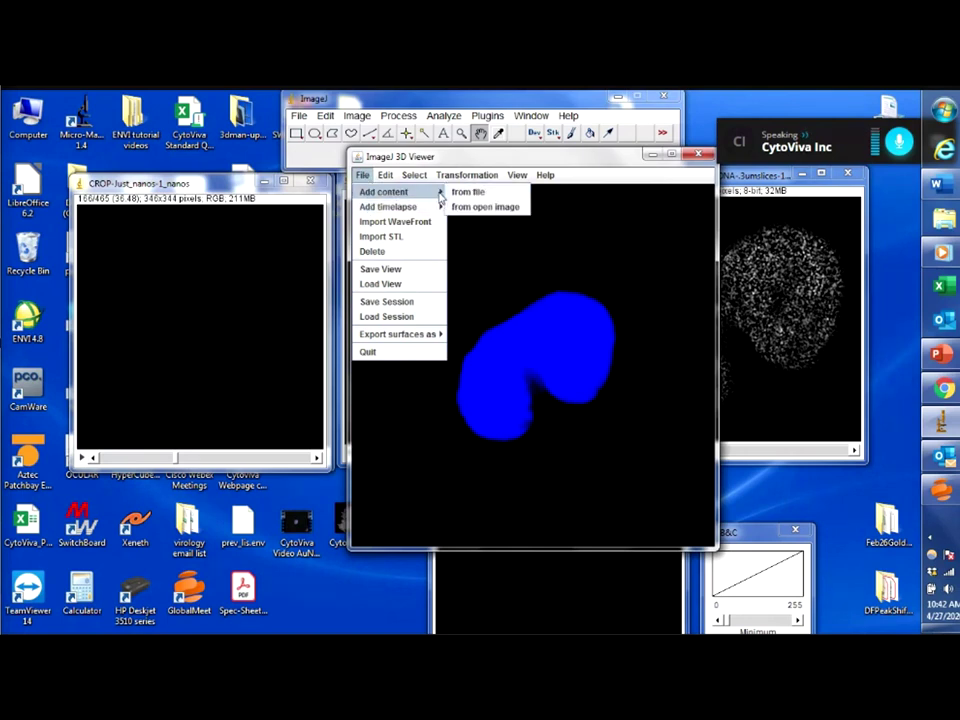
pyautogui.click(474, 208)
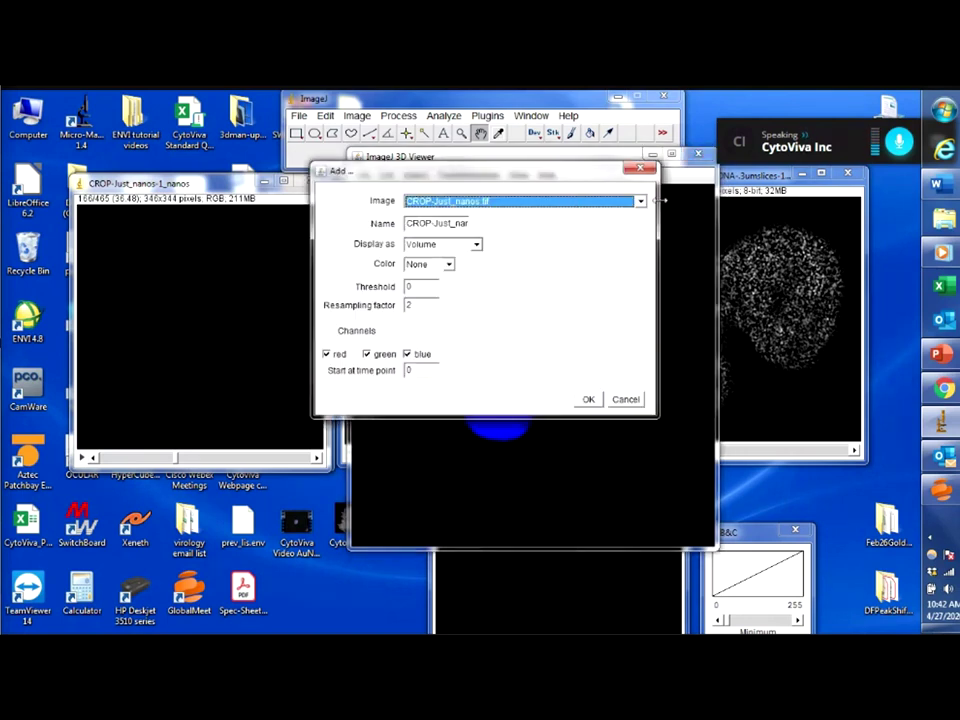
pyautogui.click(640, 202)
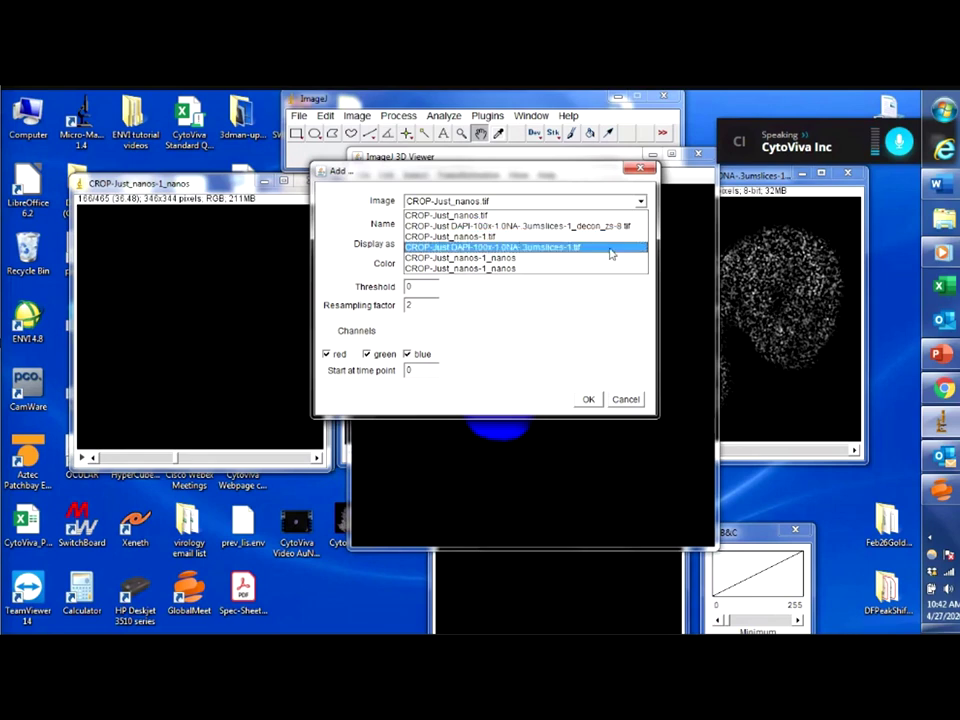
pyautogui.click(590, 401)
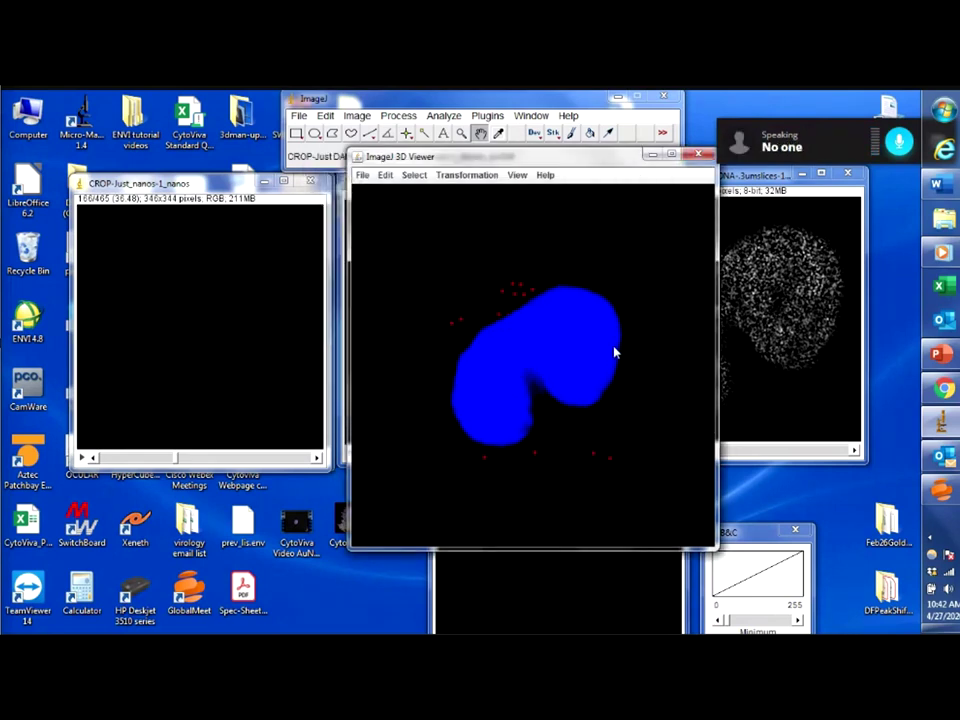
# Step: Enlarge the 3D Viewer window, then zoom and rotate the combined scene to inspect the red nanoparticles around the blue nucleus
pyautogui.moveTo(551, 156); pyautogui.dragTo(491, 136)
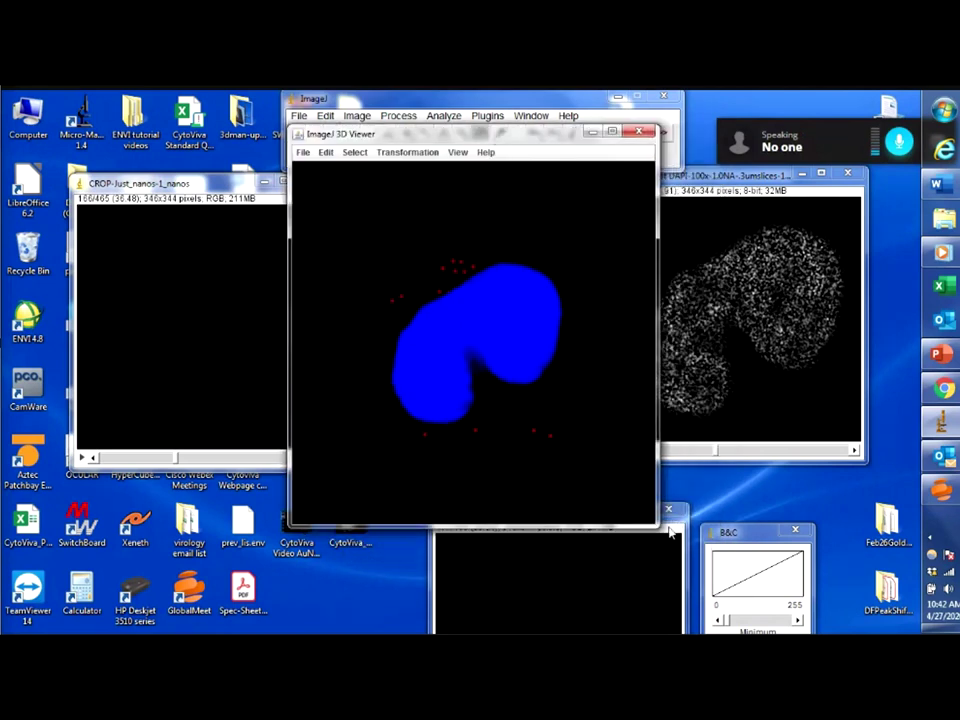
pyautogui.moveTo(657, 525); pyautogui.dragTo(754, 597)
pyautogui.scroll(-2, 572, 402)
pyautogui.scroll(4, 566, 370)
pyautogui.moveTo(556, 365); pyautogui.dragTo(542, 312)
pyautogui.scroll(-3, 553, 324)
pyautogui.scroll(6, 546, 321)
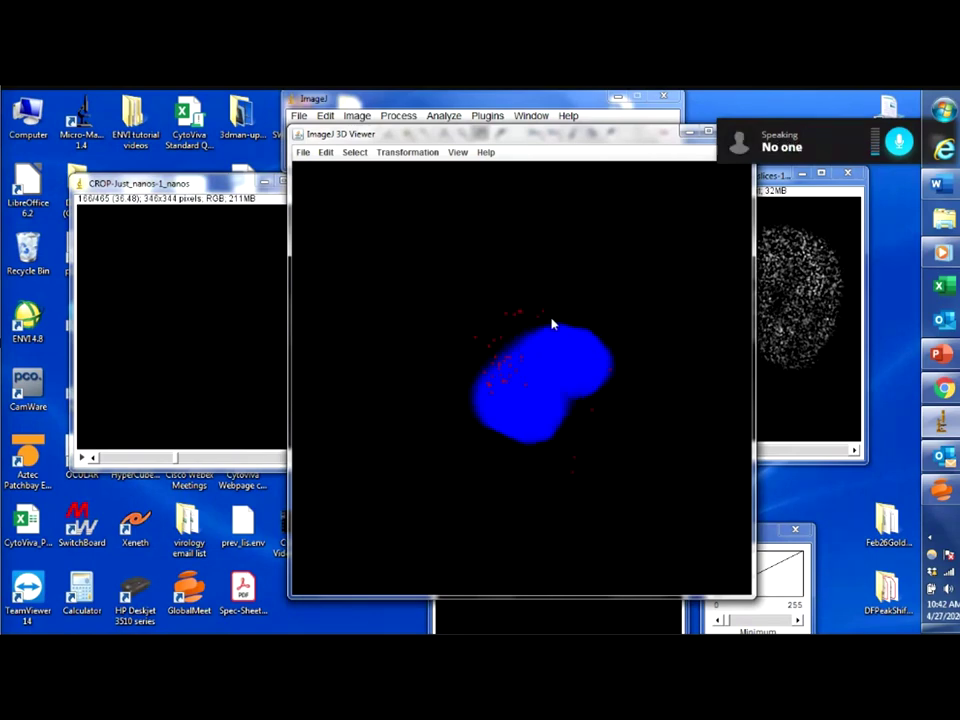
pyautogui.moveTo(585, 341); pyautogui.dragTo(686, 409)
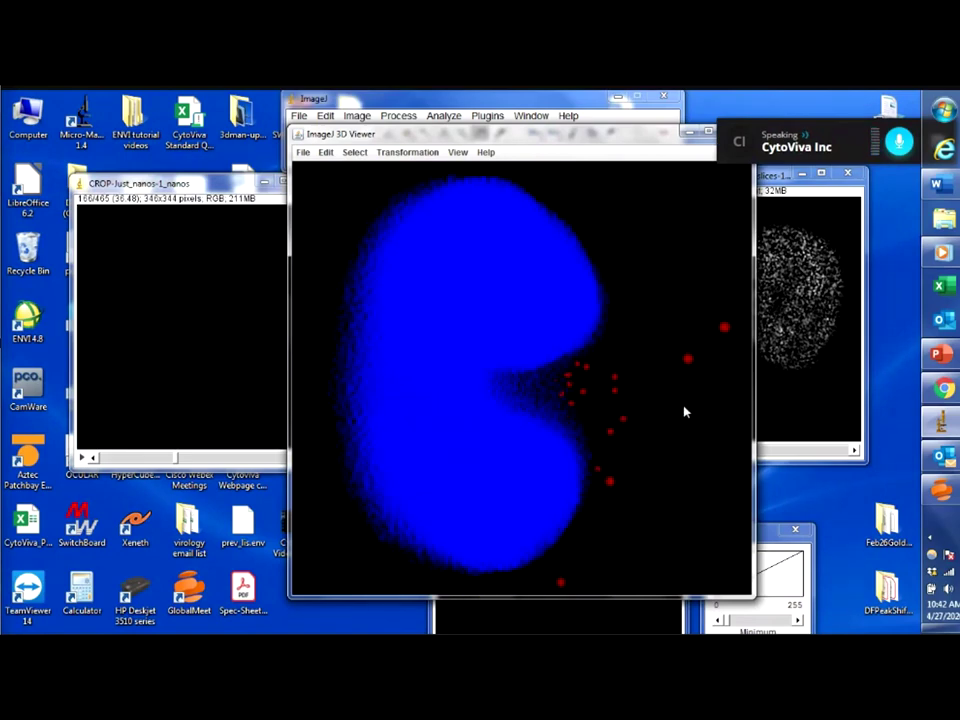
pyautogui.moveTo(531, 343); pyautogui.dragTo(354, 176)
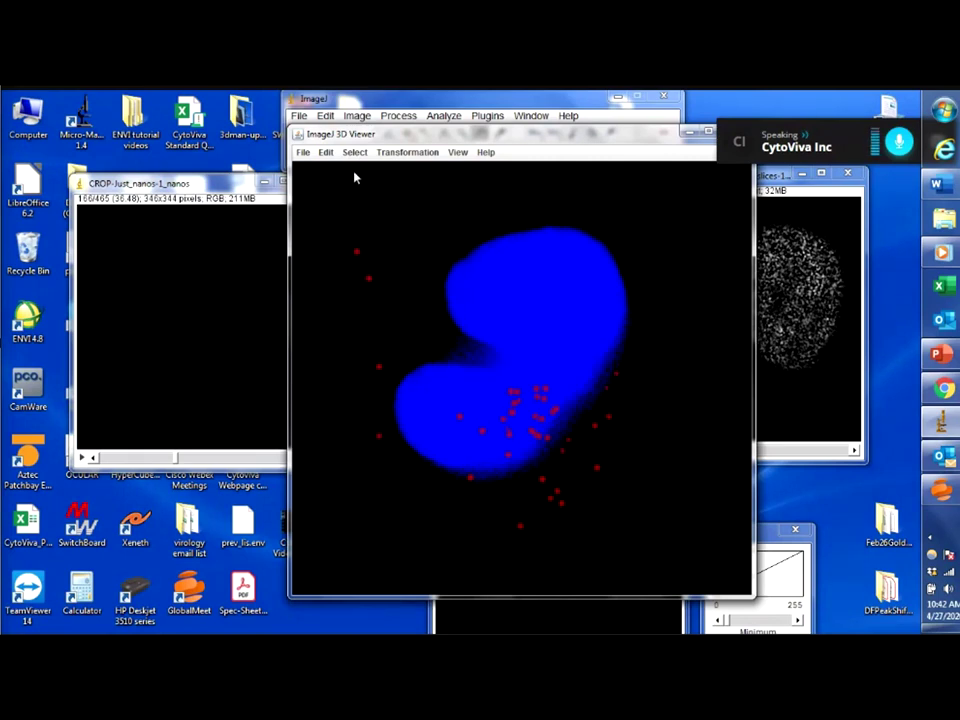
# Step: Select the deconvolved DAPI volume, set its transparency to 54 and deselect it so the nanoparticles inside the nucleus show through
pyautogui.click(354, 152)
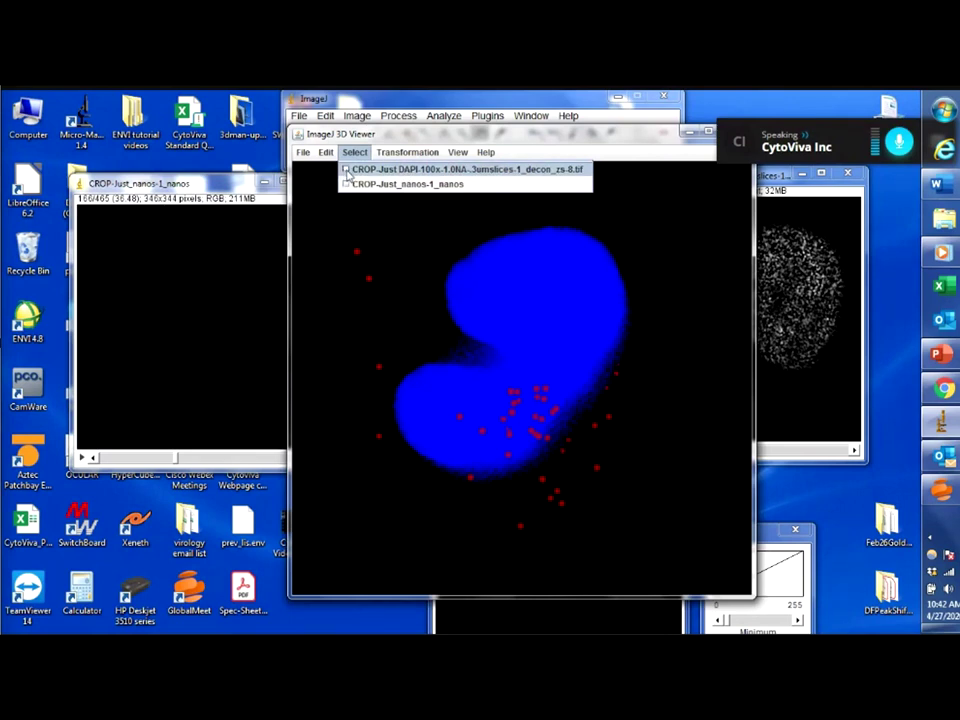
pyautogui.click(346, 170)
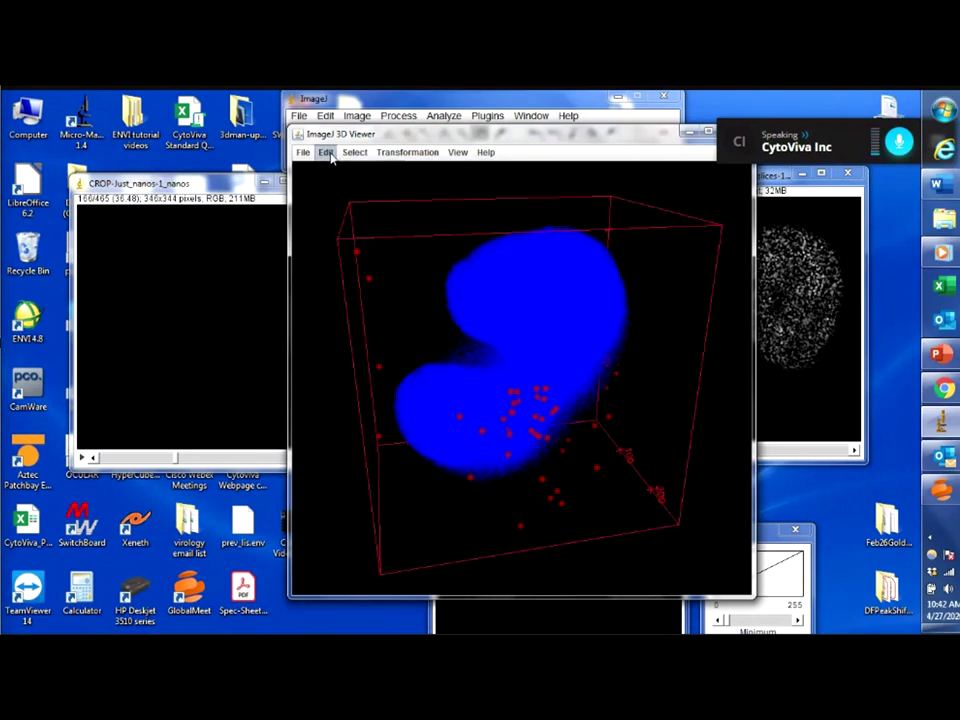
pyautogui.click(342, 153)
pyautogui.moveTo(326, 152)
pyautogui.moveTo(345, 246)
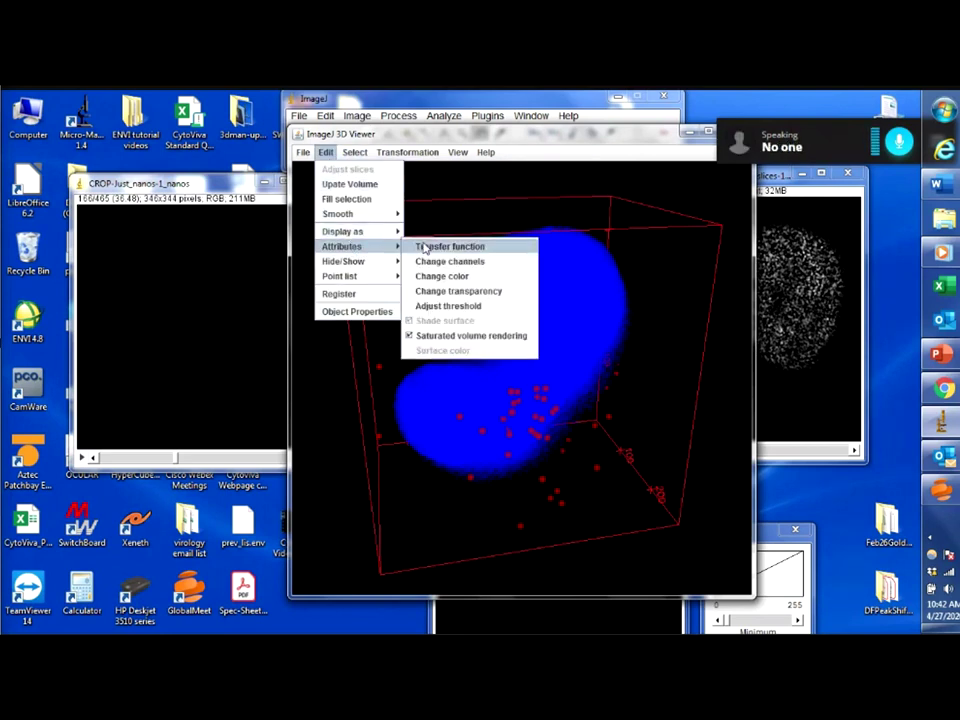
pyautogui.click(447, 290)
pyautogui.moveTo(470, 204); pyautogui.dragTo(201, 226)
pyautogui.click(367, 180)
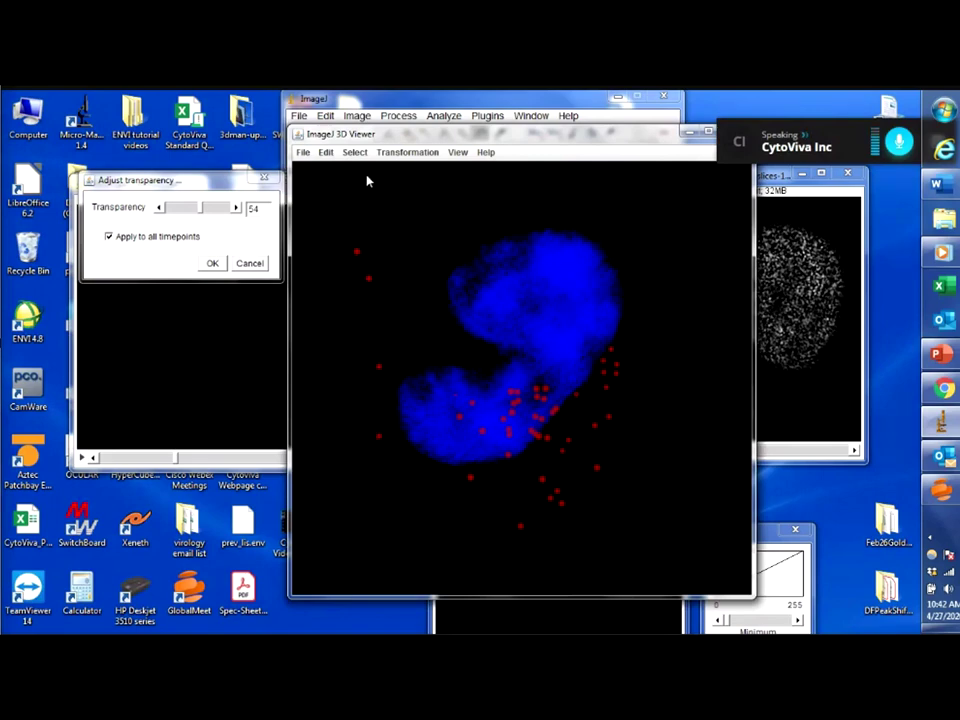
# Step: Reset the DAPI volume's transparency to 0, rotating and zooming the scene to compare nanoparticle positions against the opaque nucleus
pyautogui.moveTo(523, 304); pyautogui.dragTo(410, 200)
pyautogui.moveTo(393, 96); pyautogui.dragTo(600, 440)
pyautogui.scroll(3, 560, 440)
pyautogui.moveTo(200, 207); pyautogui.dragTo(170, 207)
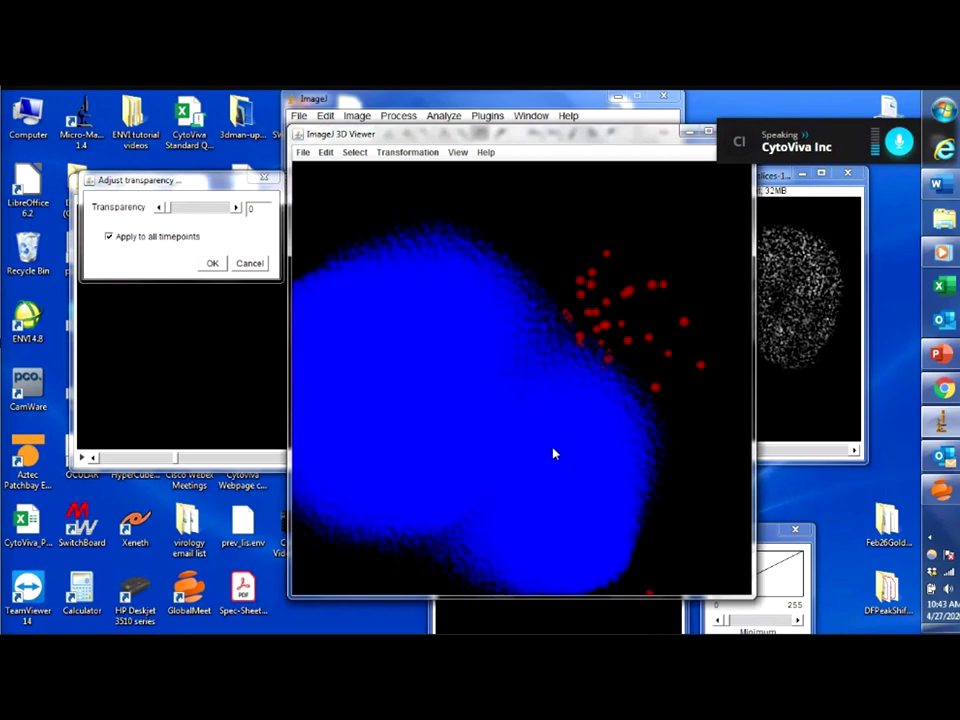
pyautogui.moveTo(168, 208); pyautogui.dragTo(150, 221)
pyautogui.moveTo(681, 477); pyautogui.dragTo(670, 422)
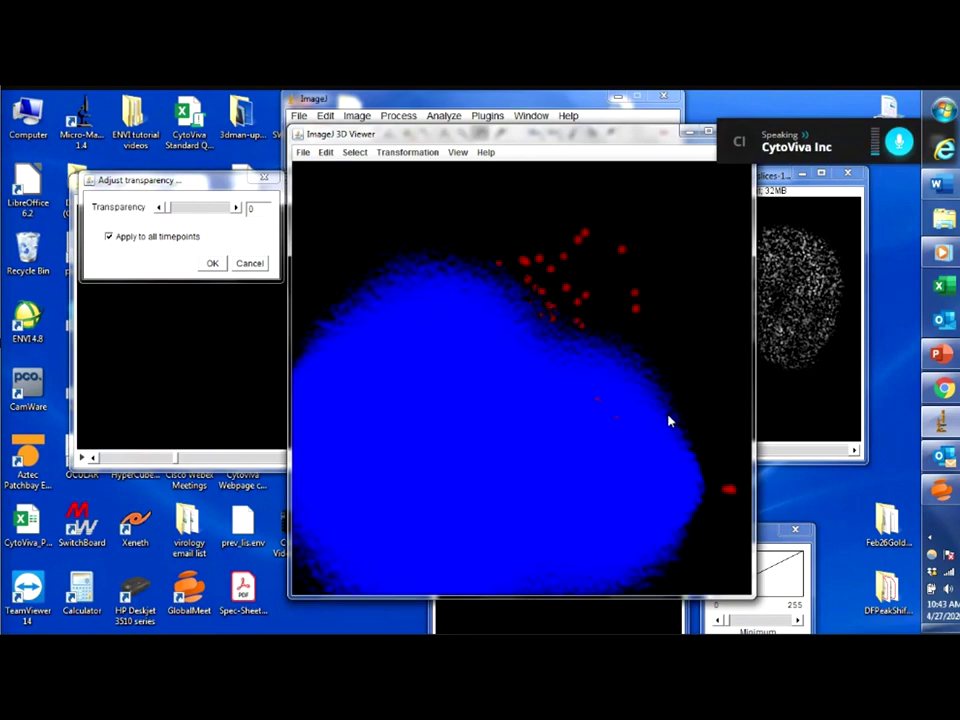
pyautogui.moveTo(551, 306); pyautogui.dragTo(589, 285)
# Step: Accept the DAPI volume's transparency setting and close the 3D Viewer window
pyautogui.click(455, 154)
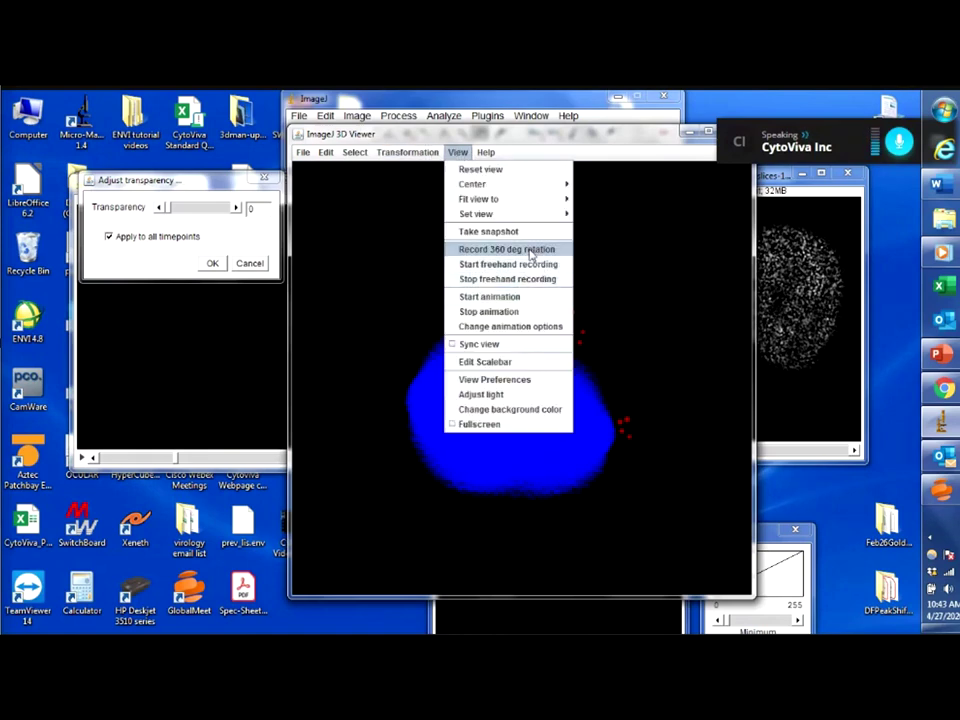
pyautogui.click(514, 141)
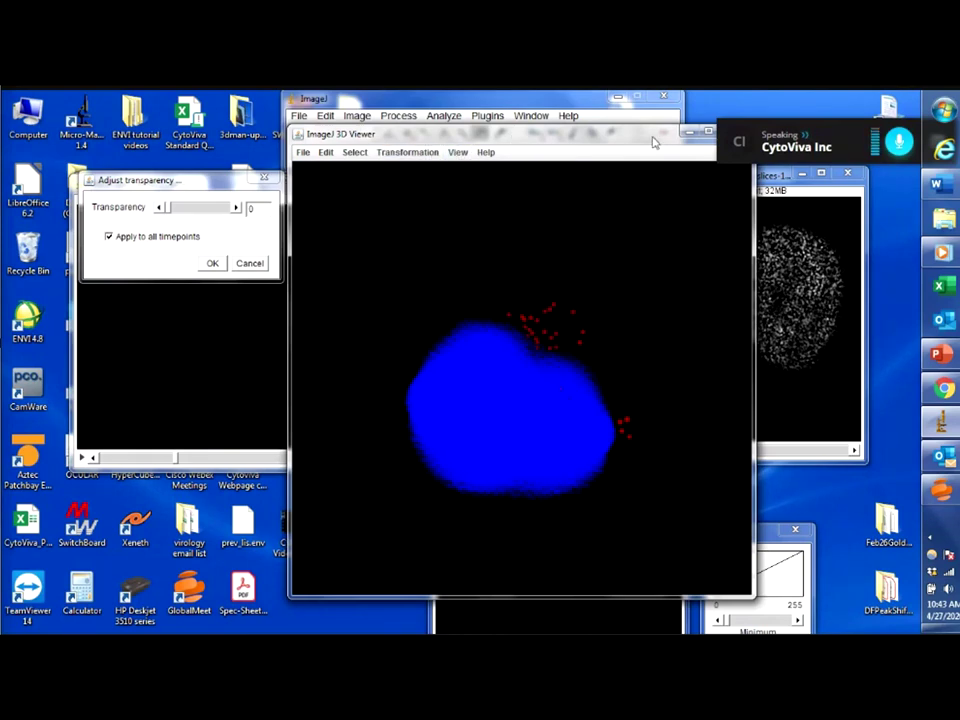
pyautogui.moveTo(653, 141); pyautogui.dragTo(513, 173)
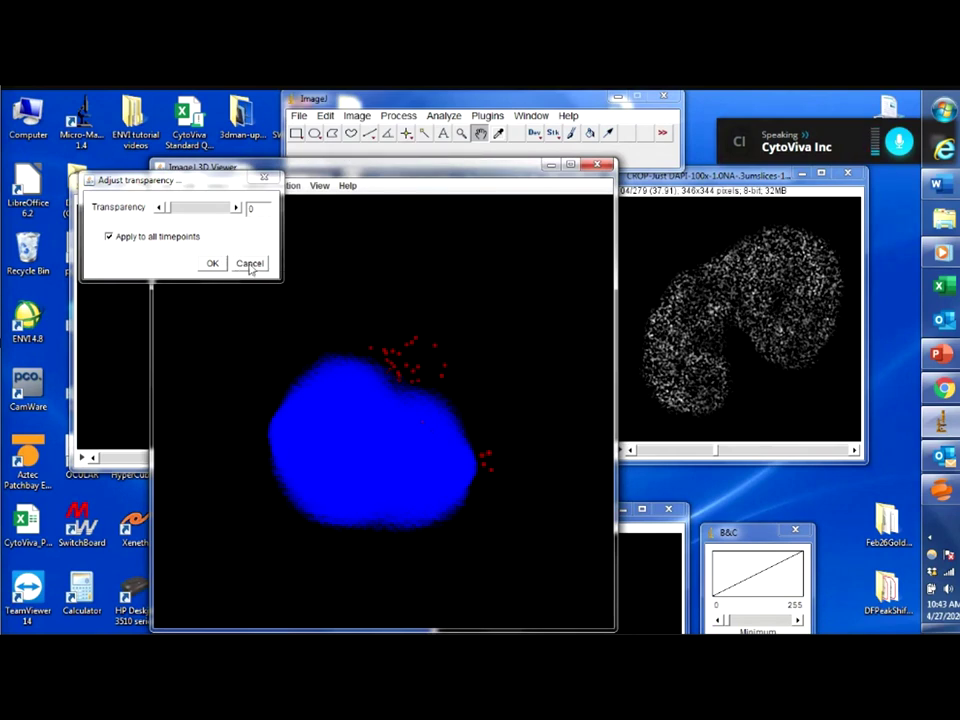
pyautogui.moveTo(464, 168); pyautogui.dragTo(592, 130)
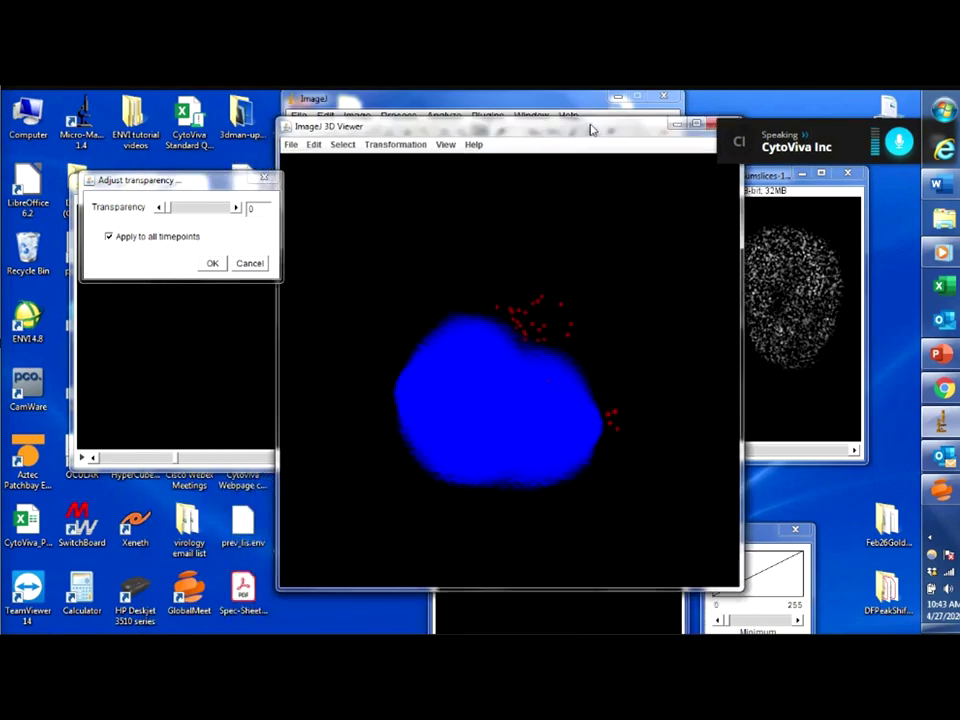
pyautogui.click(211, 263)
pyautogui.moveTo(553, 128); pyautogui.dragTo(400, 114)
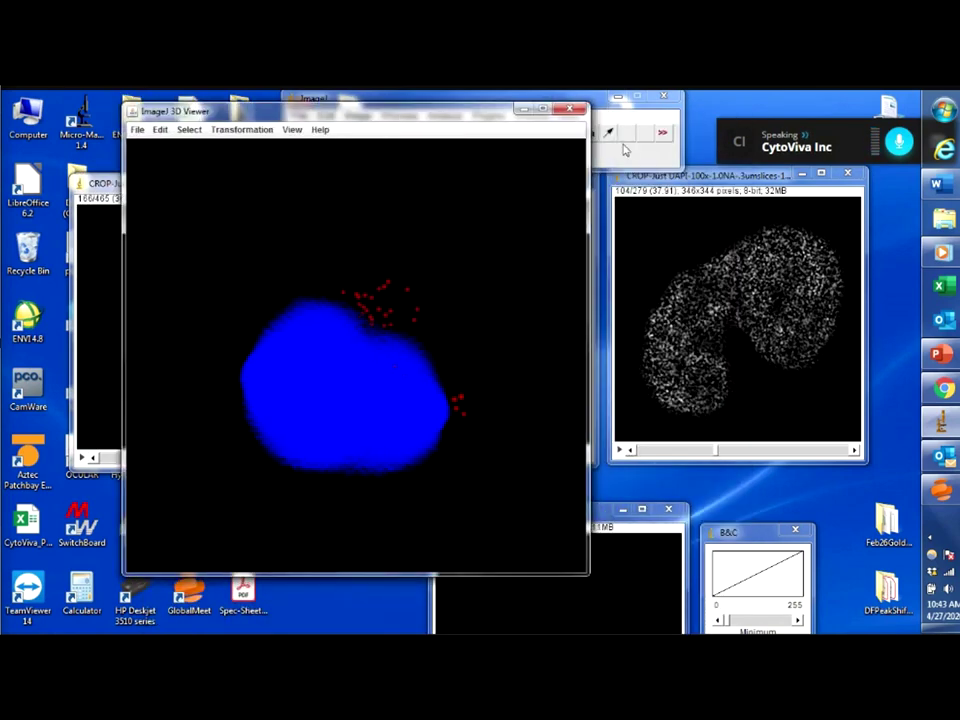
pyautogui.click(573, 110)
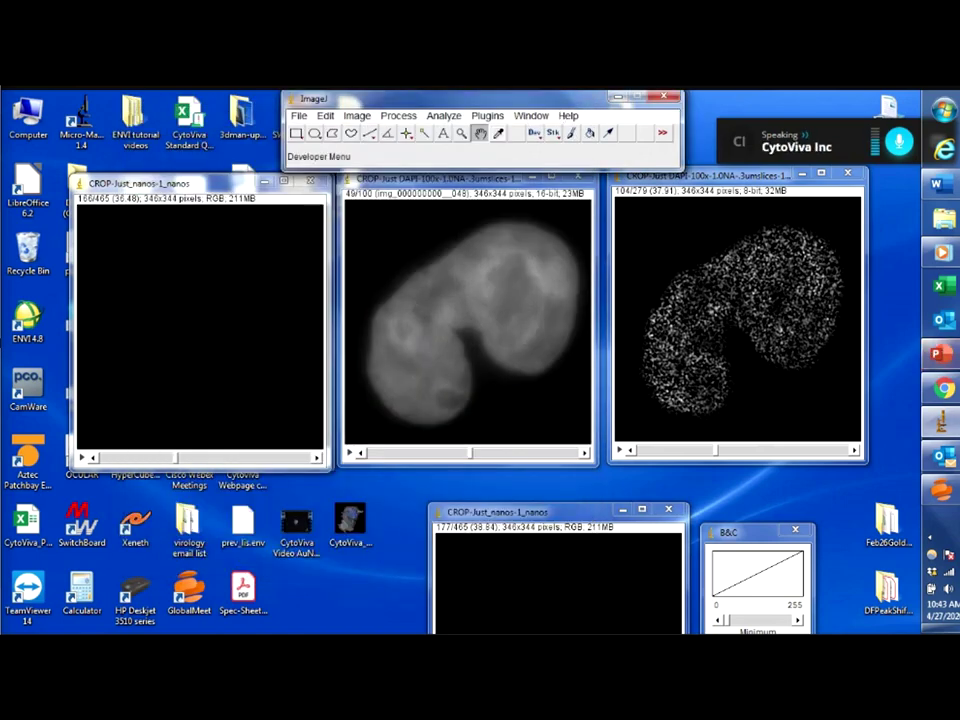
# Step: Switch to the 3D Webinar-2020.ppt presentation in PowerPoint and show the closing contact-information slide 30
pyautogui.moveTo(944, 358)
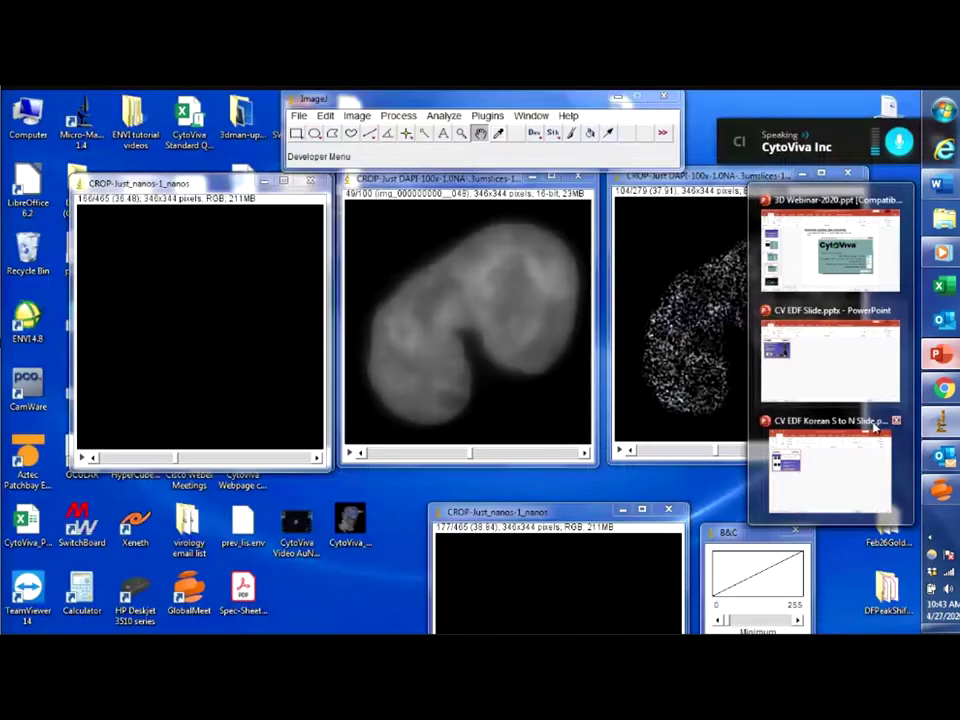
pyautogui.click(843, 258)
pyautogui.press('Down')
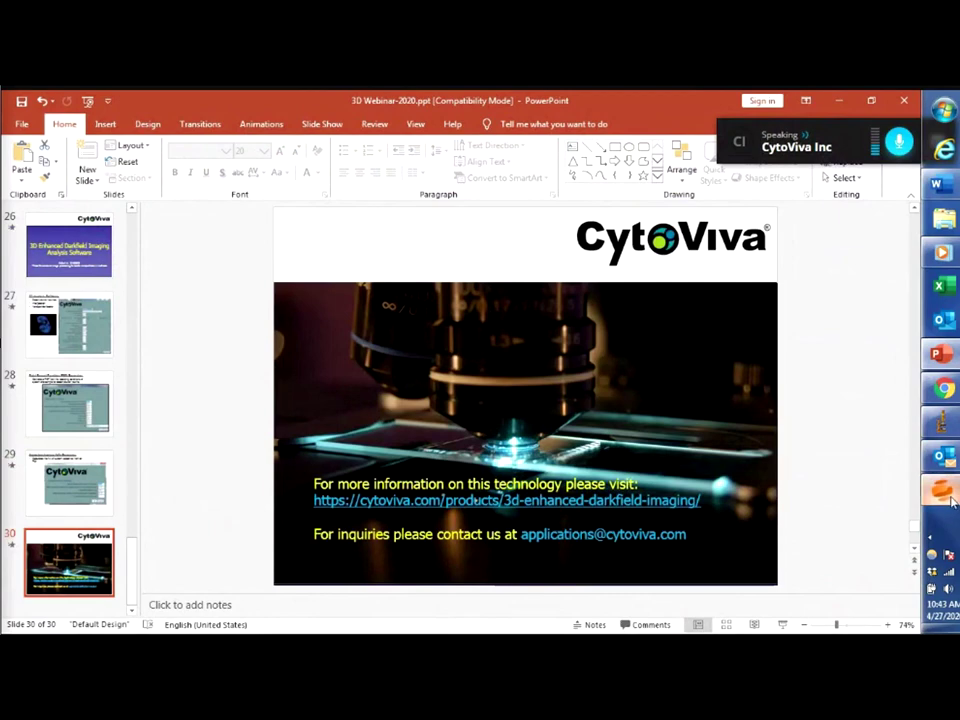
# Step: Switch to the GlobalMeet meeting window, look through the guest list and activate the chat message field
pyautogui.moveTo(942, 489)
pyautogui.click(868, 499)
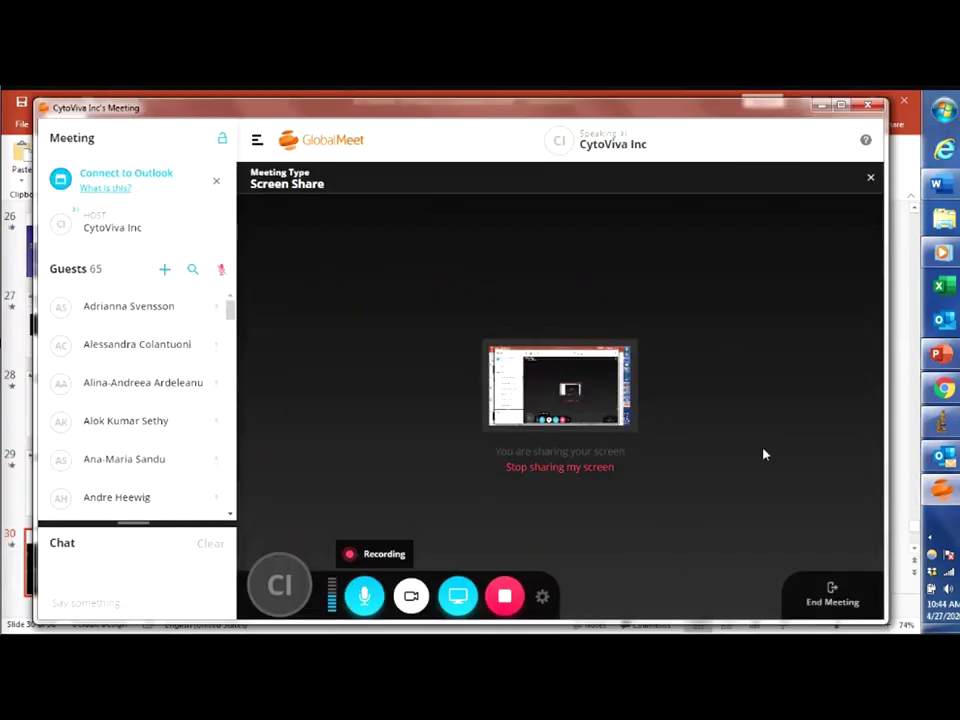
pyautogui.moveTo(231, 315); pyautogui.dragTo(230, 480)
pyautogui.click(146, 598)
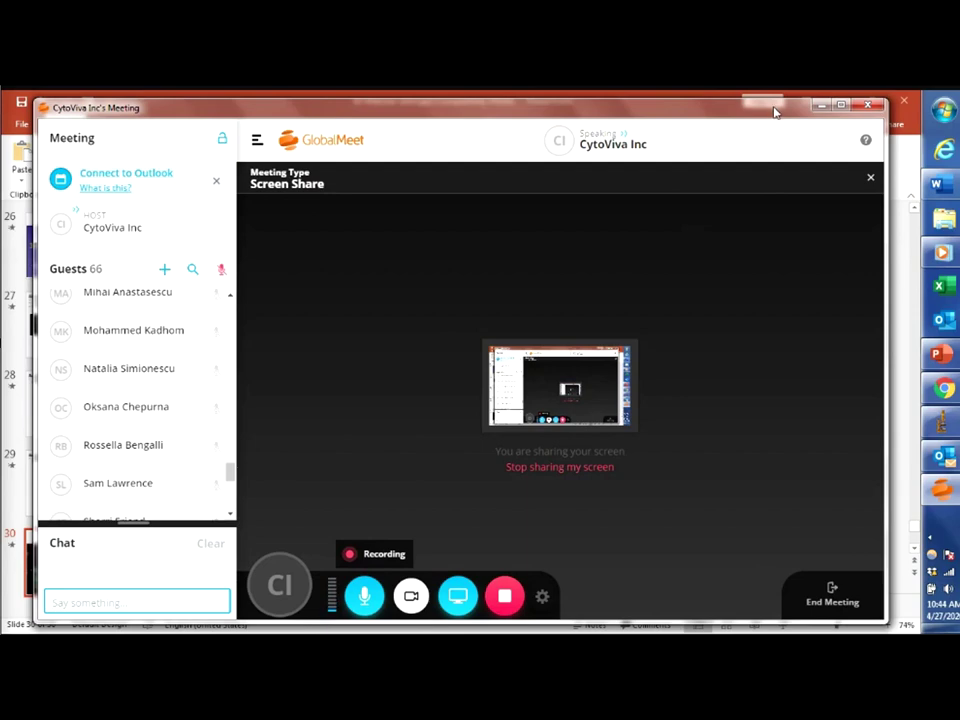
pyautogui.moveTo(774, 108); pyautogui.dragTo(793, 118)
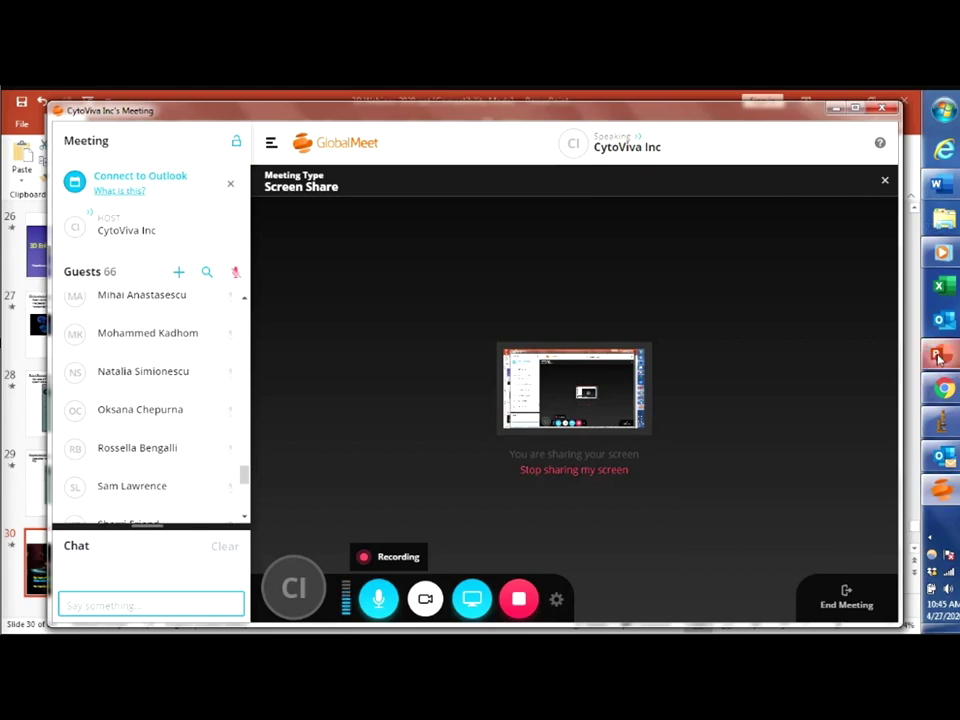
# Step: Return to the 3D Webinar-2020.ppt presentation, display the closing contact slide as a full-screen slide show and end the show
pyautogui.moveTo(940, 353)
pyautogui.click(868, 240)
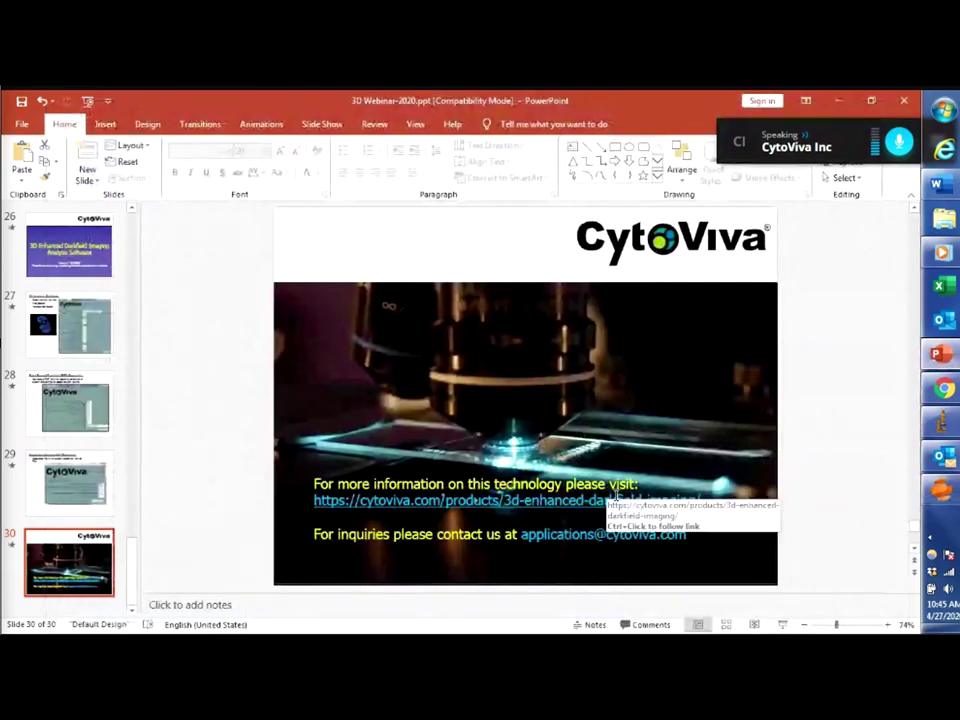
pyautogui.click(782, 624)
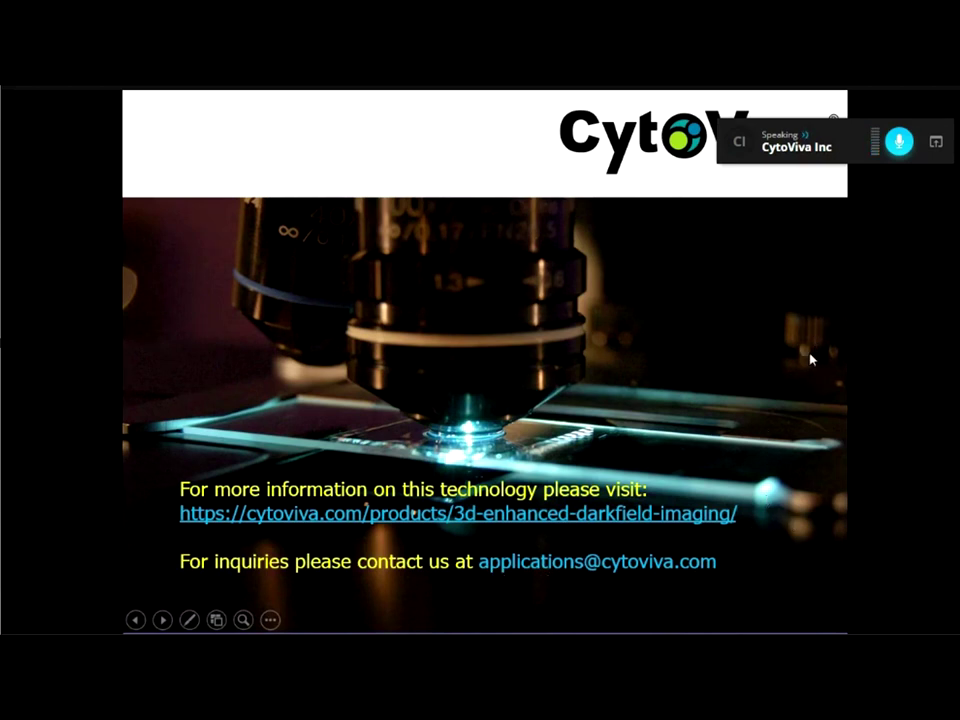
pyautogui.press('Escape')
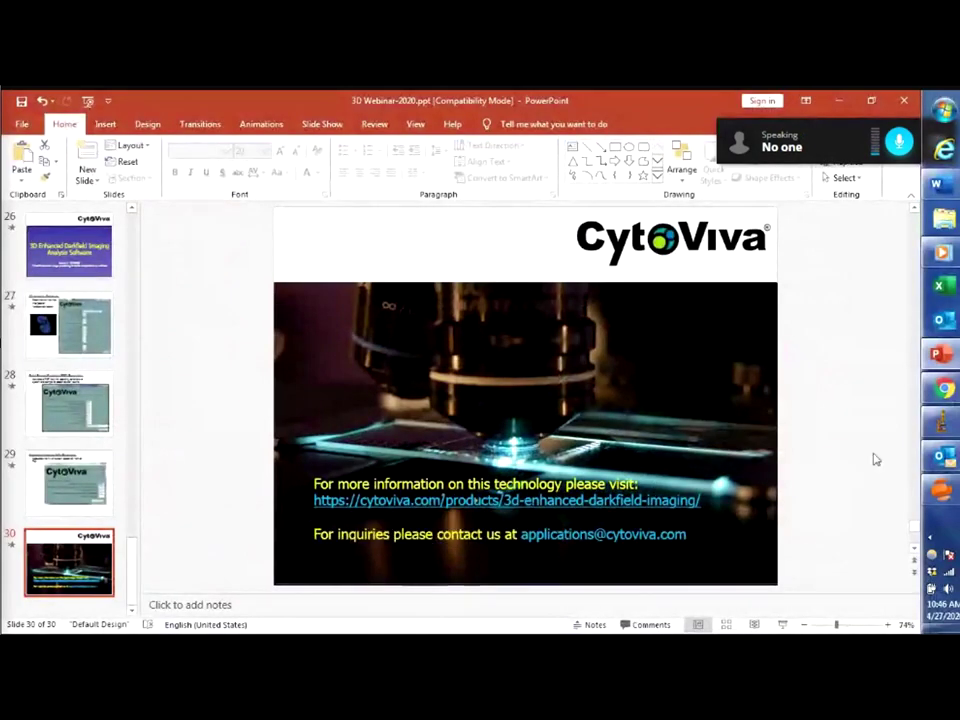
# Step: Bring the GlobalMeet meeting window forward again and enlarge the chat area to read the attendees' first questions
pyautogui.moveTo(946, 494)
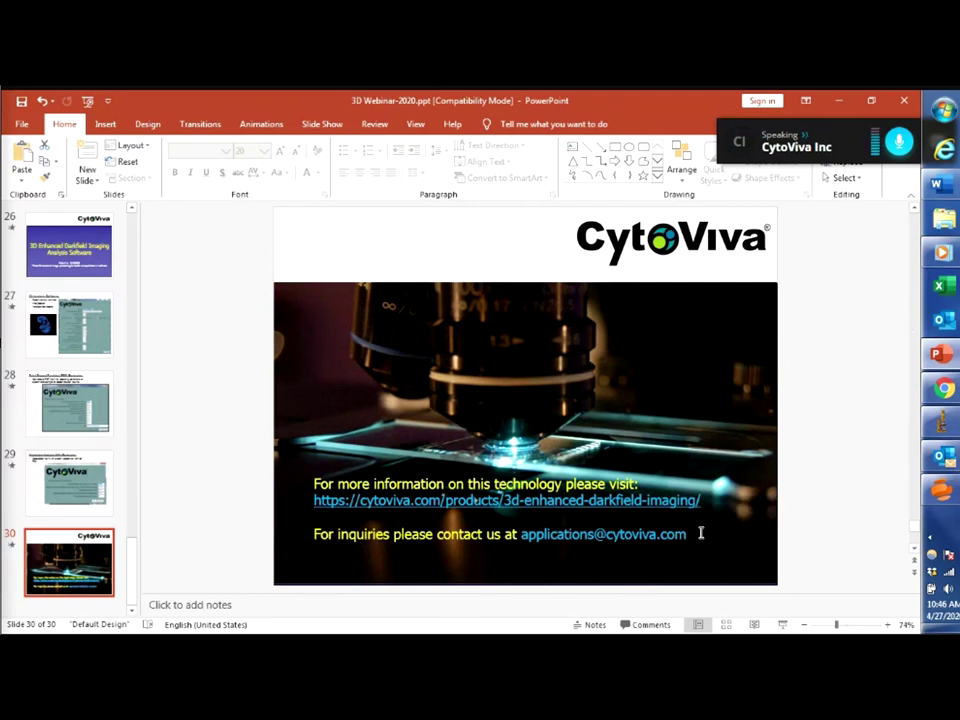
pyautogui.moveTo(942, 391)
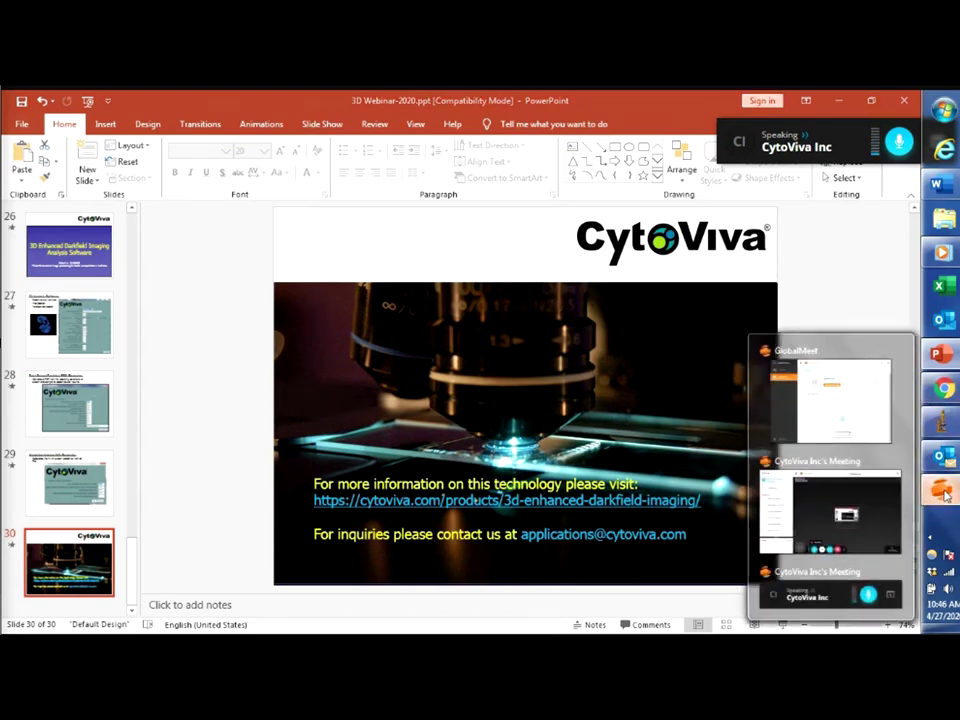
pyautogui.click(876, 438)
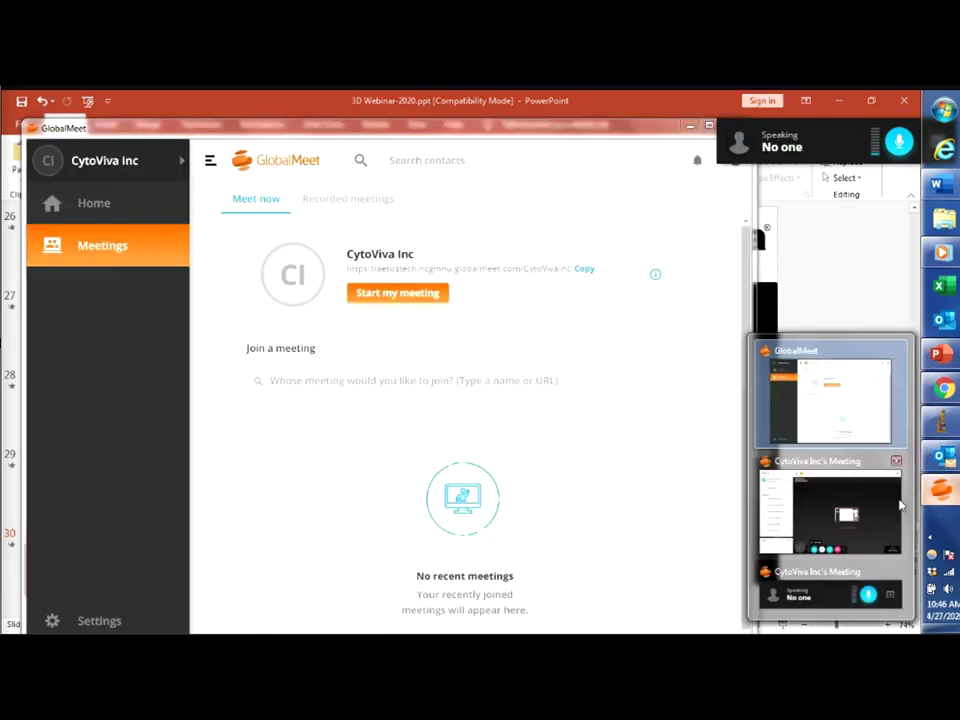
pyautogui.click(835, 510)
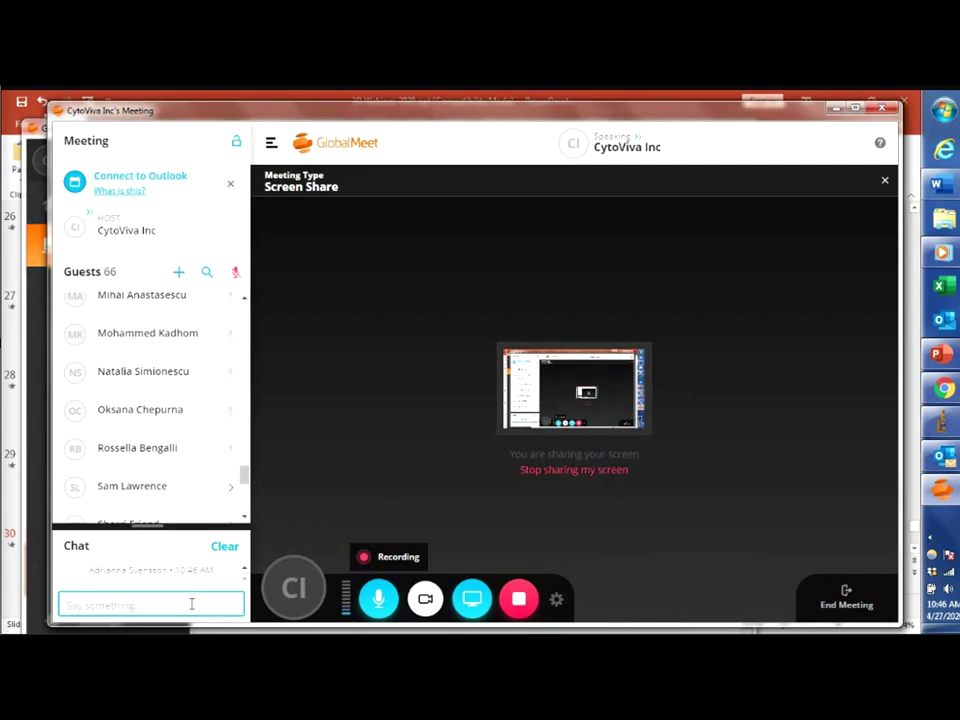
pyautogui.moveTo(200, 530); pyautogui.dragTo(208, 306)
pyautogui.scroll(3, 245, 465)
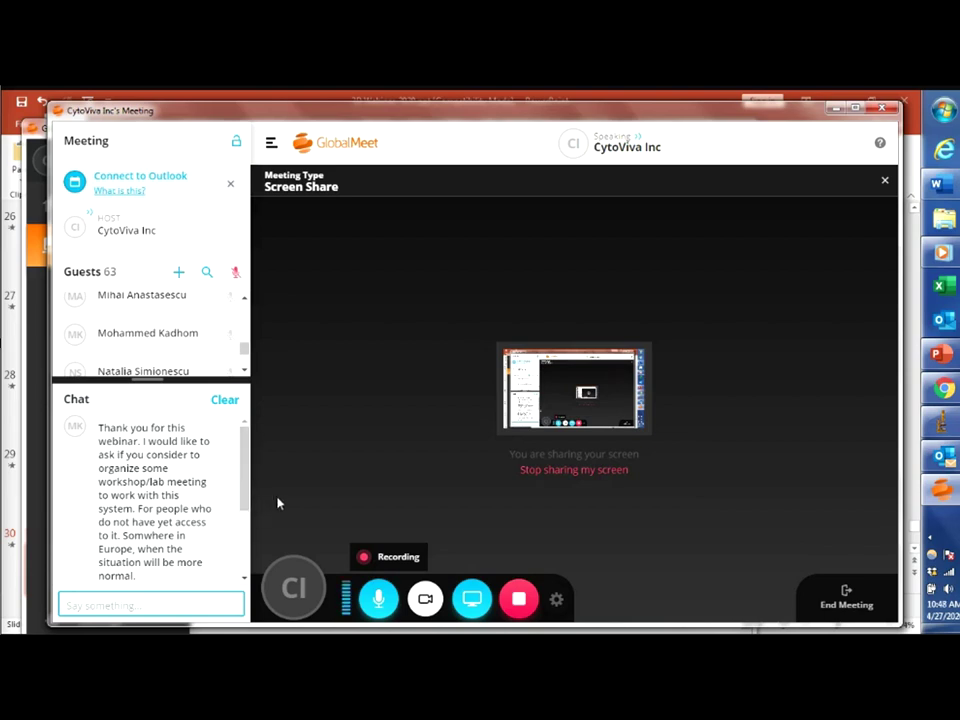
# Step: Read through the attendees' chat questions on workshops, cellulose fibres, sample support, nanoplastics and polymeric nanoparticles
pyautogui.moveTo(243, 494)
pyautogui.mouseDown()
pyautogui.moveTo(246, 530)
pyautogui.moveTo(252, 494)
pyautogui.mouseUp()
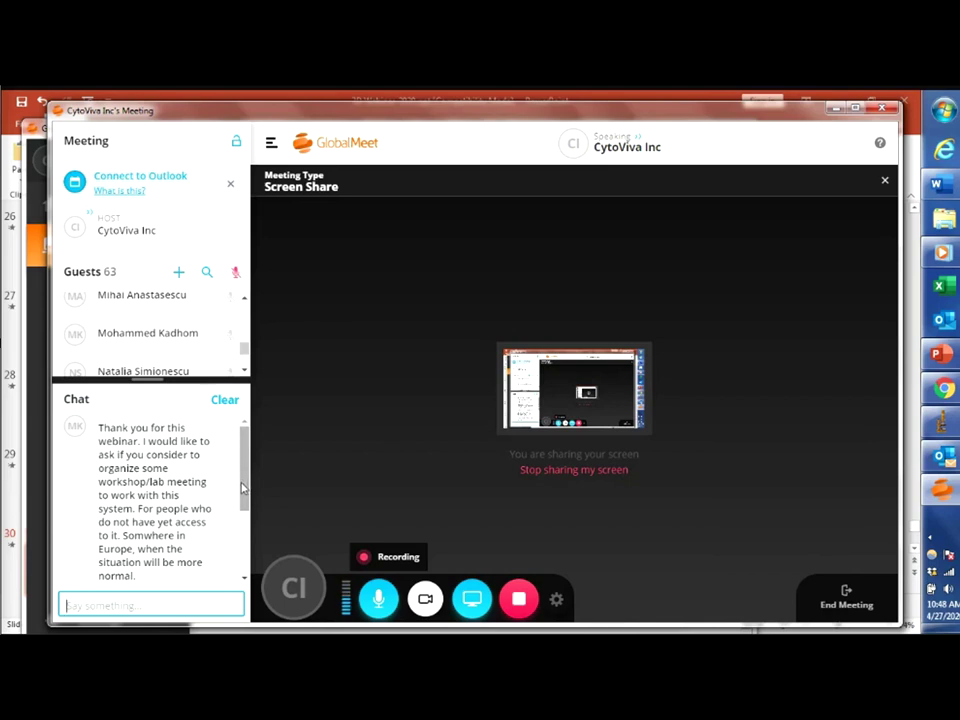
pyautogui.moveTo(244, 484); pyautogui.dragTo(243, 545)
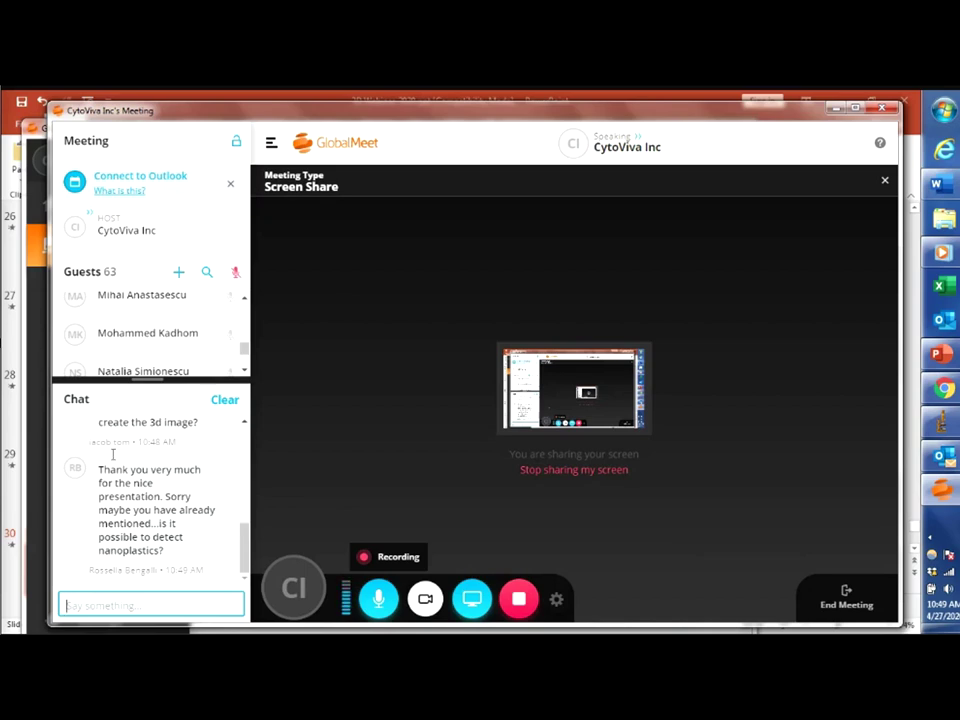
pyautogui.moveTo(246, 558); pyautogui.dragTo(257, 537)
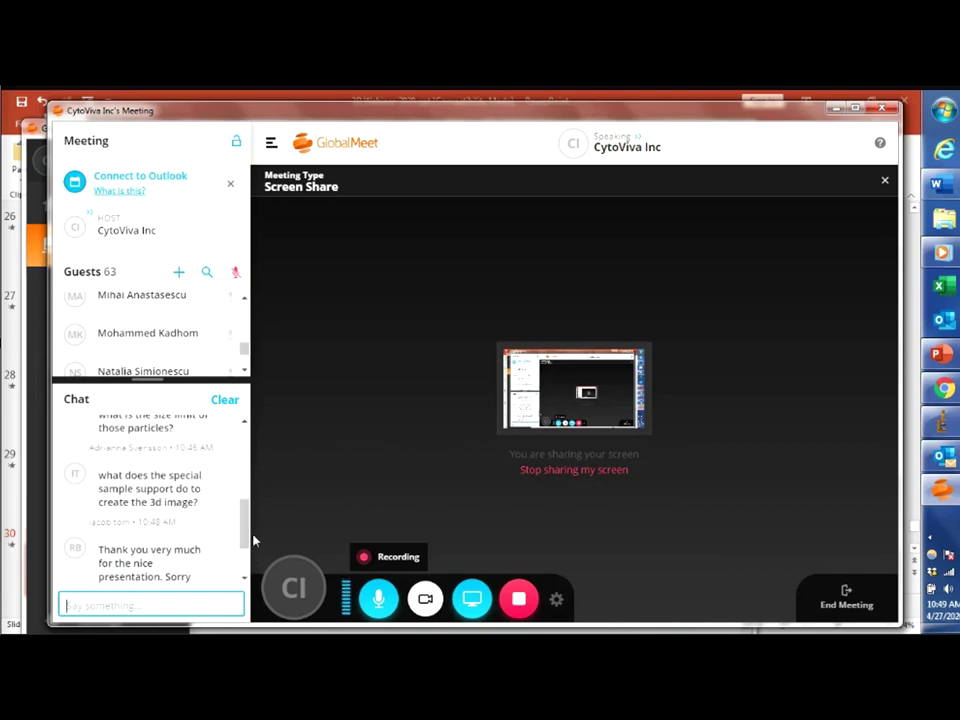
pyautogui.moveTo(253, 540); pyautogui.dragTo(247, 523)
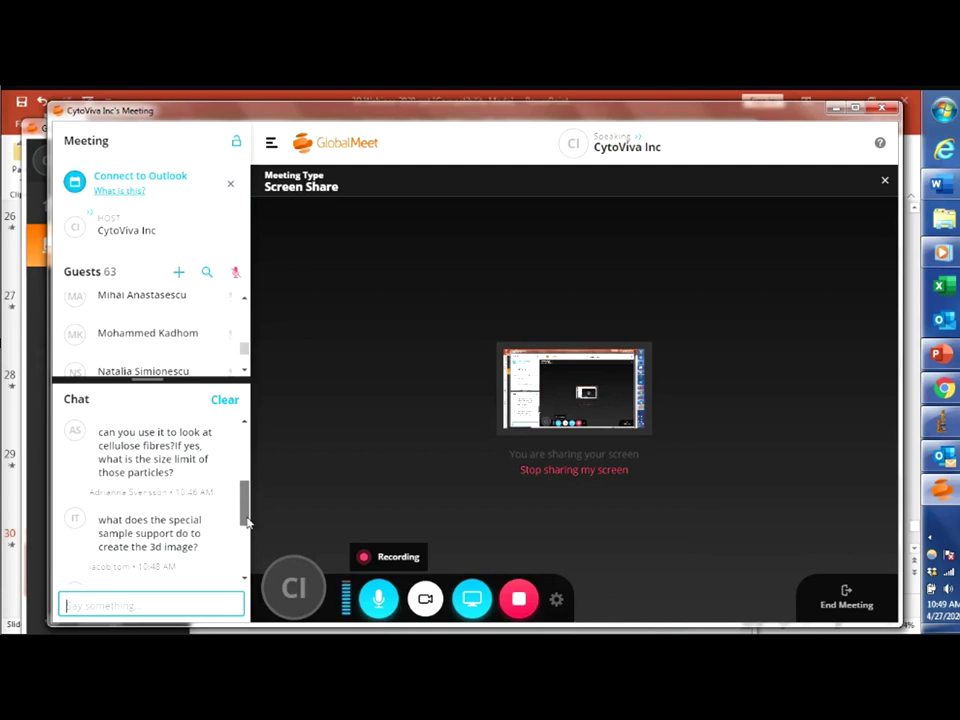
pyautogui.scroll(-2, 244, 523)
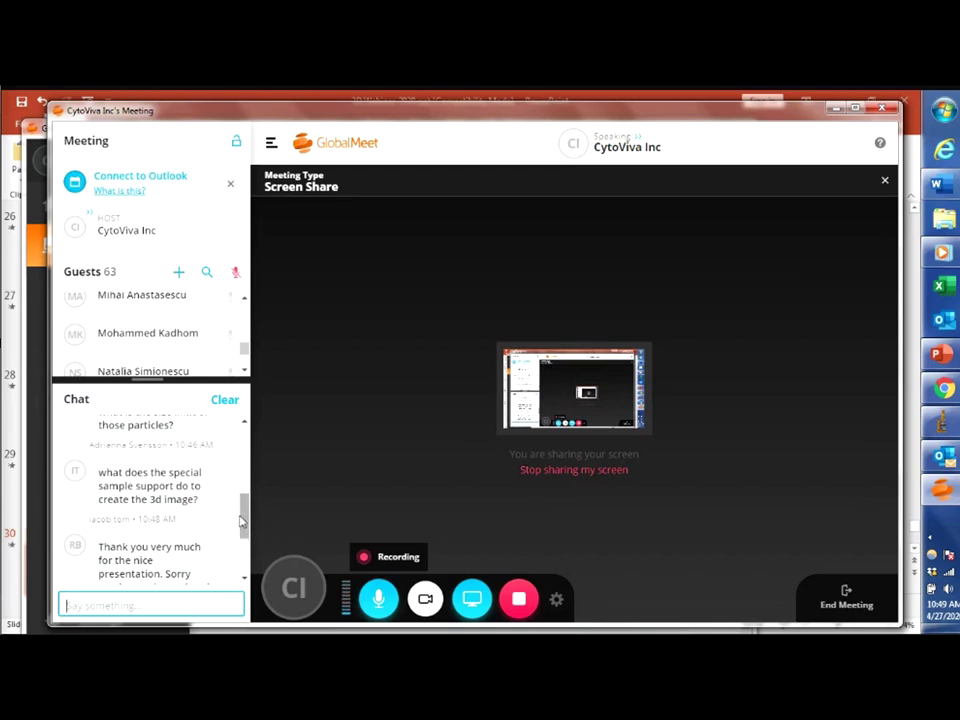
pyautogui.scroll(1, 243, 518)
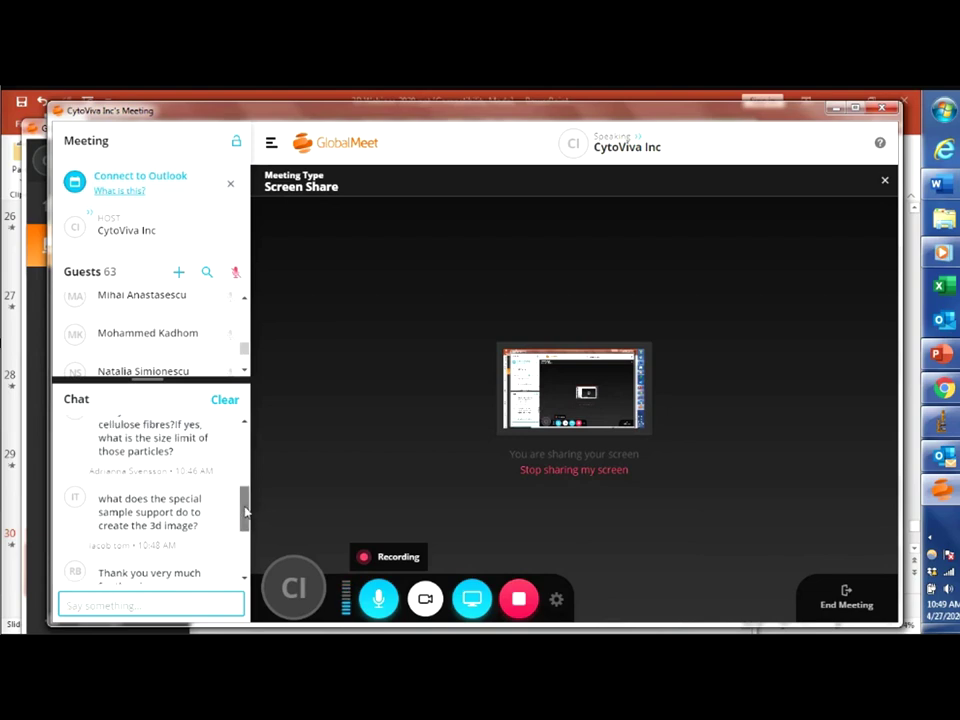
pyautogui.scroll(-1, 245, 512)
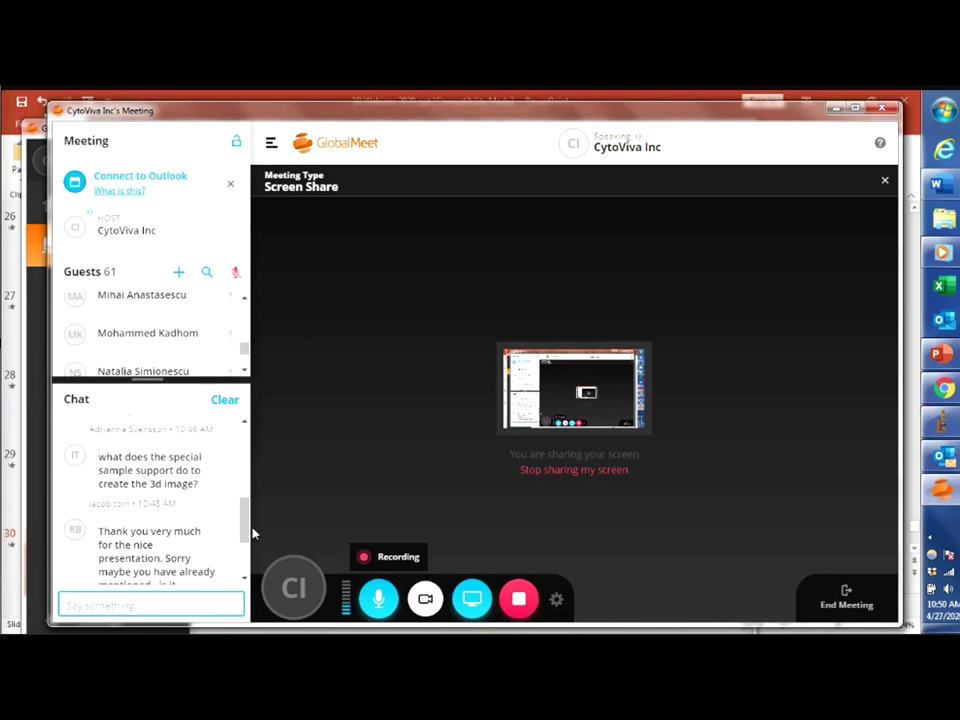
pyautogui.moveTo(248, 535); pyautogui.dragTo(243, 510)
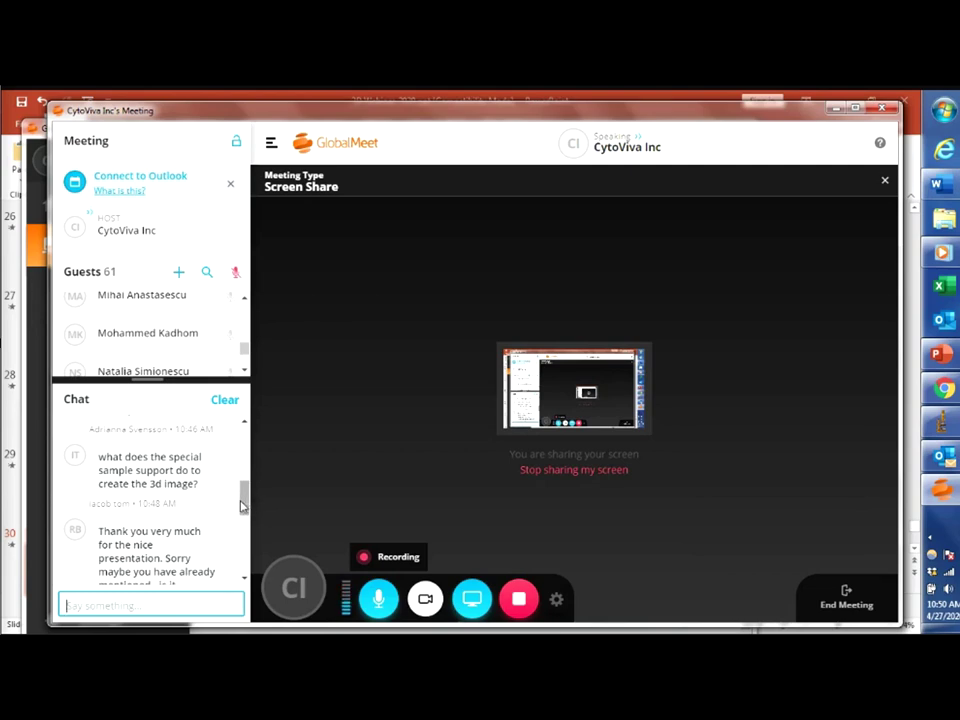
pyautogui.moveTo(243, 503); pyautogui.dragTo(245, 522)
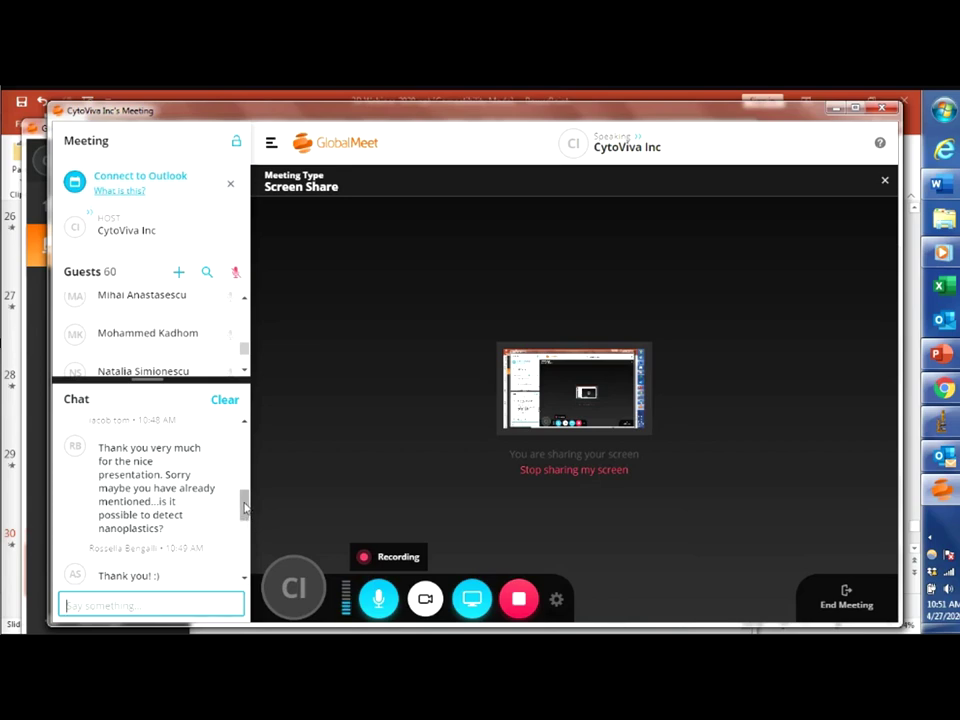
pyautogui.moveTo(244, 508); pyautogui.dragTo(253, 545)
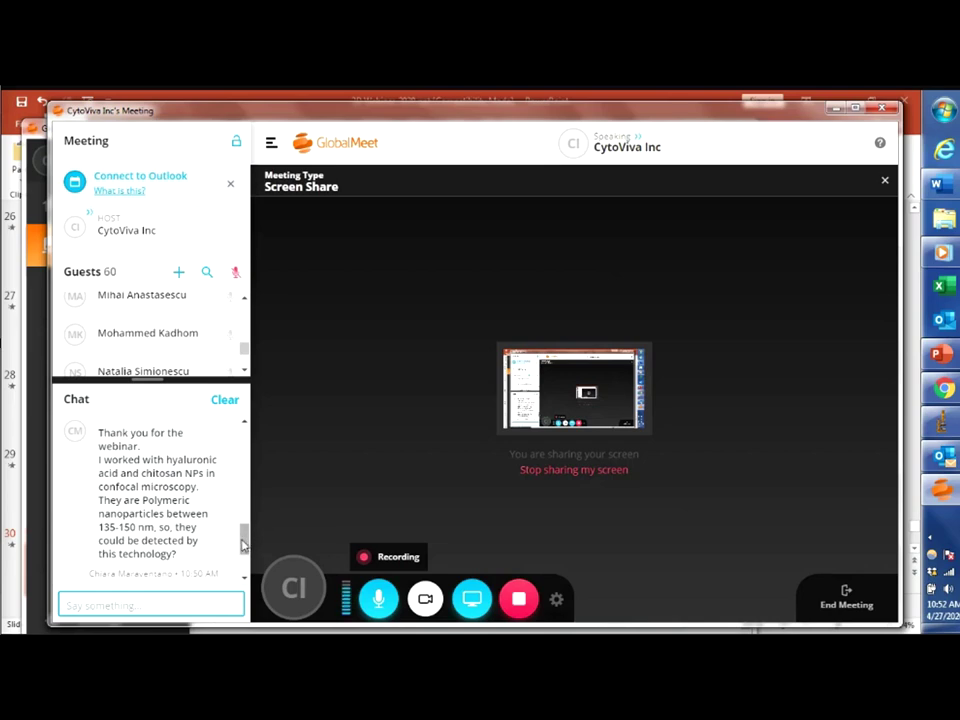
# Step: Read the remaining chat questions on DNA origami filaments, MWCNTs in other tissues and label-free quantification, through to the newest messages
pyautogui.scroll(-1, 243, 540)
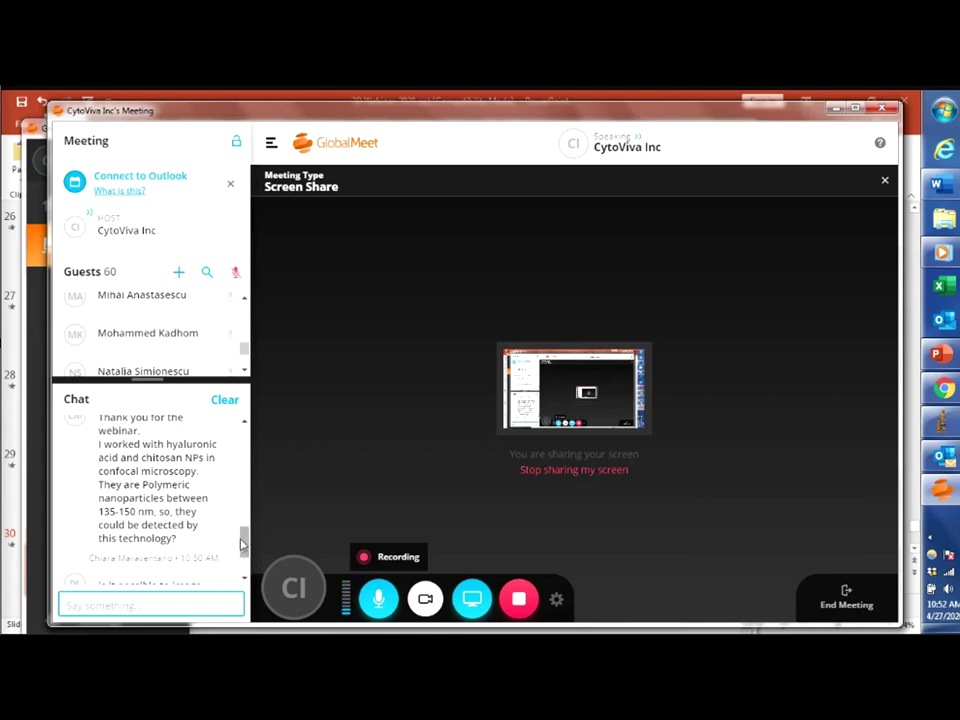
pyautogui.moveTo(241, 545); pyautogui.dragTo(246, 566)
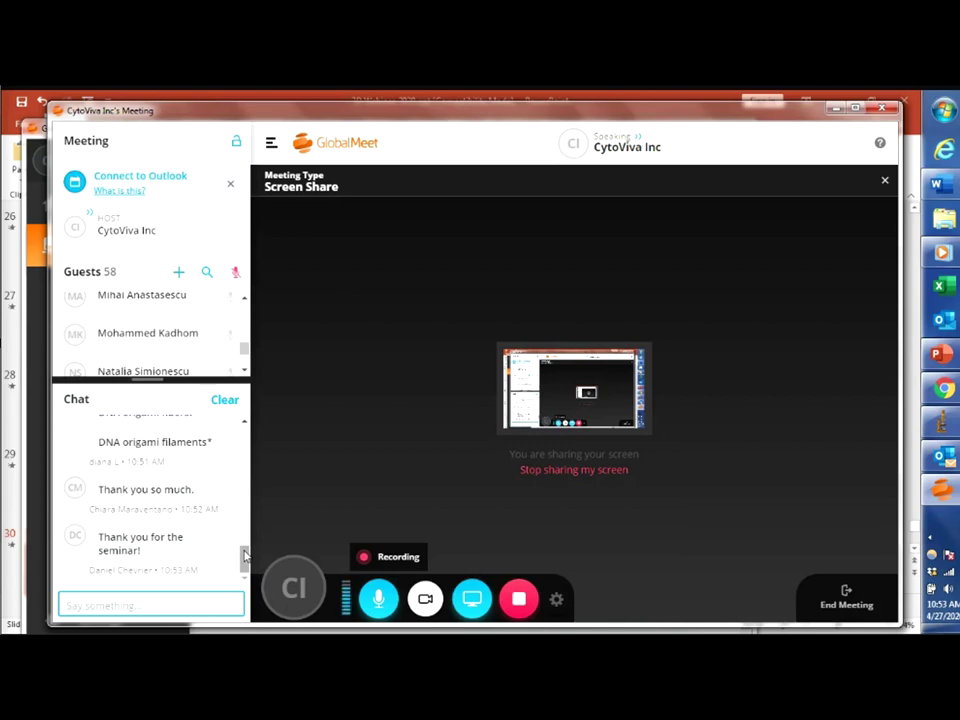
pyautogui.moveTo(245, 556); pyautogui.dragTo(243, 548)
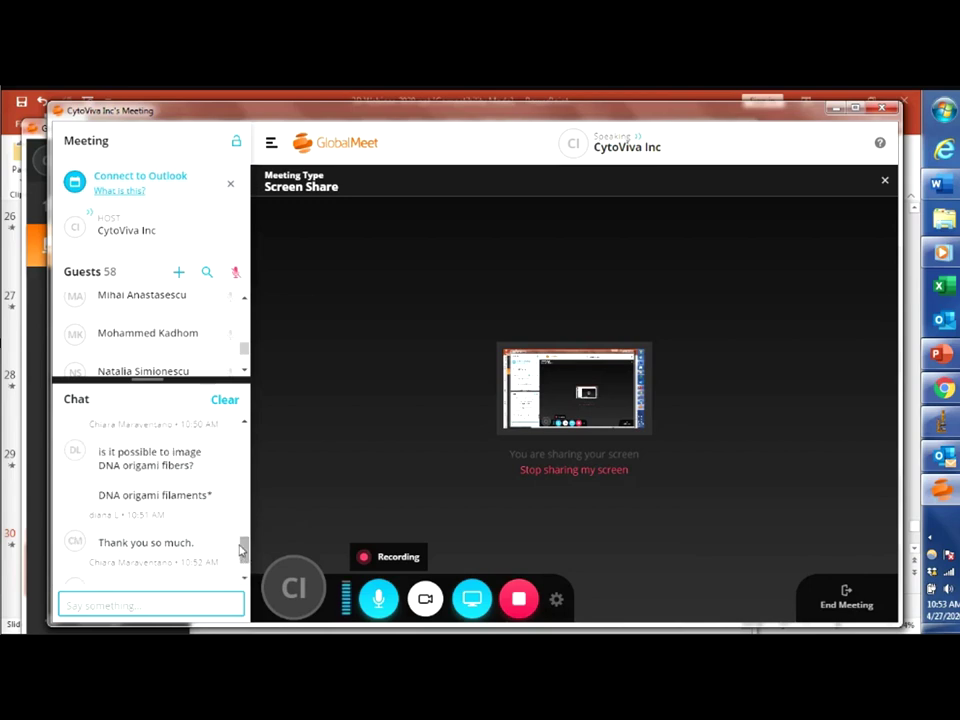
pyautogui.moveTo(241, 550)
pyautogui.mouseDown()
pyautogui.moveTo(246, 567)
pyautogui.moveTo(244, 549)
pyautogui.mouseUp()
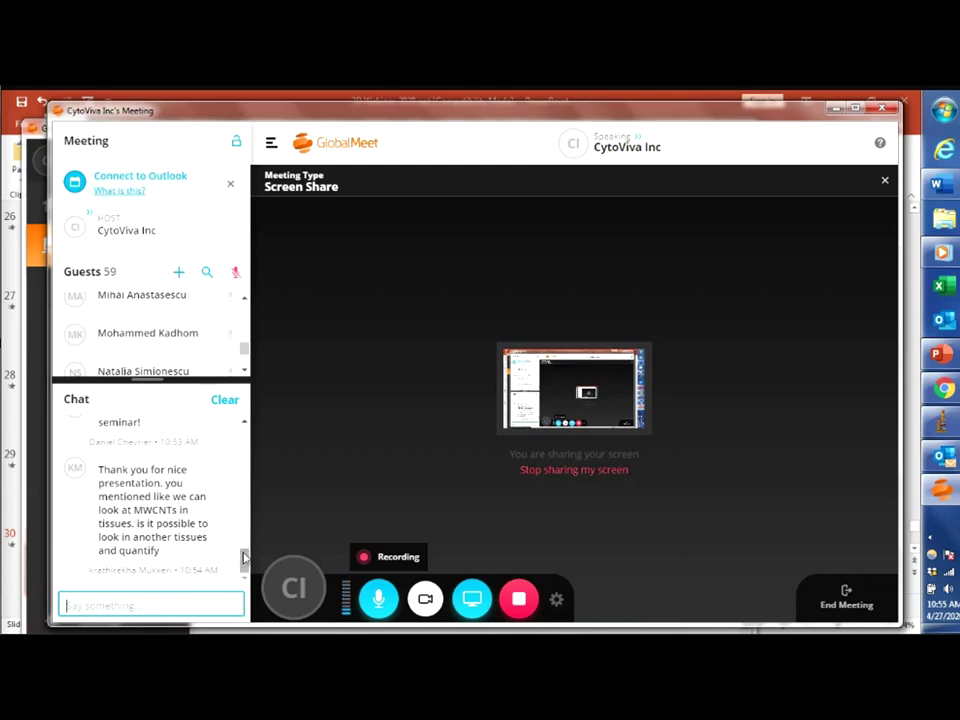
pyautogui.moveTo(244, 567)
pyautogui.mouseDown()
pyautogui.moveTo(250, 533)
pyautogui.moveTo(250, 562)
pyautogui.mouseUp()
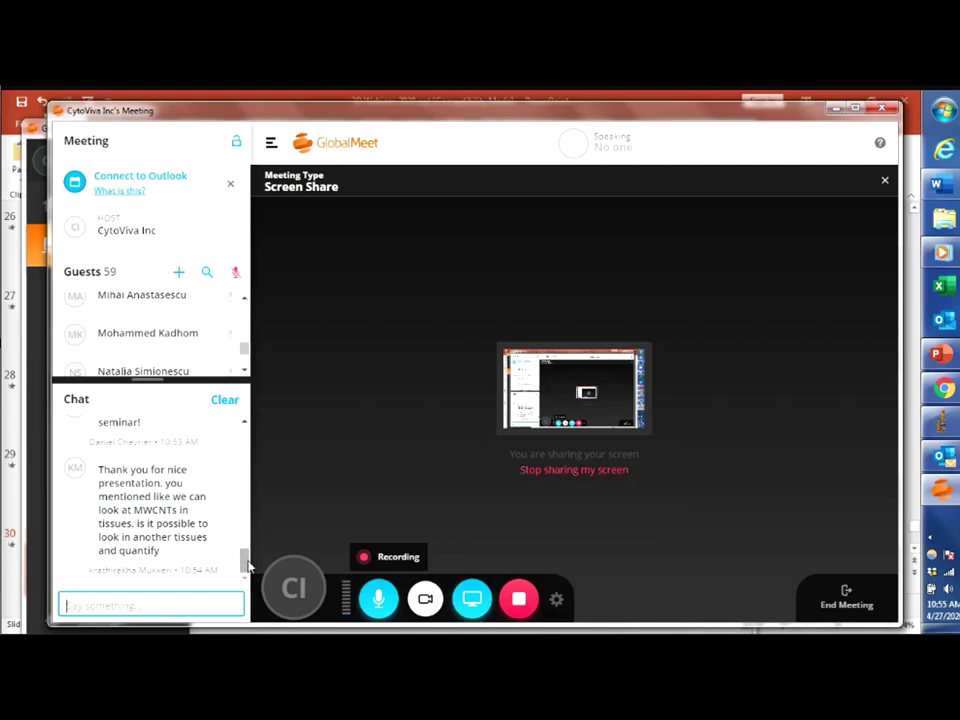
pyautogui.moveTo(246, 565); pyautogui.dragTo(227, 597)
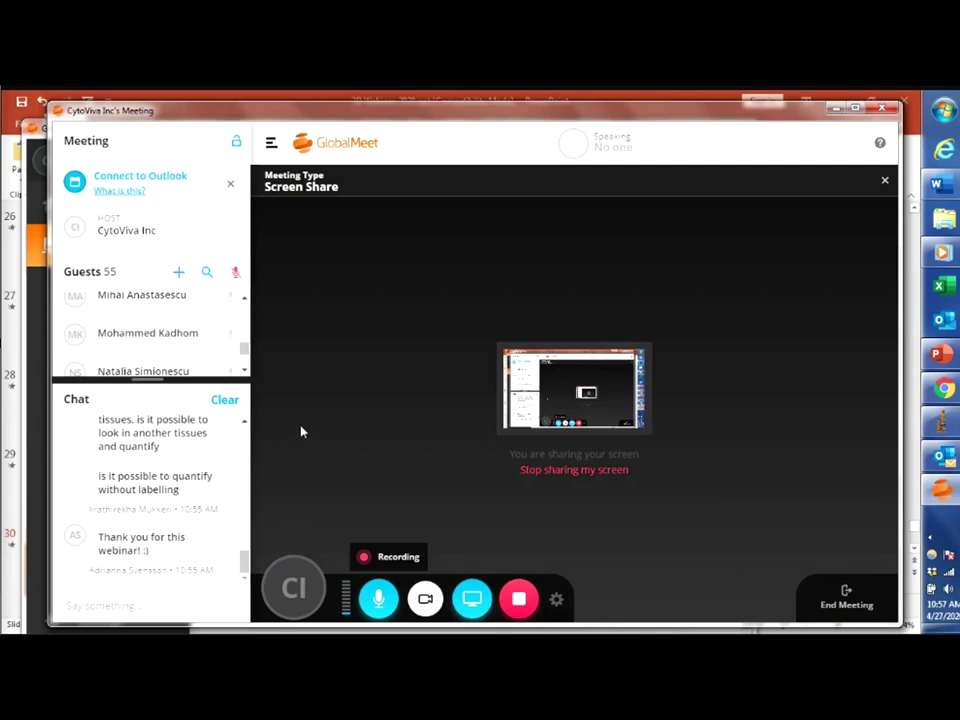
pyautogui.moveTo(244, 564)
pyautogui.mouseDown()
pyautogui.moveTo(244, 545)
pyautogui.moveTo(244, 565)
pyautogui.mouseUp()
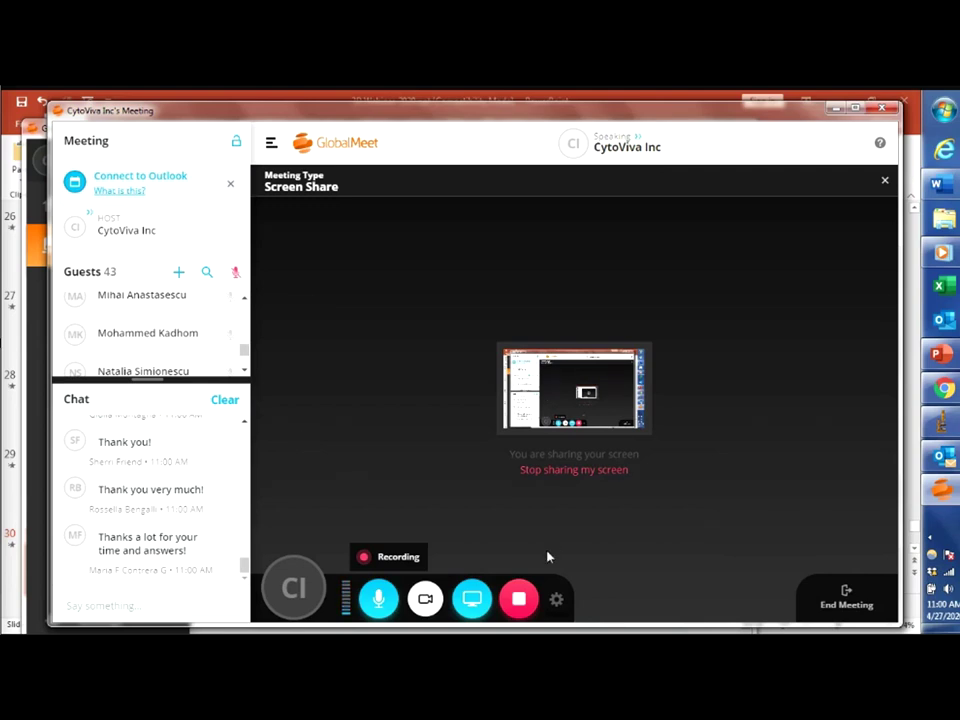
# Step: Stop the meeting recording, sending it to Host Only
pyautogui.click(520, 603)
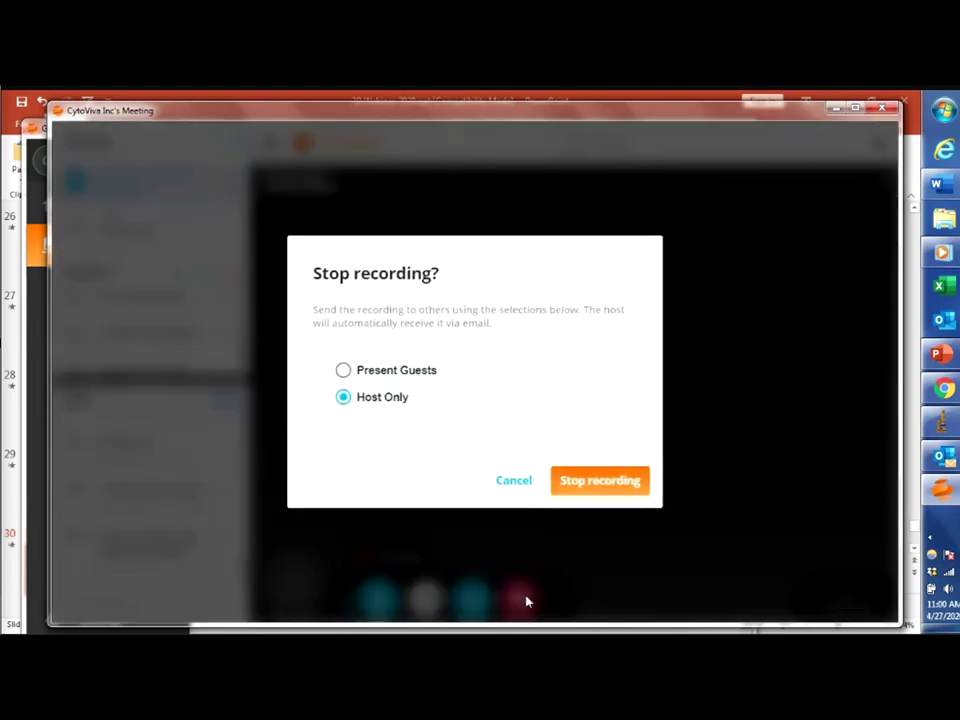
pyautogui.click(602, 492)
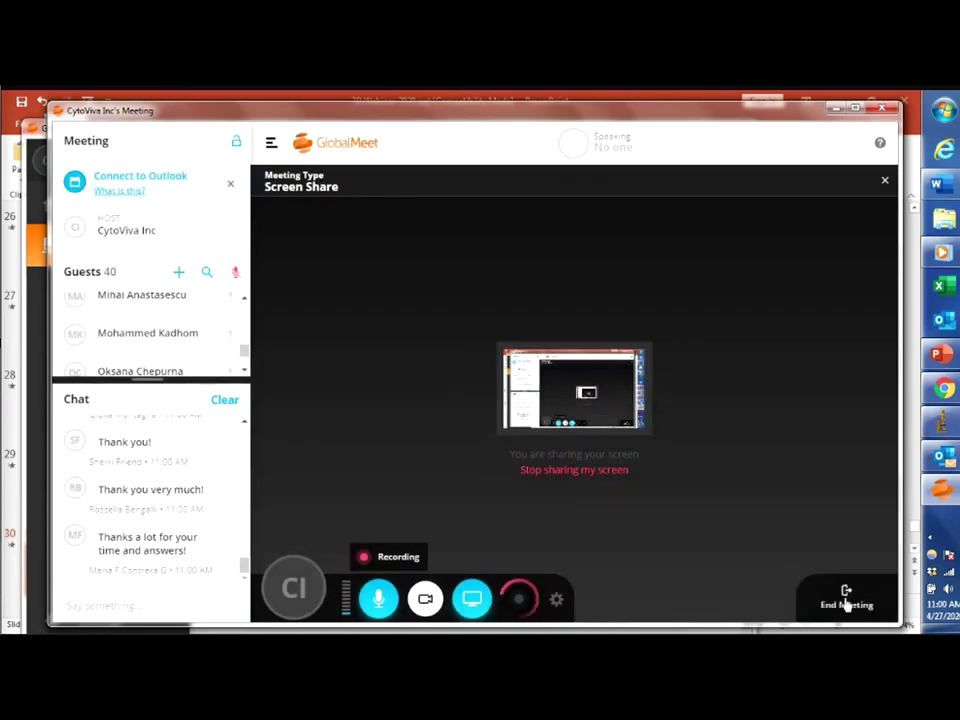